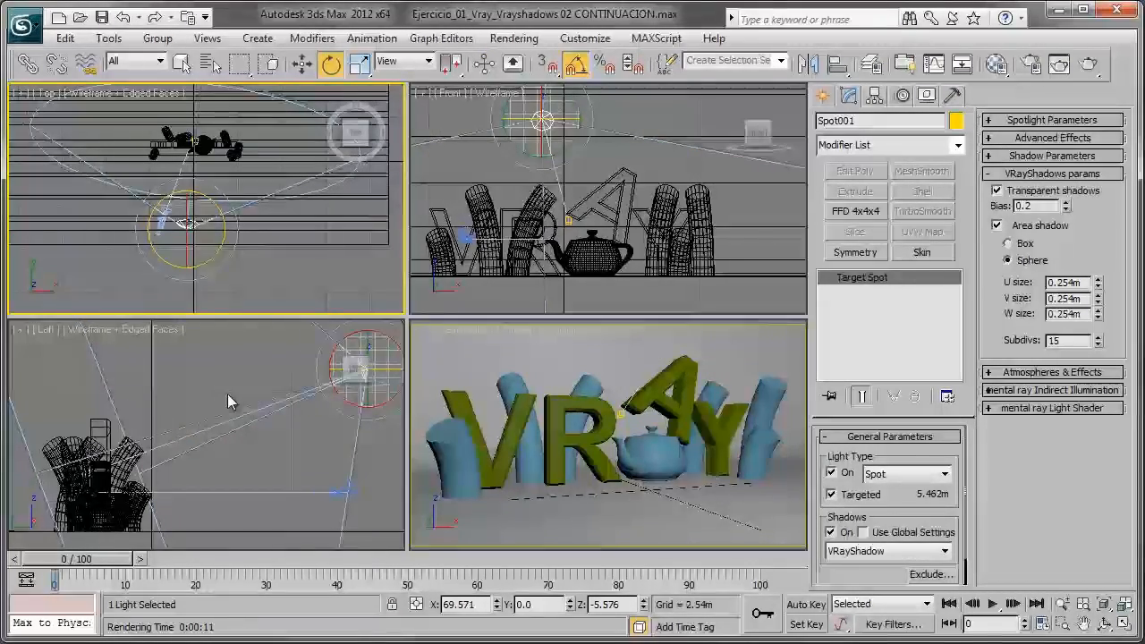
- Switch off the target spotlight Spot001 and clear the selection
mouse_move(235, 399)
middle_down()
mouse_move(191, 393)
mouse_move(162, 446)
mouse_move(225, 399)
middle_up()
click(194, 396)
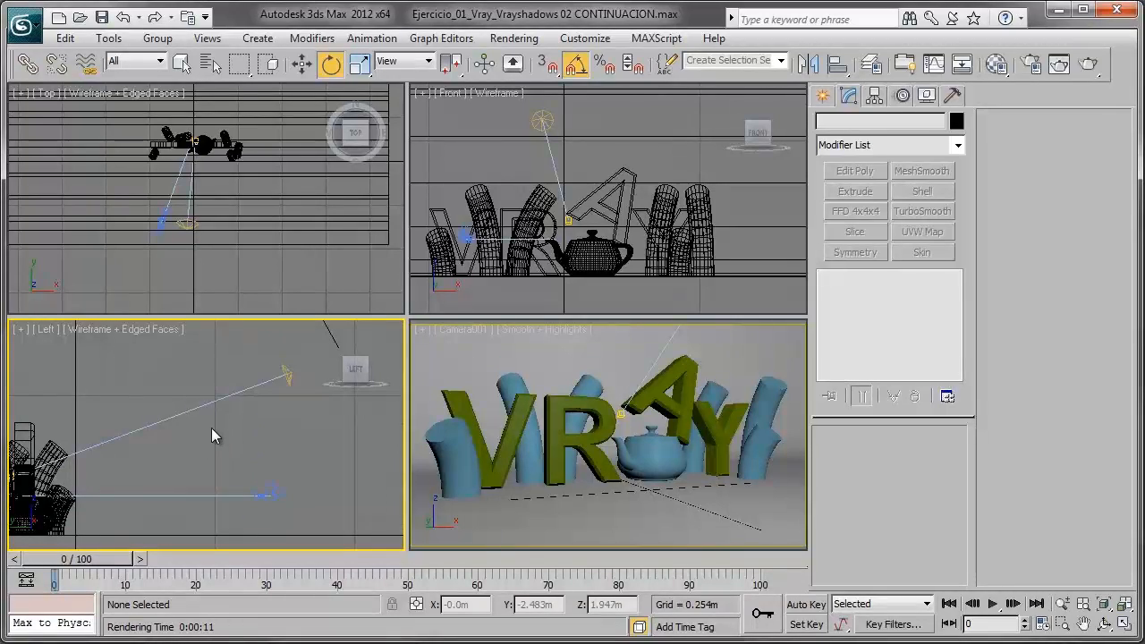
click(284, 371)
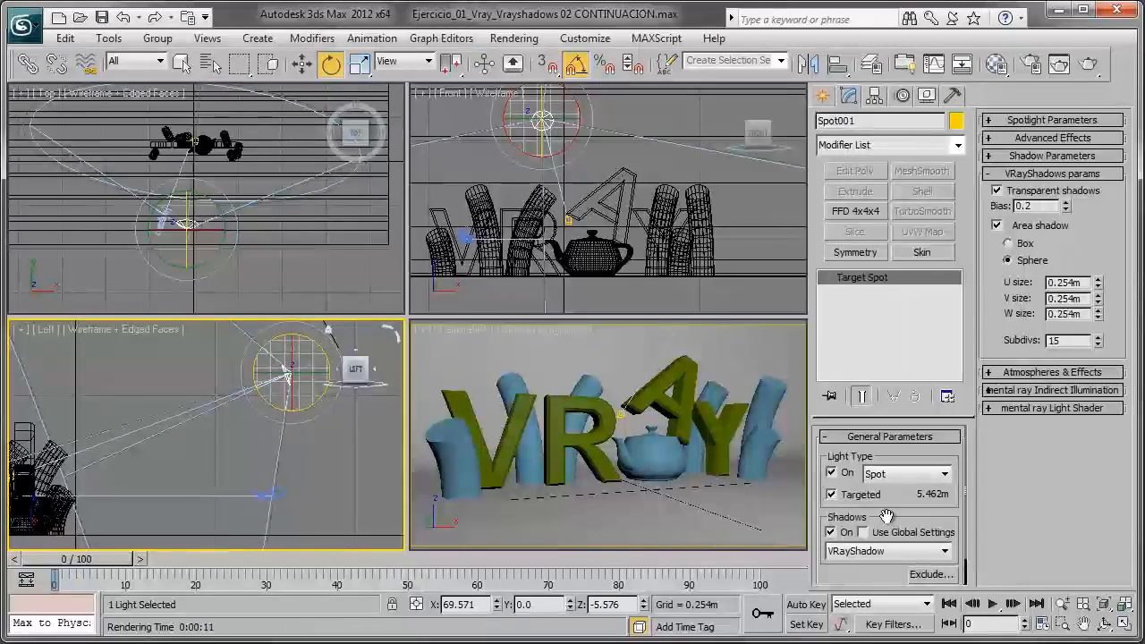
scroll(886, 522, down, 1)
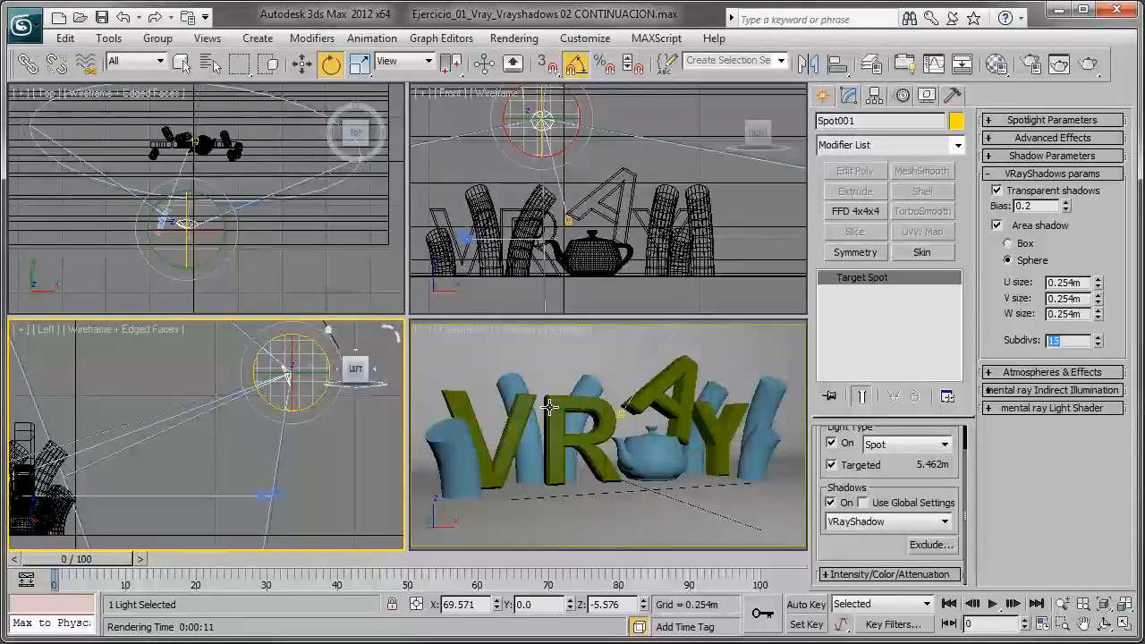
click(830, 444)
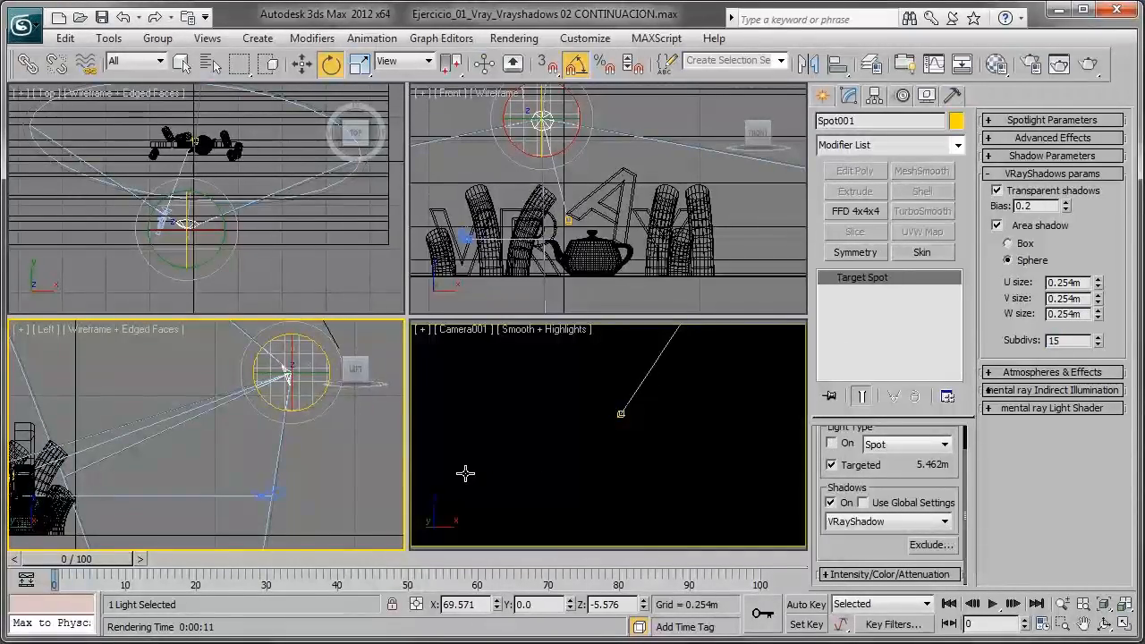
click(323, 444)
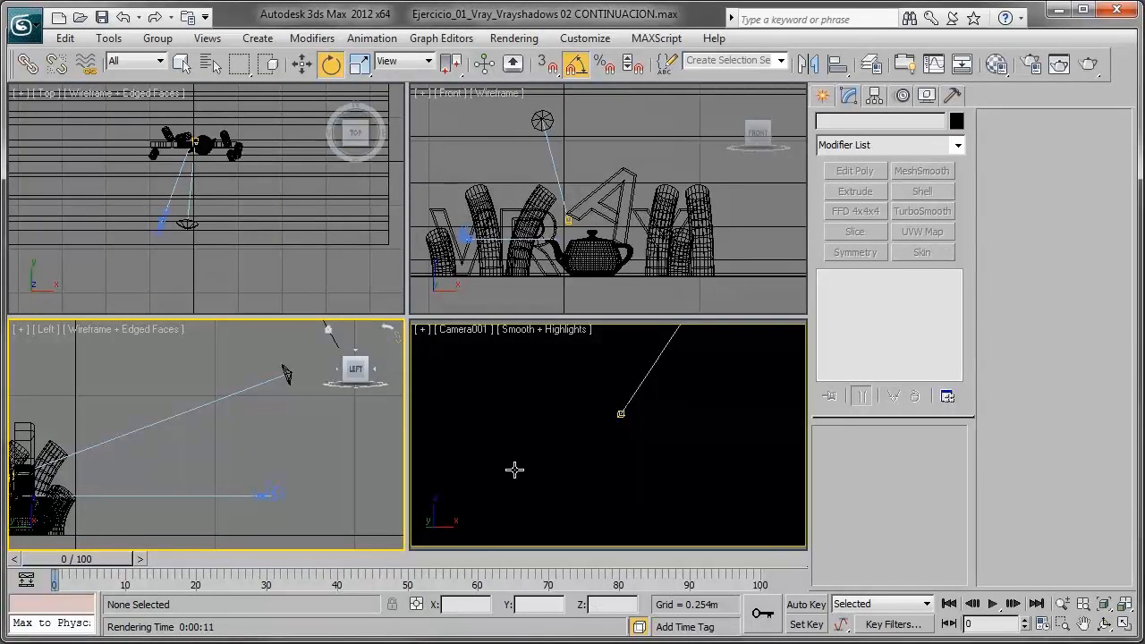
- Render the Left view with the spotlight off and inspect the background colour in the Environment settings
click(1086, 69)
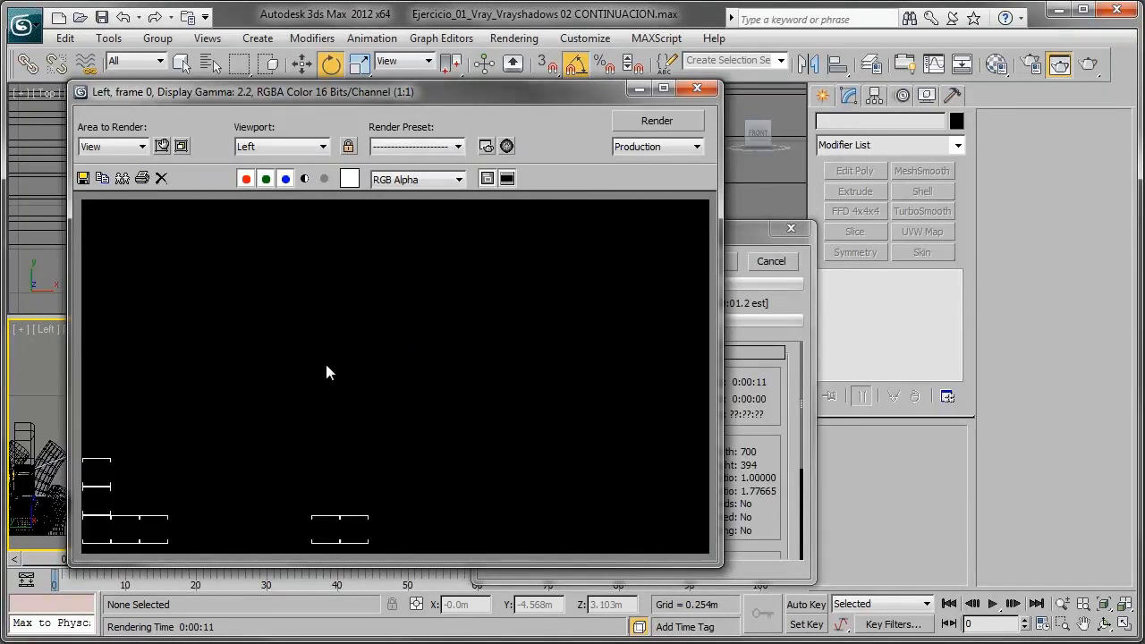
click(638, 90)
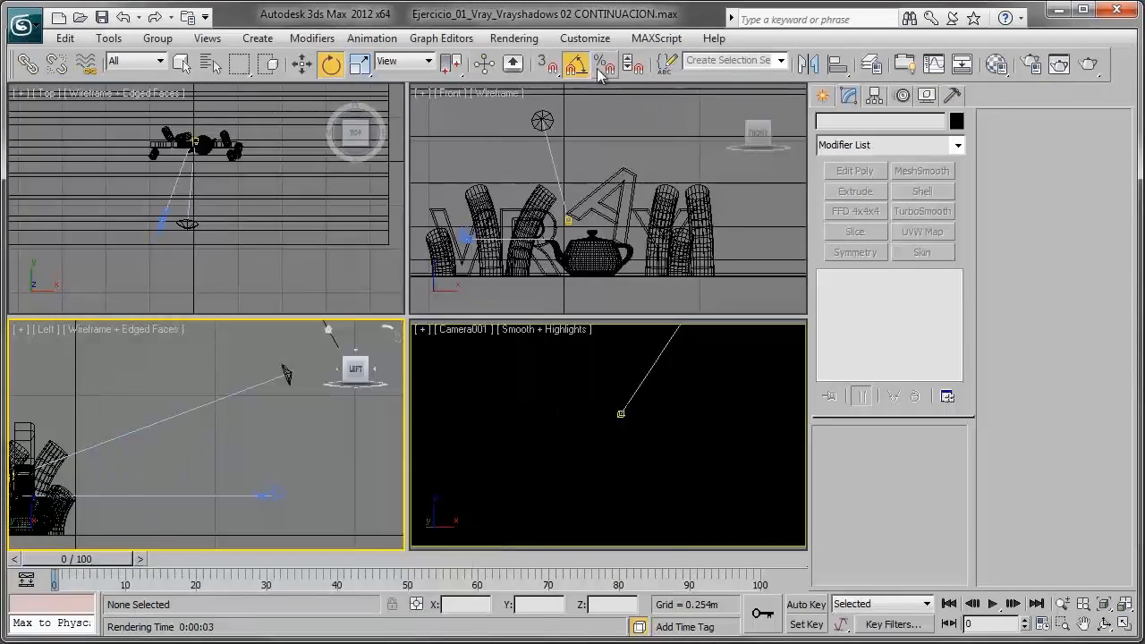
click(517, 43)
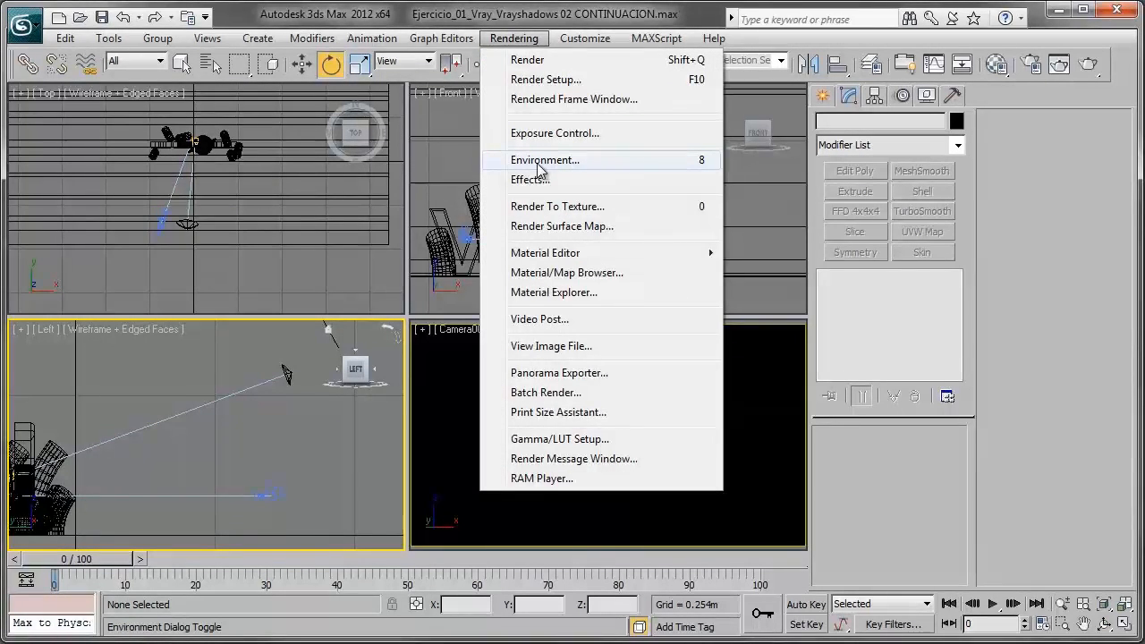
click(662, 167)
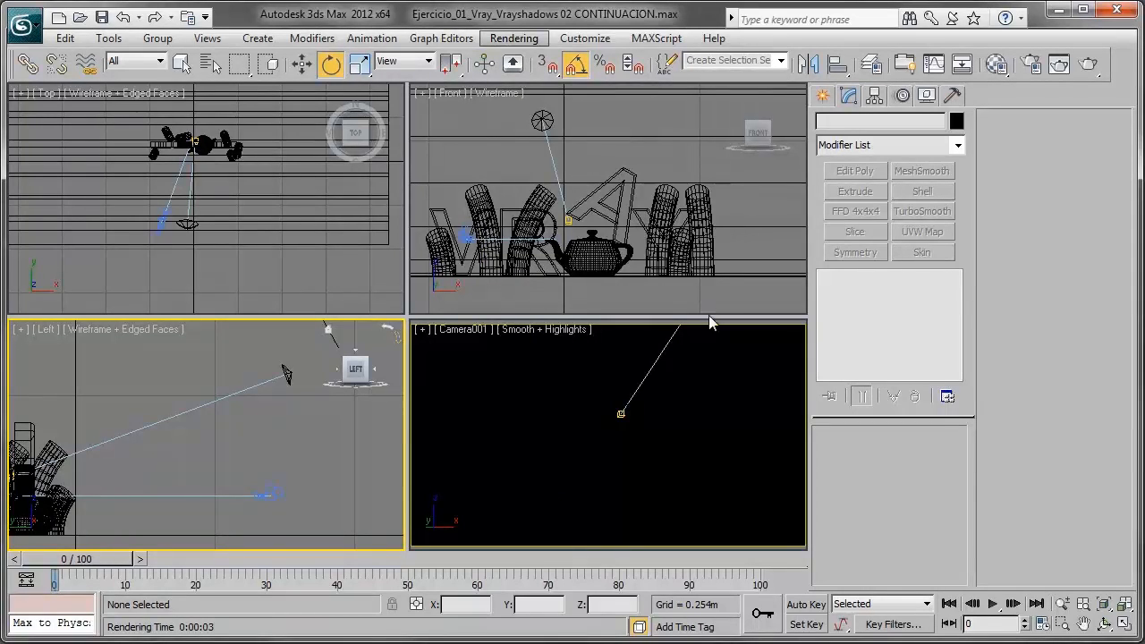
drag(641, 128, 575, 94)
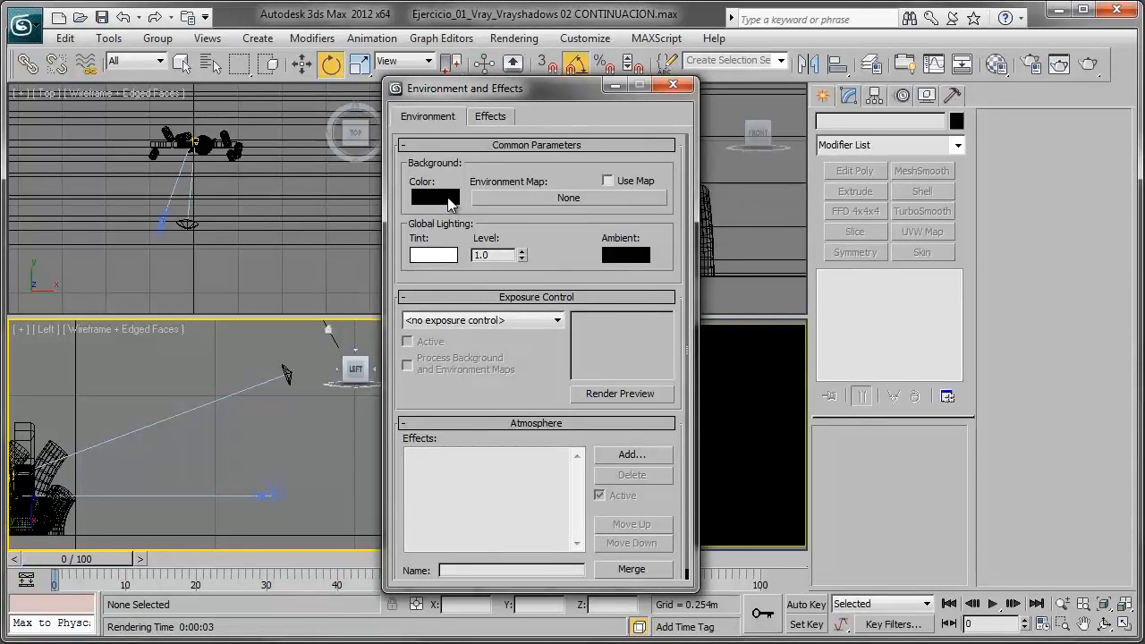
click(669, 85)
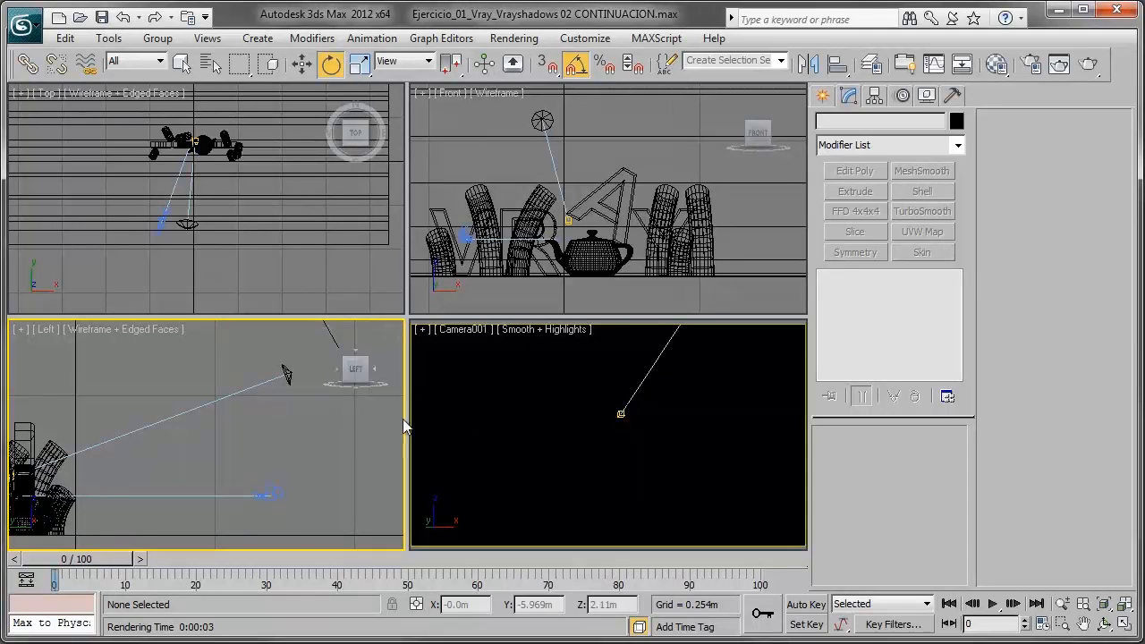
- Create a plane-type VRayLight in the Top view in front of the letters, with about 2.96 m half-length and 1.59 m half-width
scroll(229, 242, up, 3)
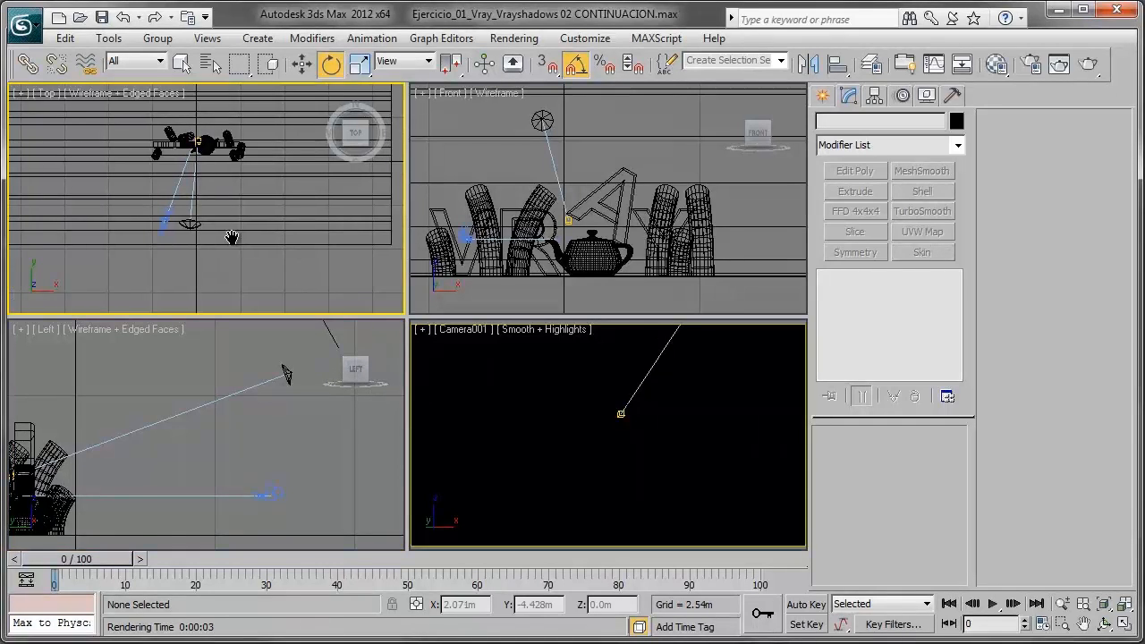
scroll(231, 249, up, 2)
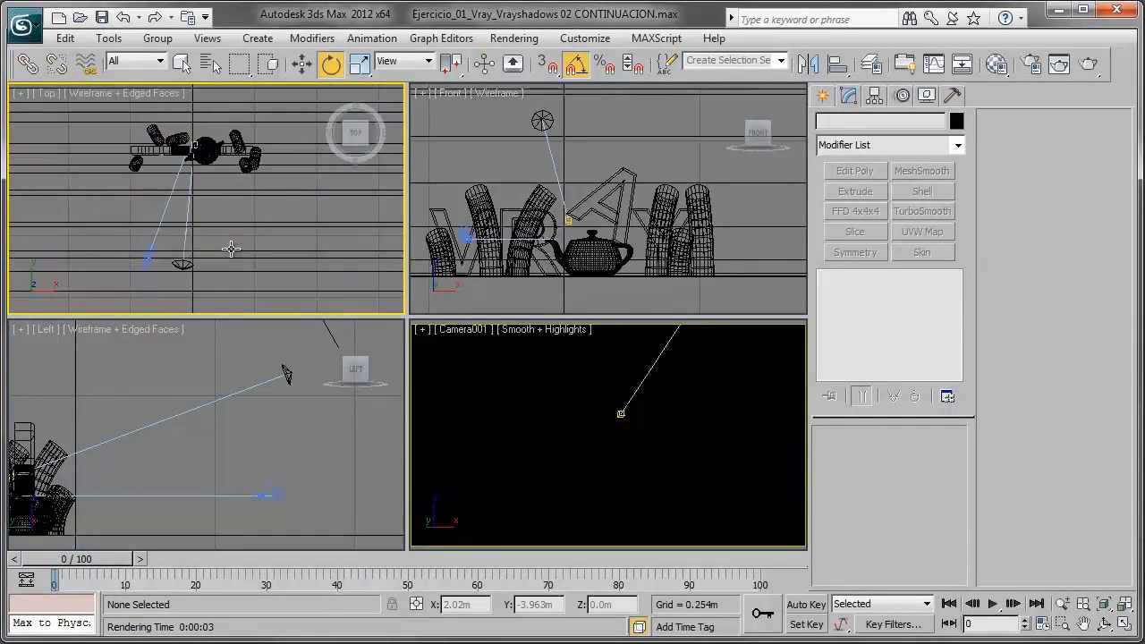
click(823, 96)
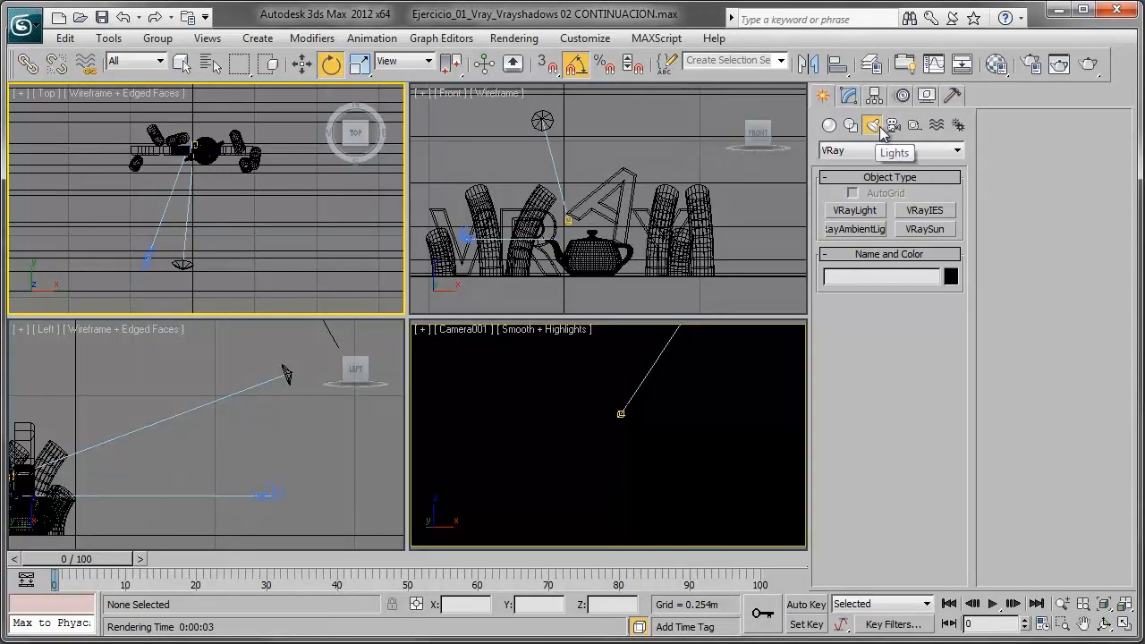
click(857, 152)
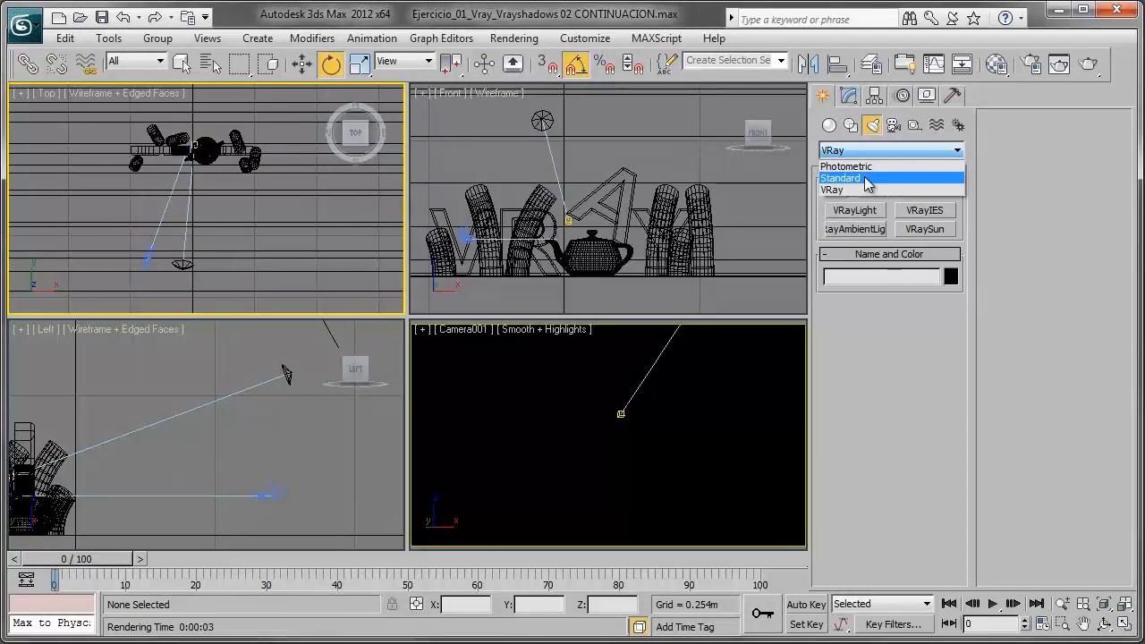
click(845, 190)
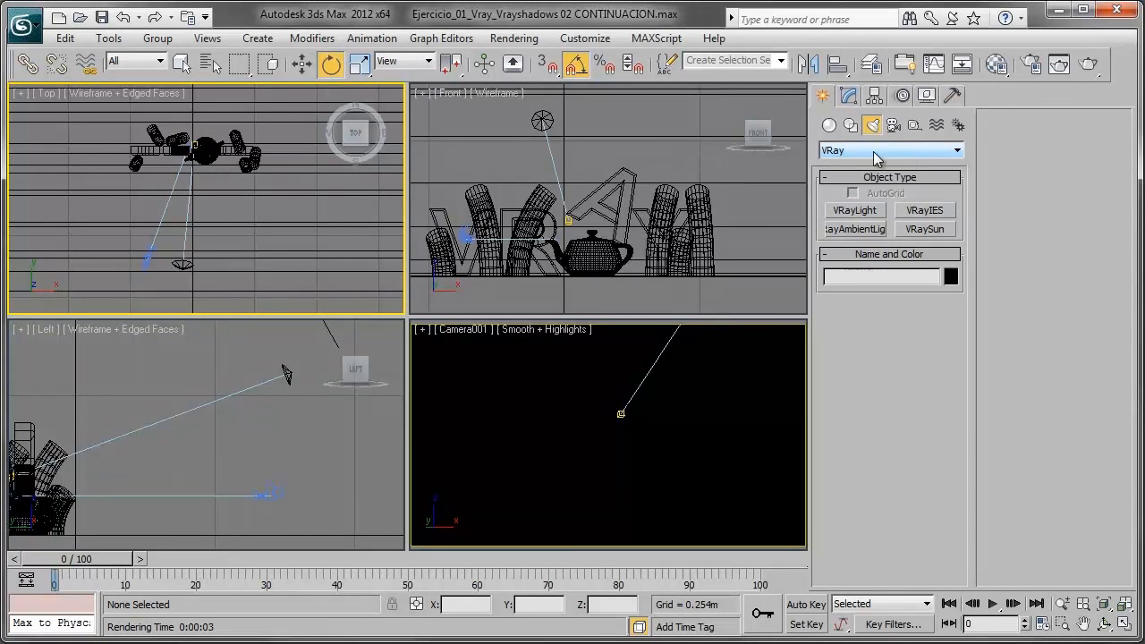
click(865, 215)
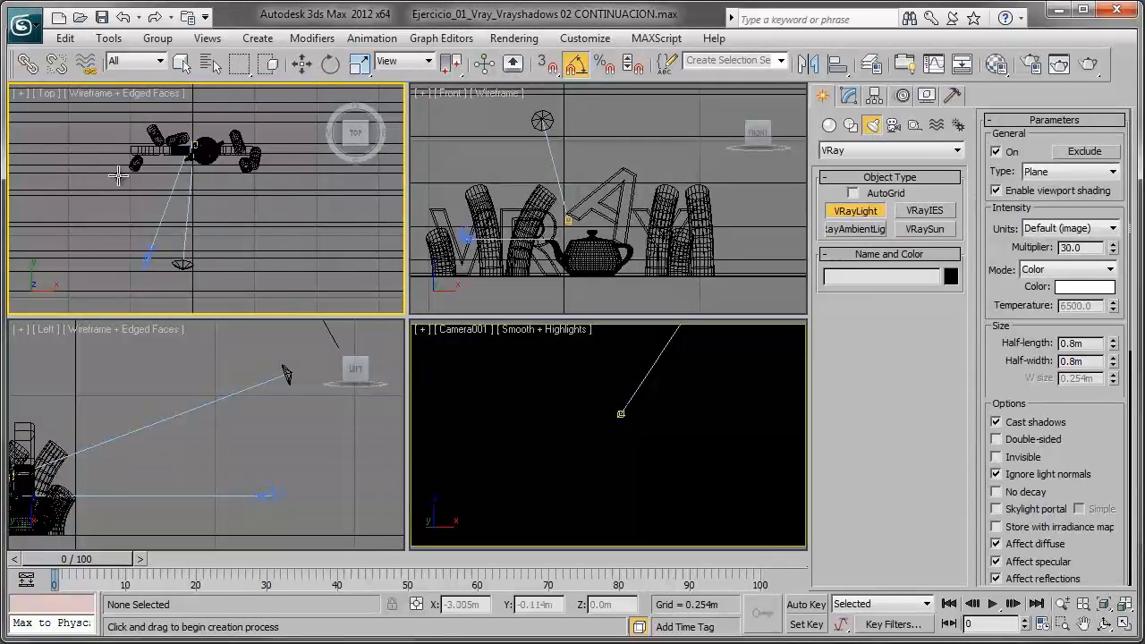
middle_drag(222, 210, 225, 224)
scroll(225, 227, up, 1)
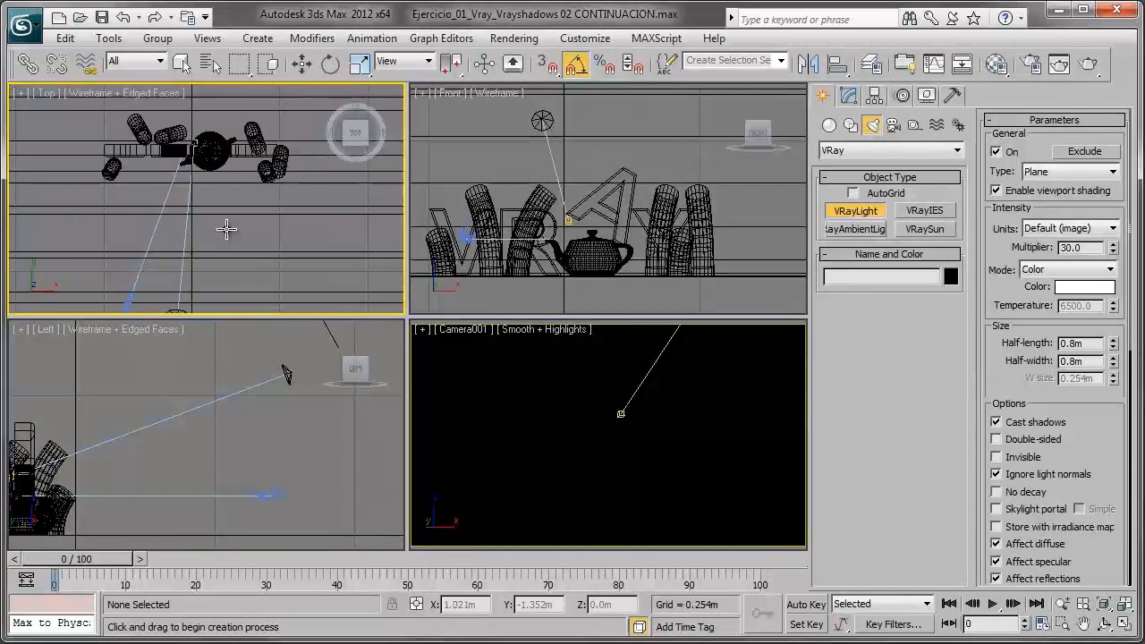
scroll(225, 238, down, 1)
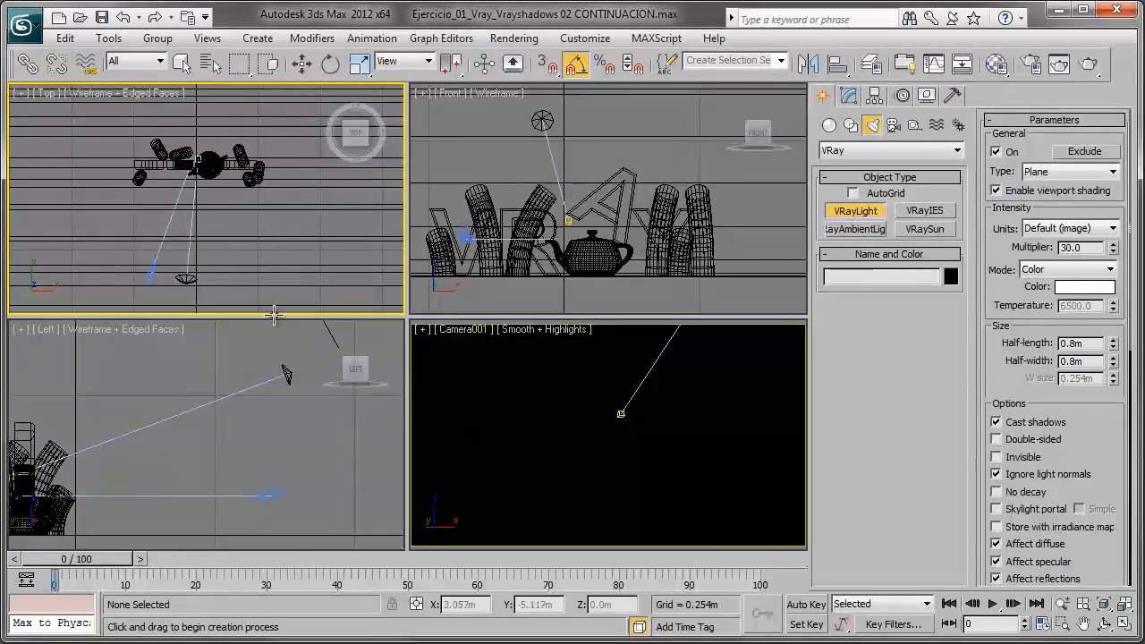
scroll(221, 200, down, 2)
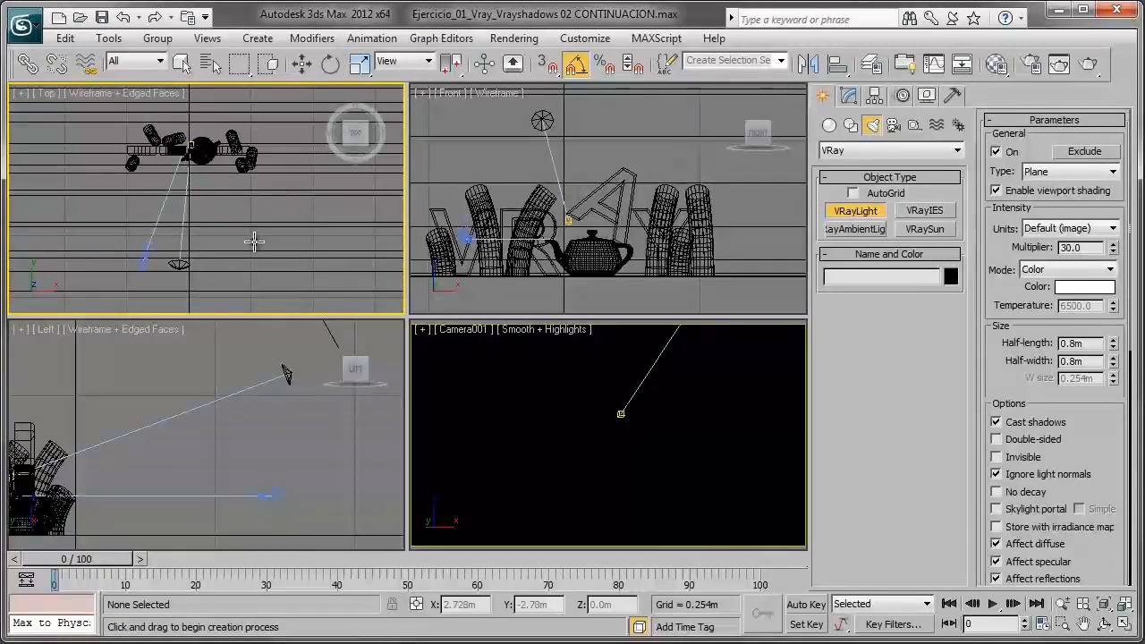
click(252, 209)
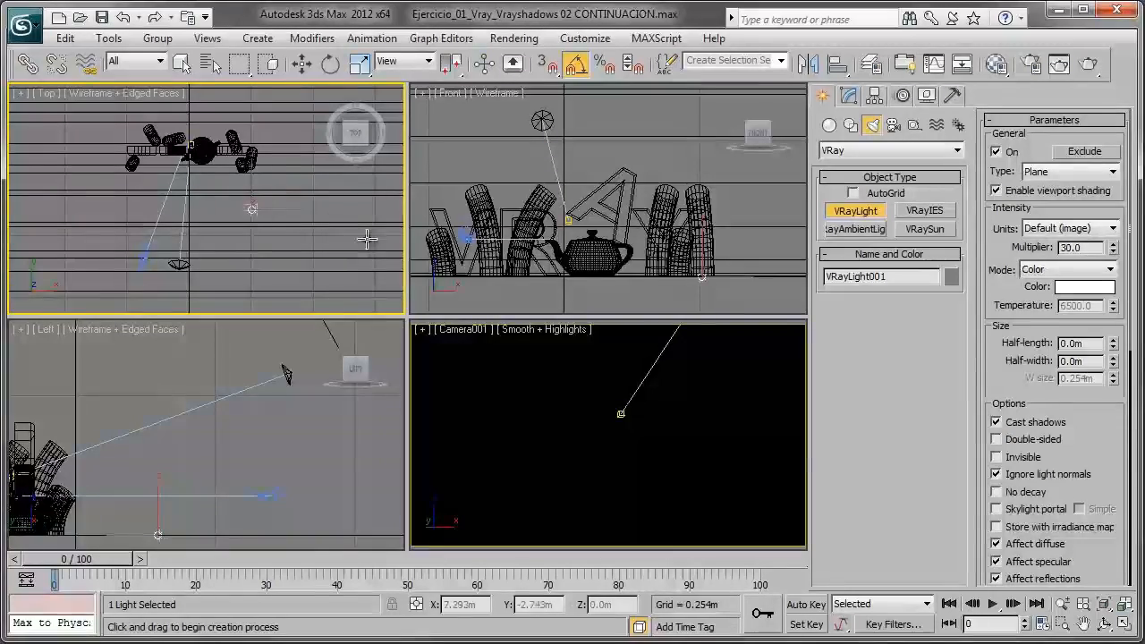
right_click(301, 222)
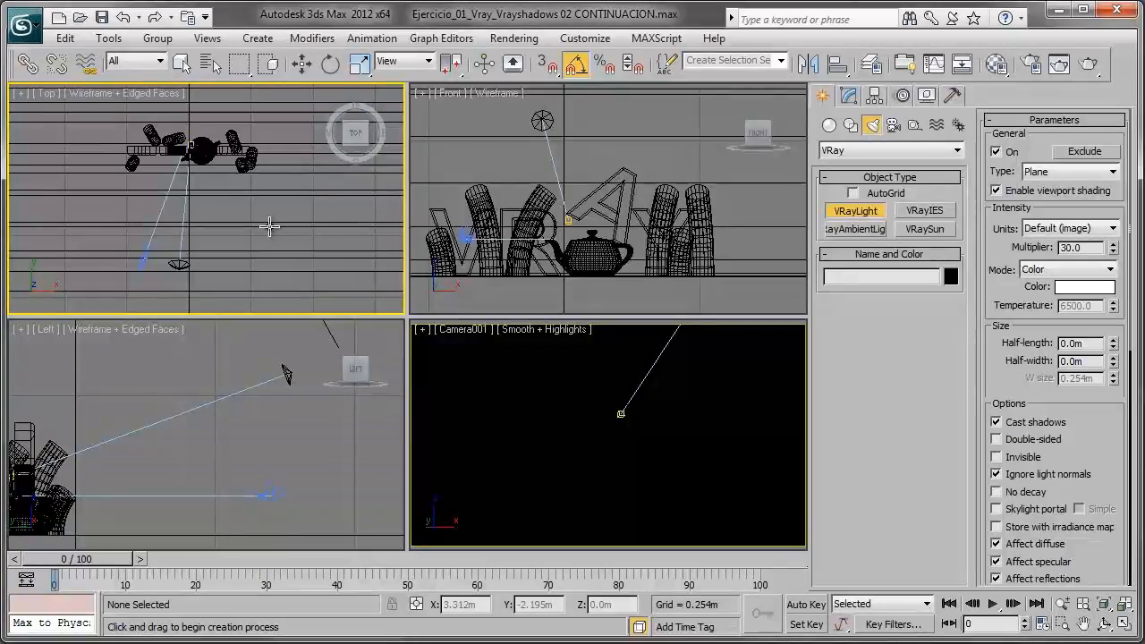
click(217, 193)
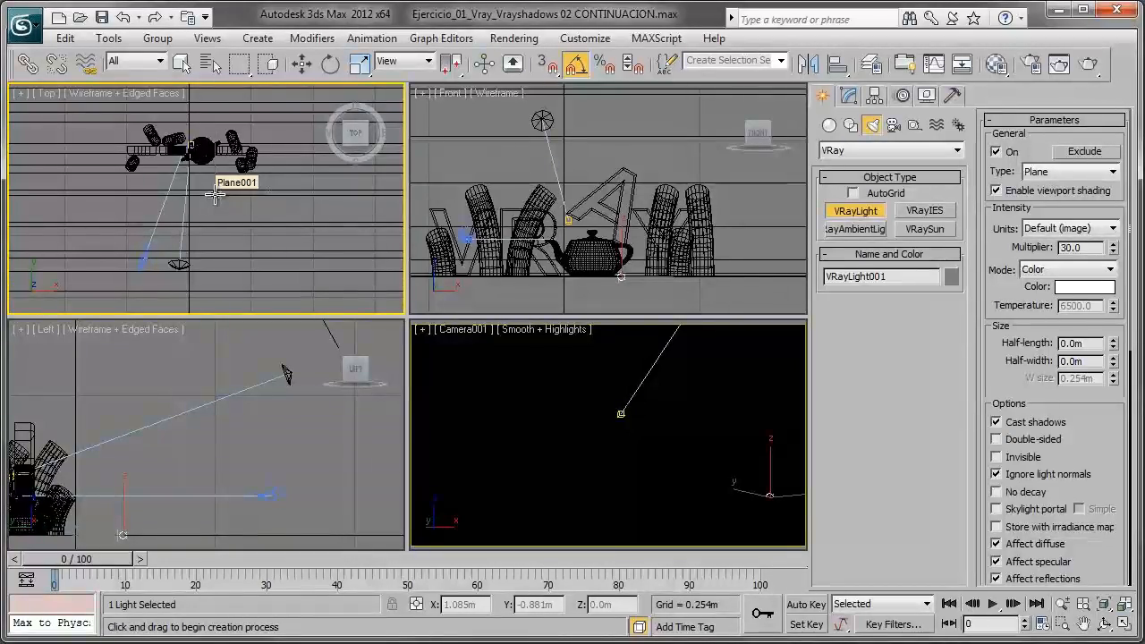
drag(215, 195, 360, 271)
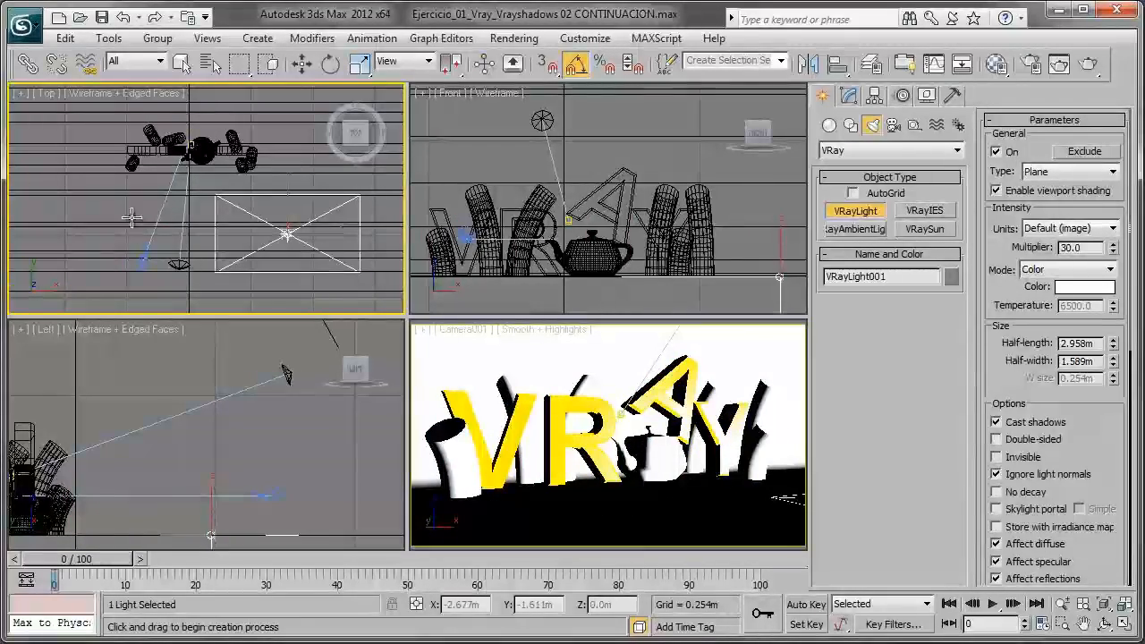
key(e)
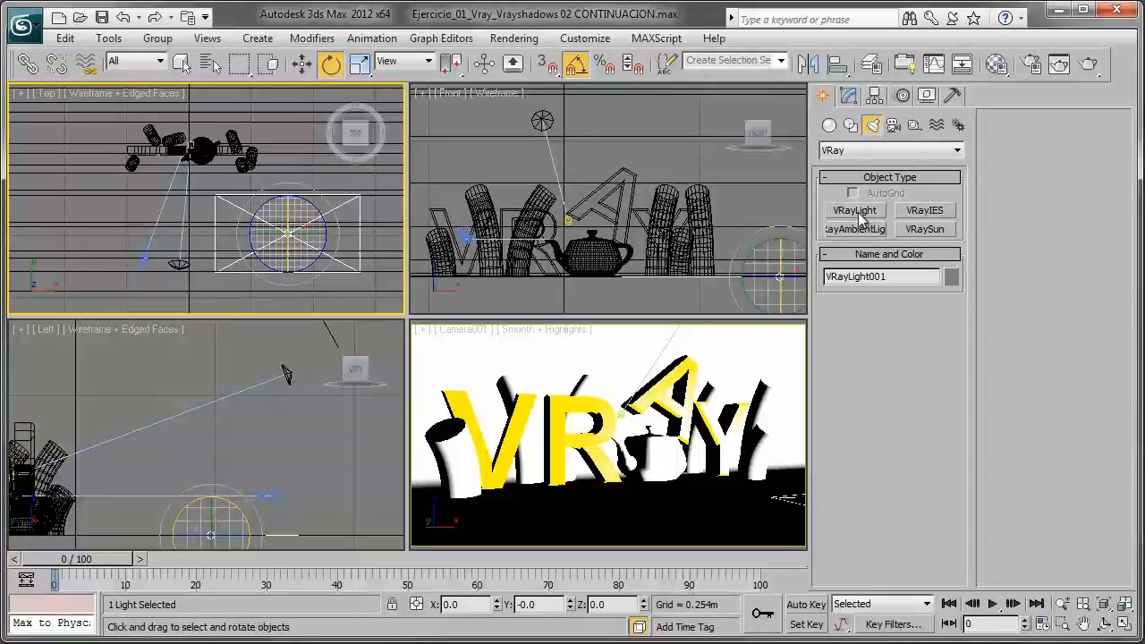
- Set the VRay plane light's half-length and half-width to 1 m each
click(849, 96)
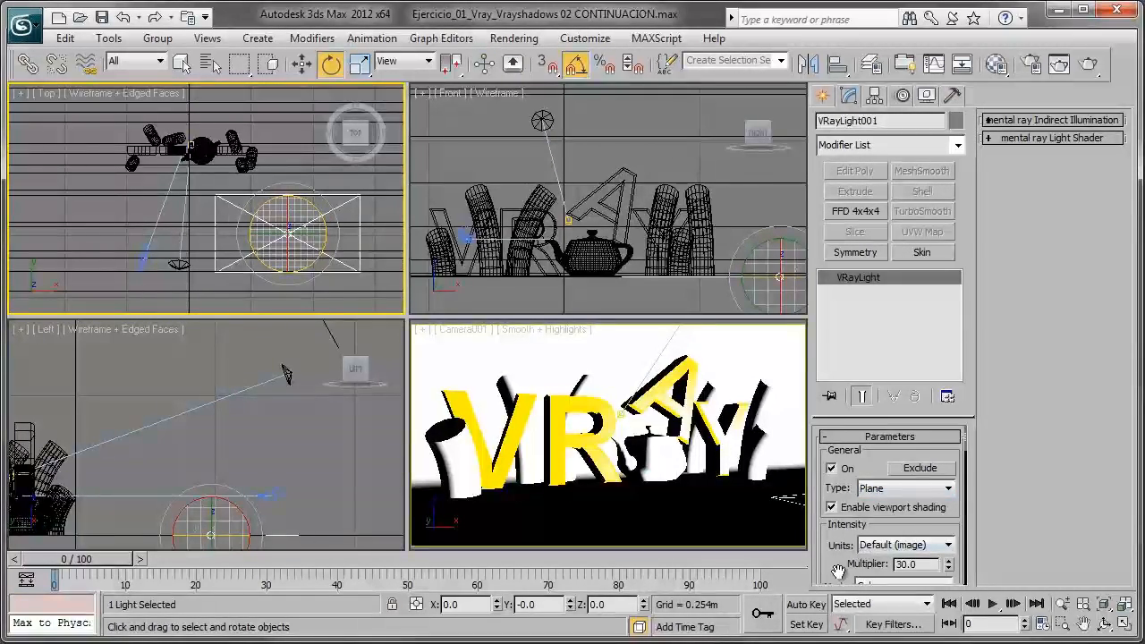
drag(845, 569, 857, 424)
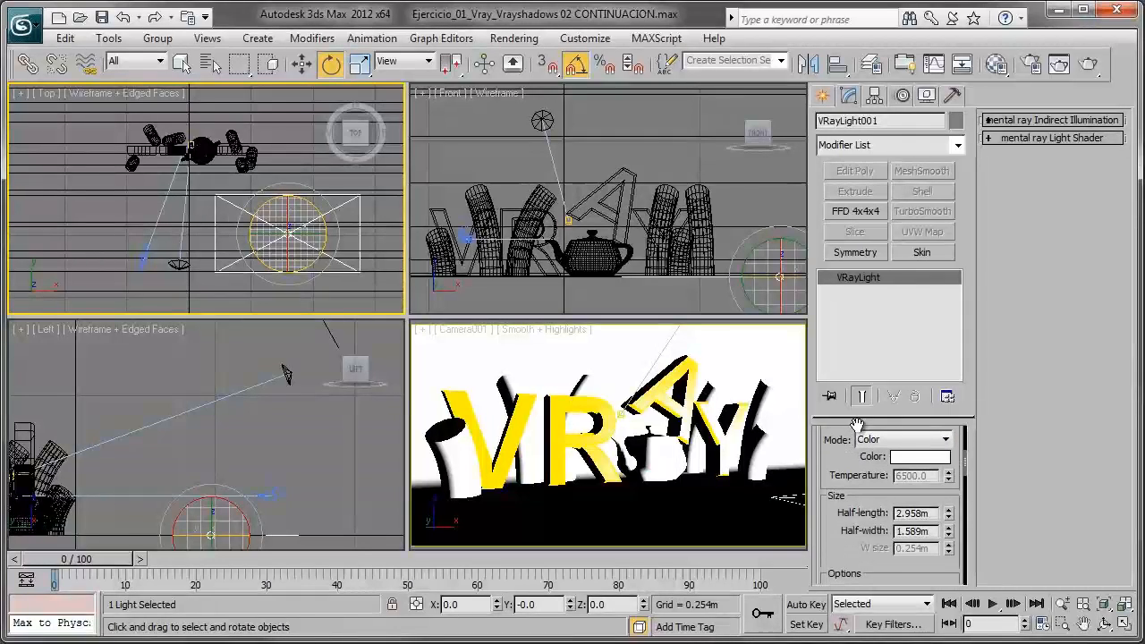
click(912, 512)
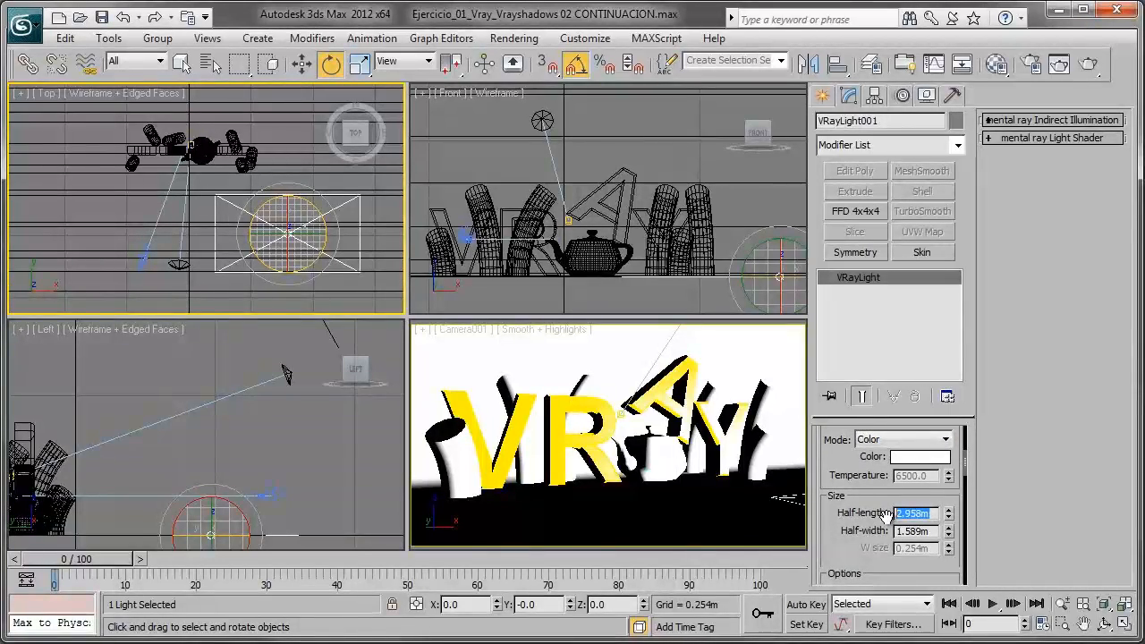
mouse_move(948, 513)
mouse_down()
mouse_move(957, 440)
mouse_move(950, 523)
mouse_move(951, 501)
mouse_up()
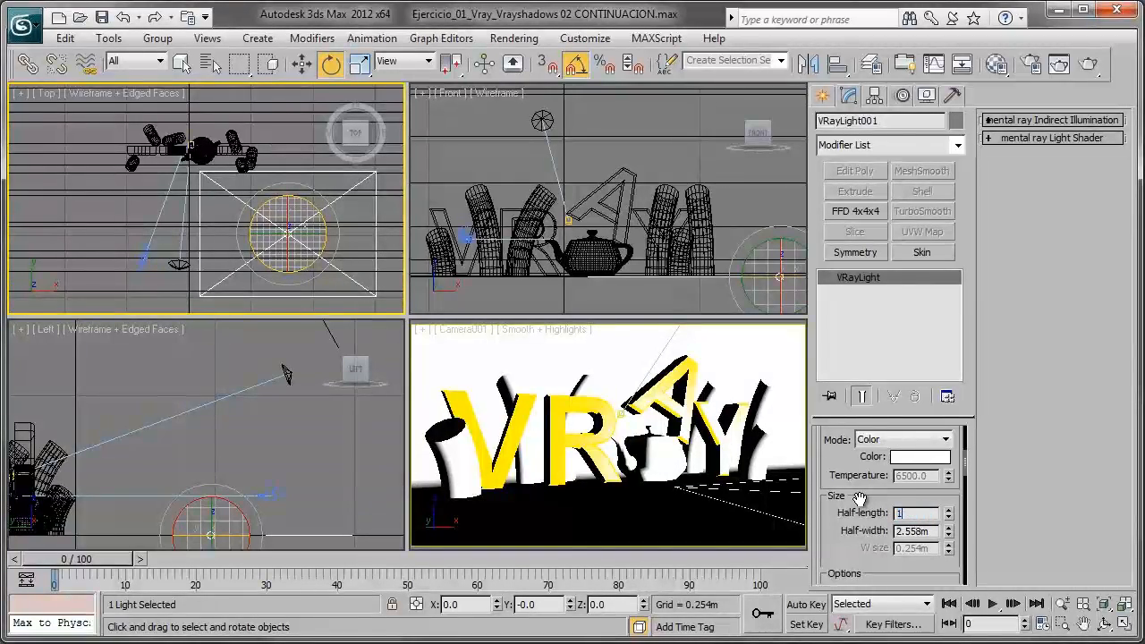
key(Tab)
text(1)
key(Return)
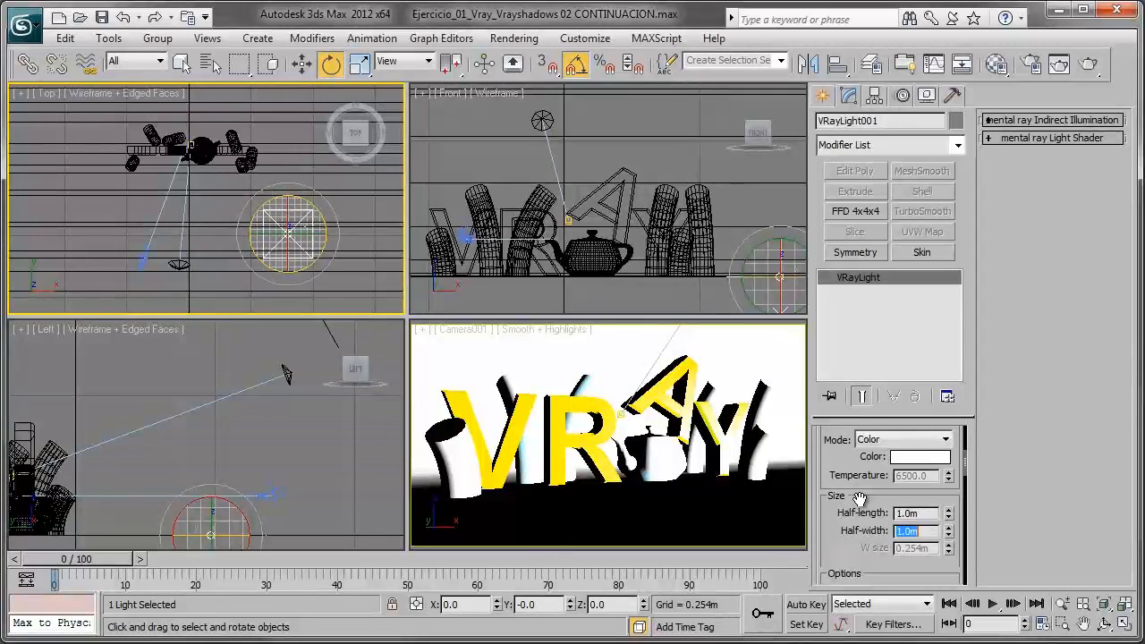
- Move the VRay light to about X 2.18 m, Y -1.14 m in front of the letter Y and raise it above the letters
click(303, 62)
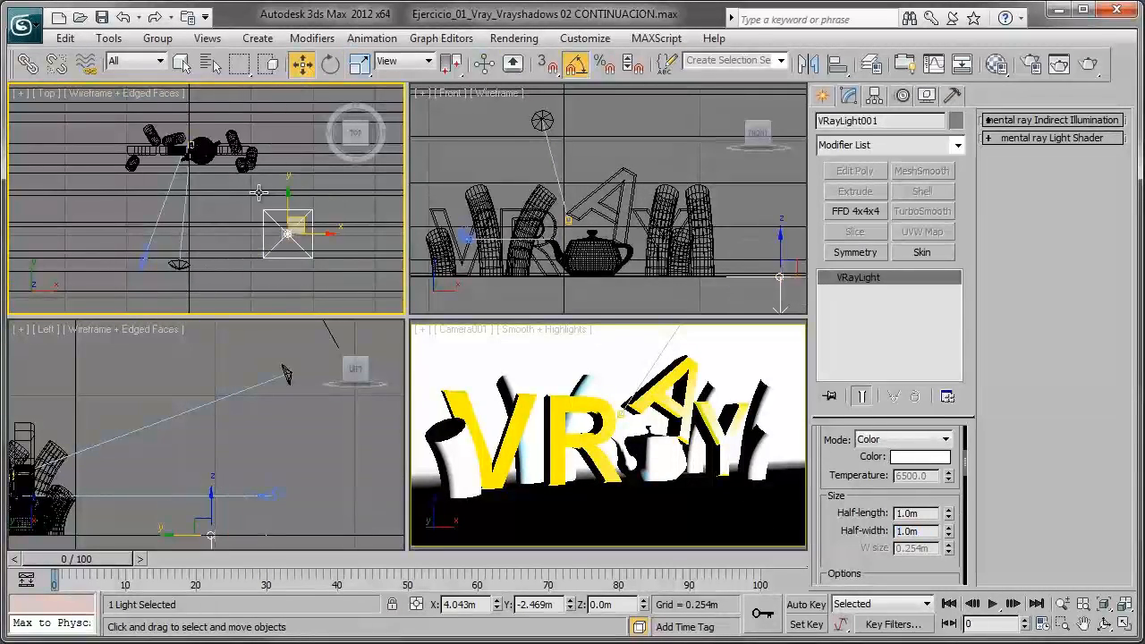
scroll(264, 196, up, 3)
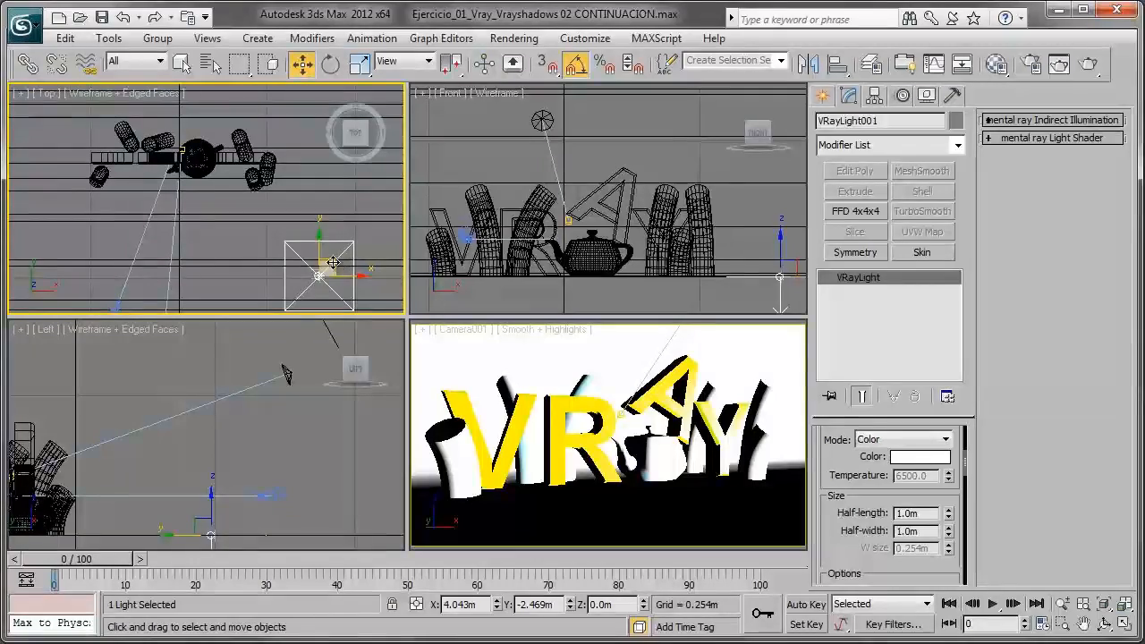
drag(340, 249, 267, 216)
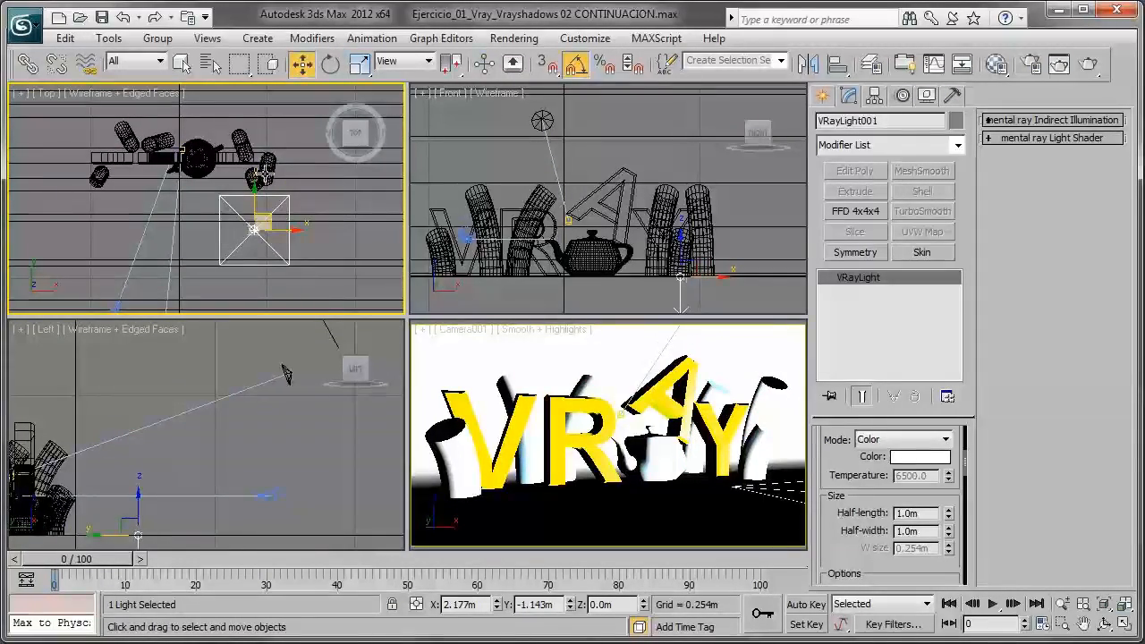
middle_drag(183, 471, 271, 458)
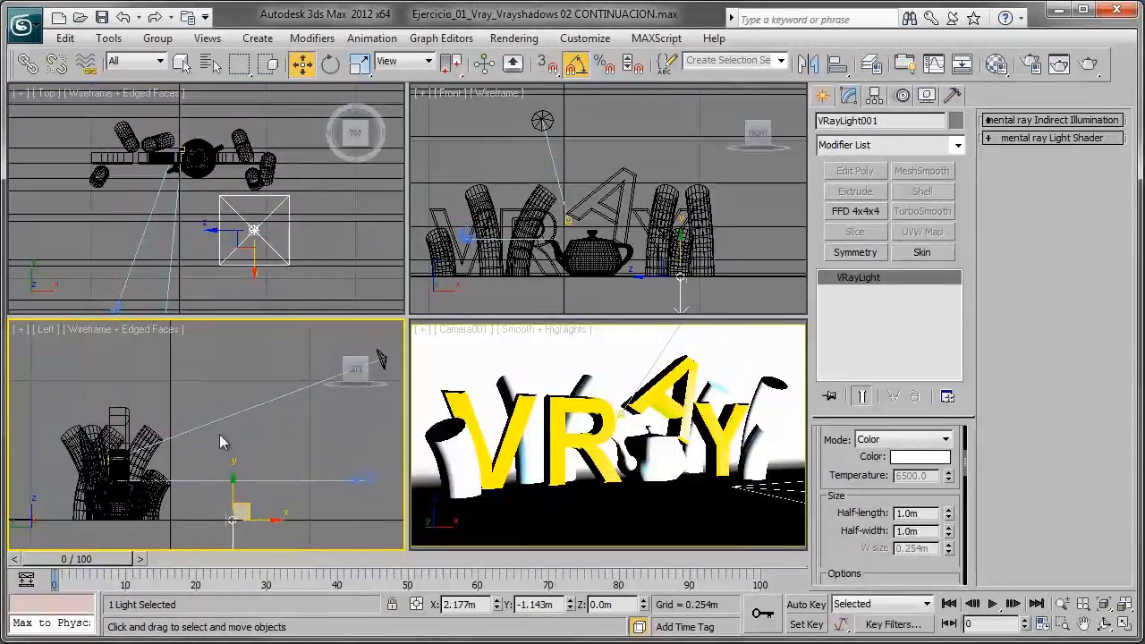
drag(234, 493, 232, 380)
- Rotate the VRay light to face the letters, tilting it 60° in the Left view, and move it to about X 3.26 m, Y -0.88 m
click(330, 63)
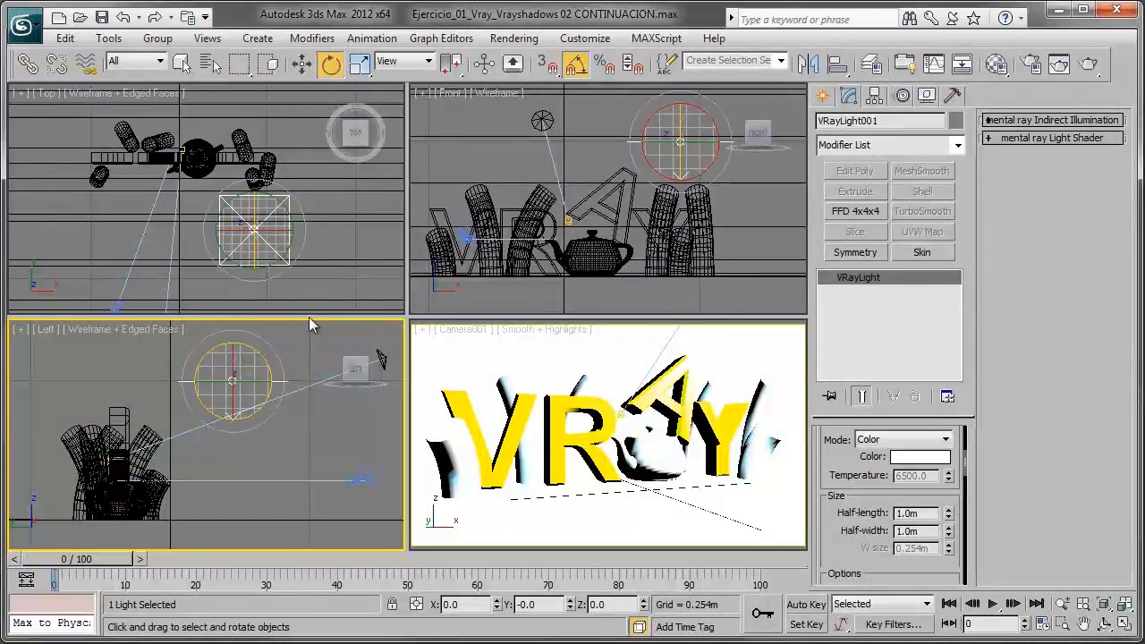
drag(257, 350, 298, 395)
middle_drag(293, 197, 289, 196)
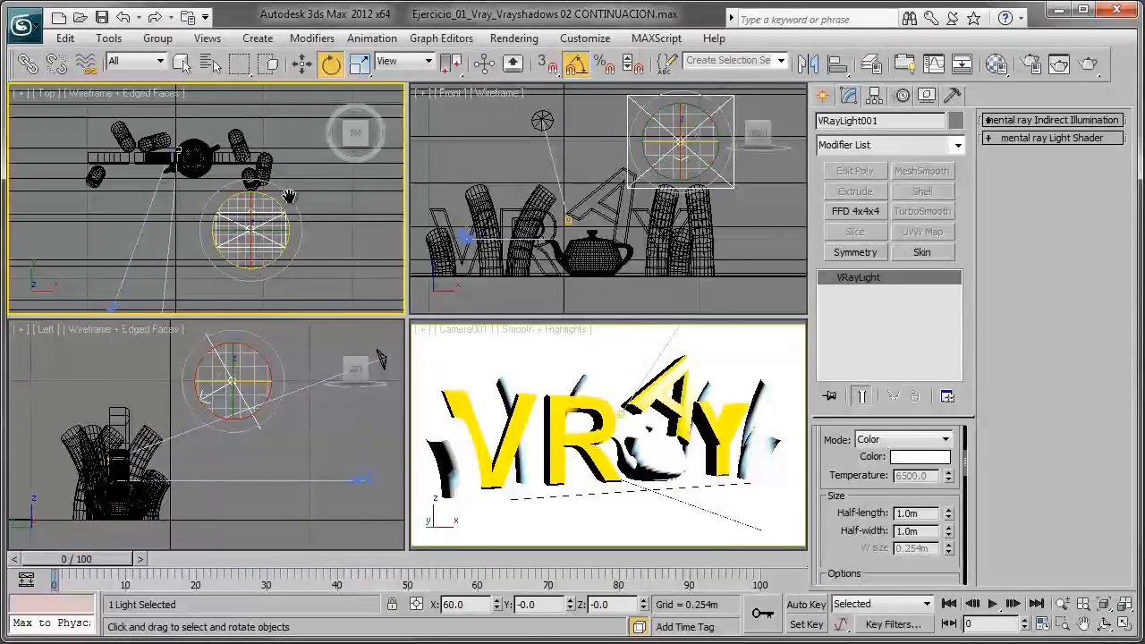
drag(285, 210, 269, 173)
key(w)
drag(269, 219, 305, 211)
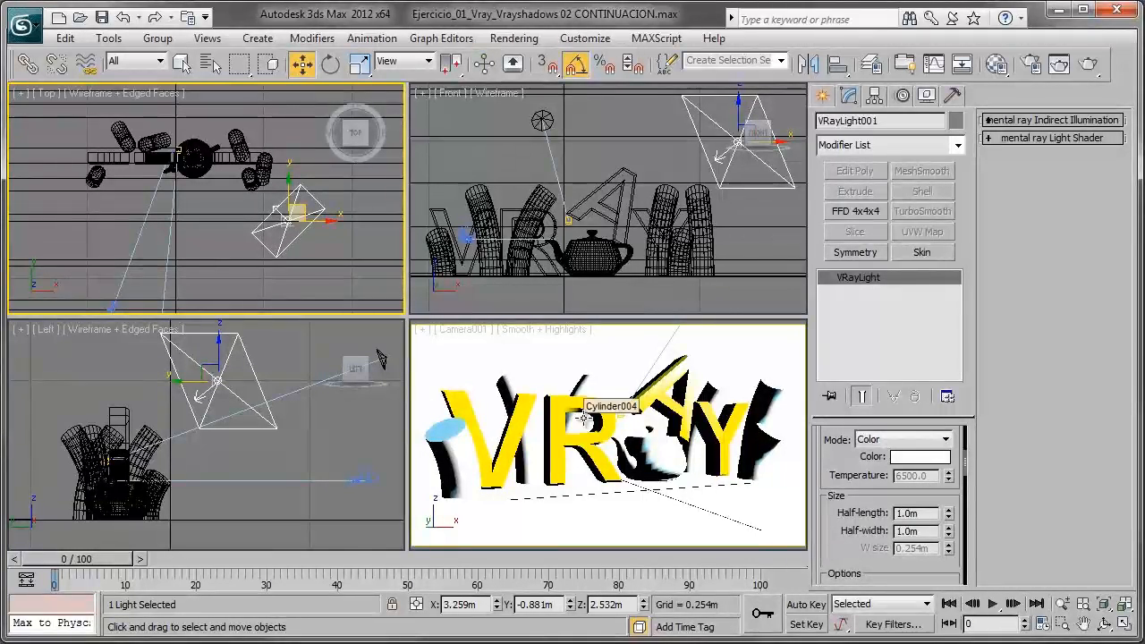
- Render the Camera001 view to check how the VRay plane light illuminates the letters
right_click(671, 376)
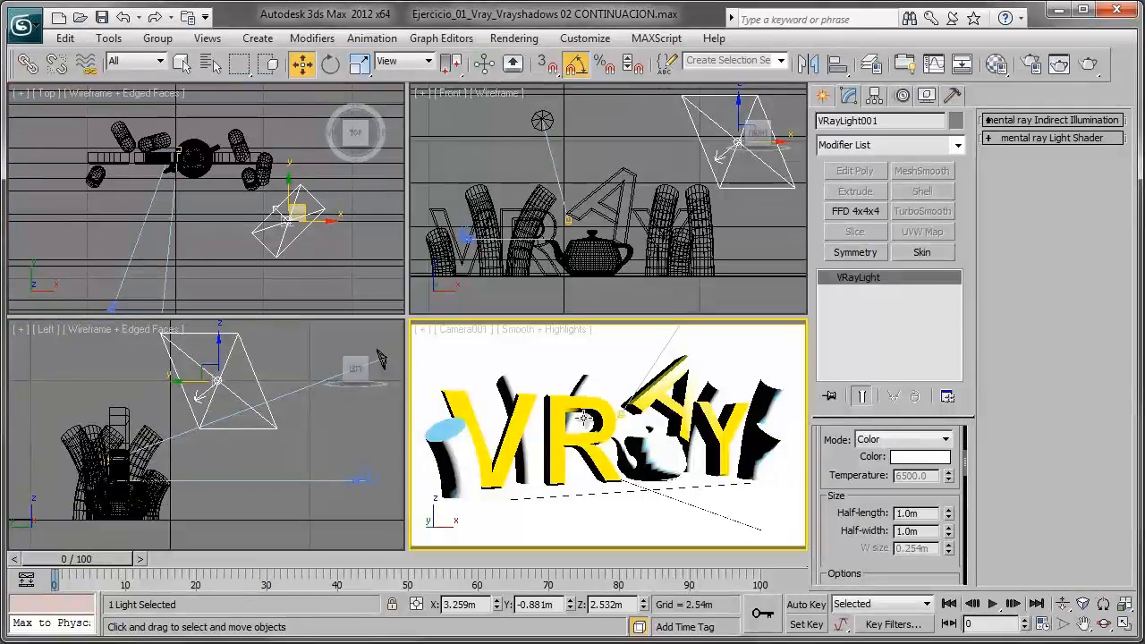
click(1089, 64)
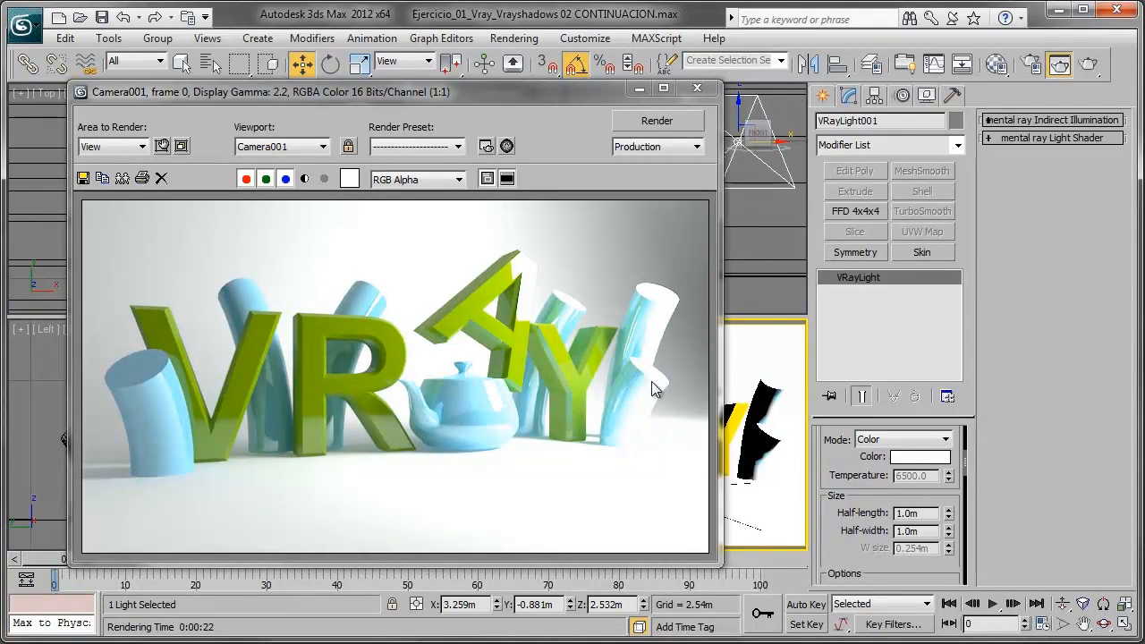
click(640, 91)
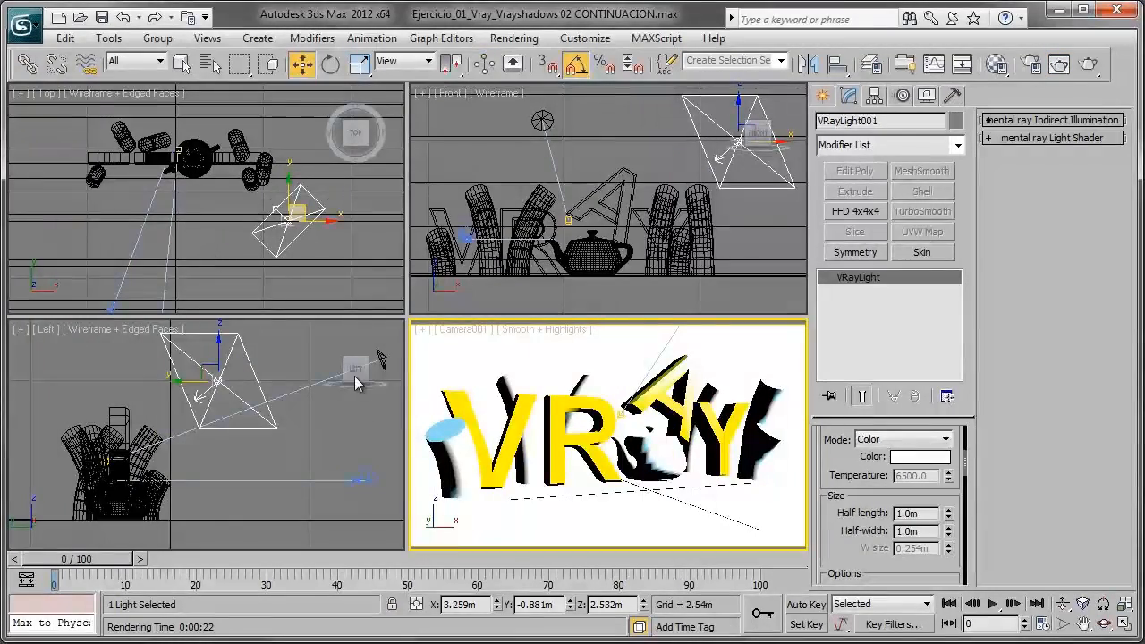
- Set the VRay plane light's intensity multiplier to 5 and review the last rendered frame
middle_drag(202, 288, 210, 246)
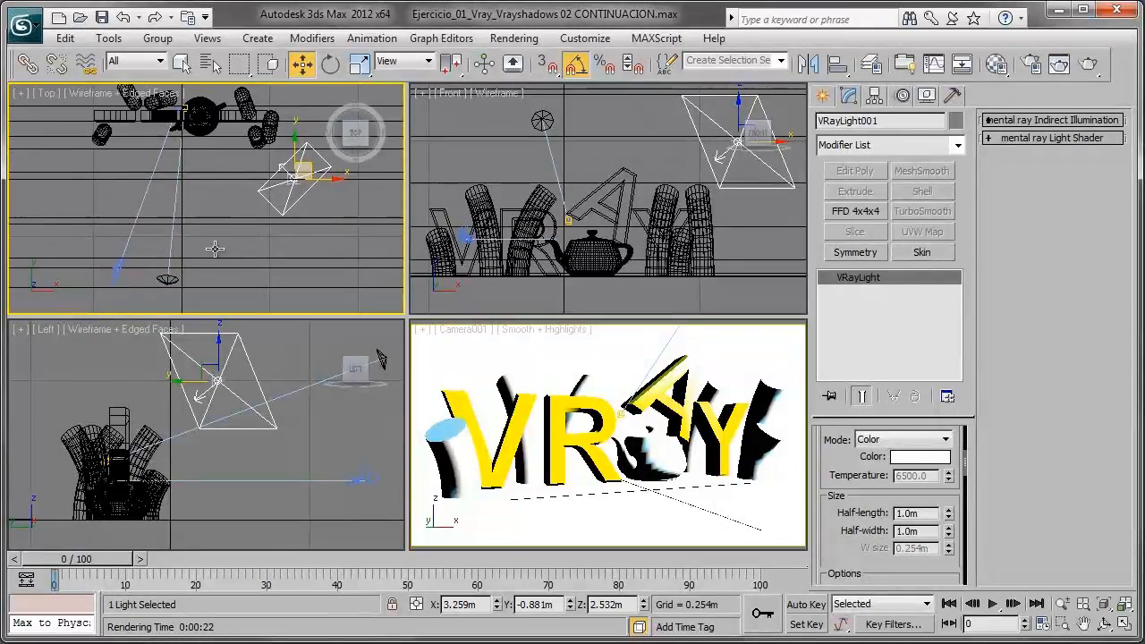
click(123, 286)
click(118, 269)
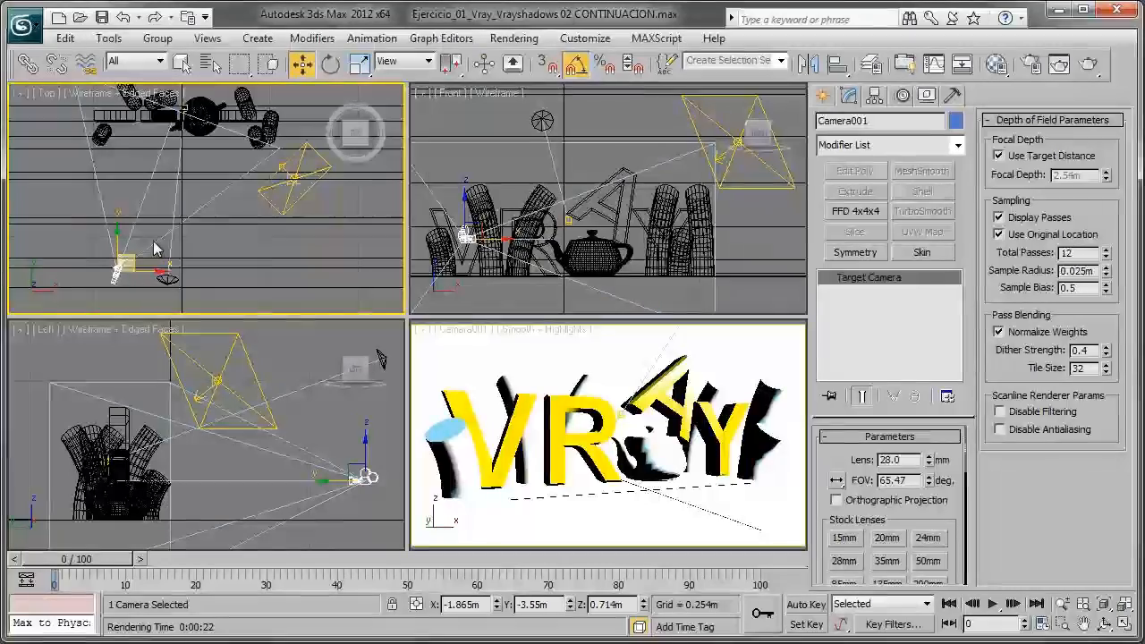
middle_drag(248, 212, 235, 251)
click(292, 235)
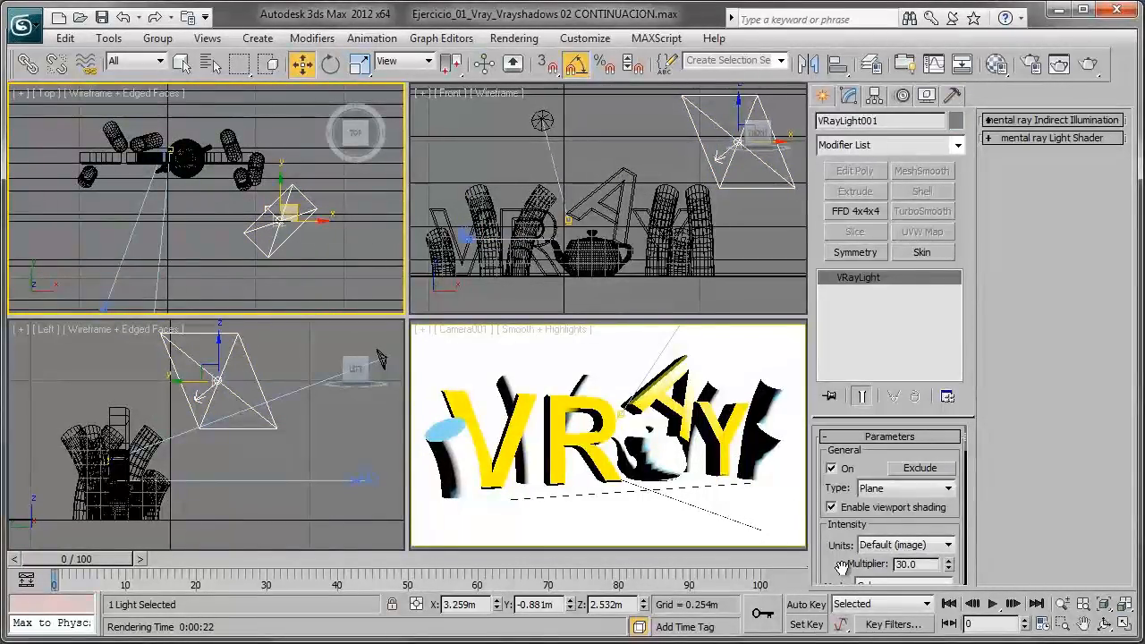
drag(840, 561, 833, 538)
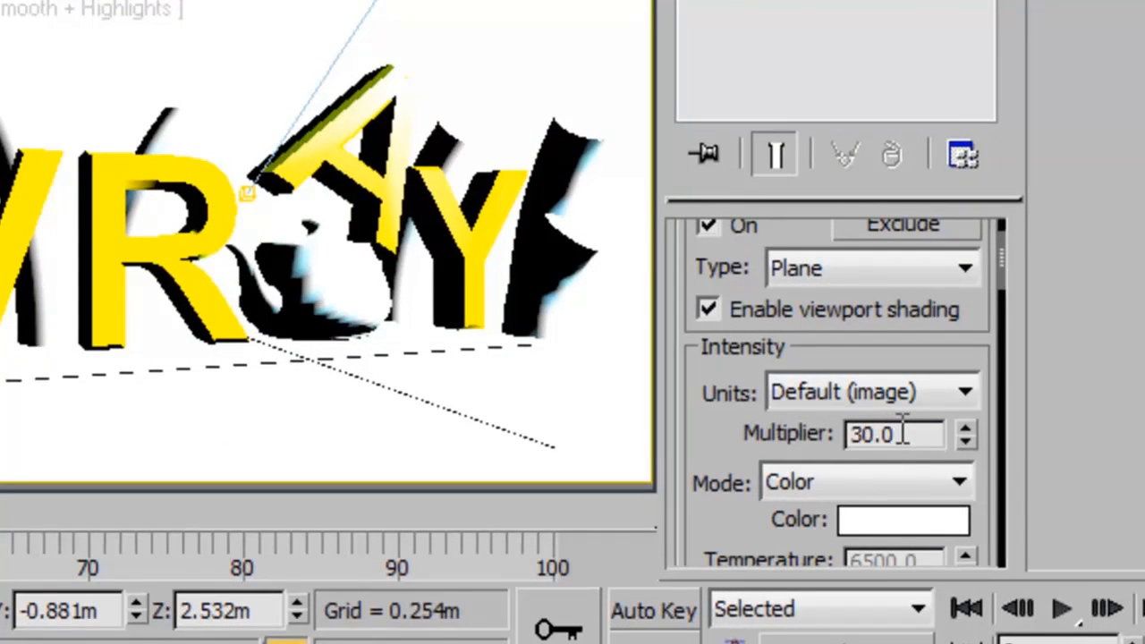
double_click(912, 435)
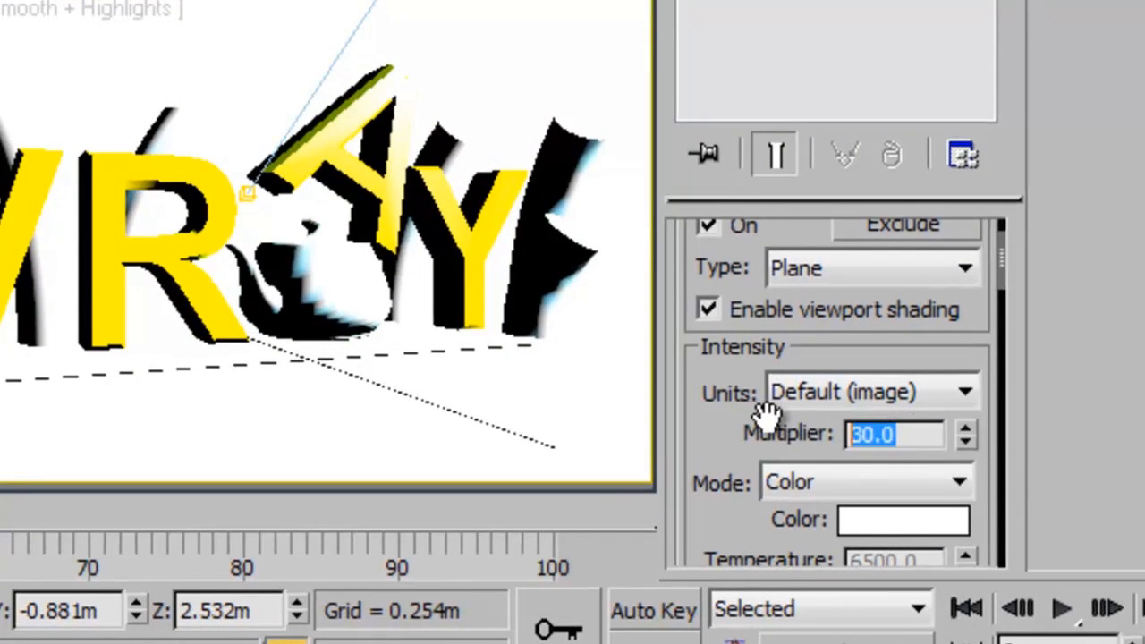
text(5)
key(Return)
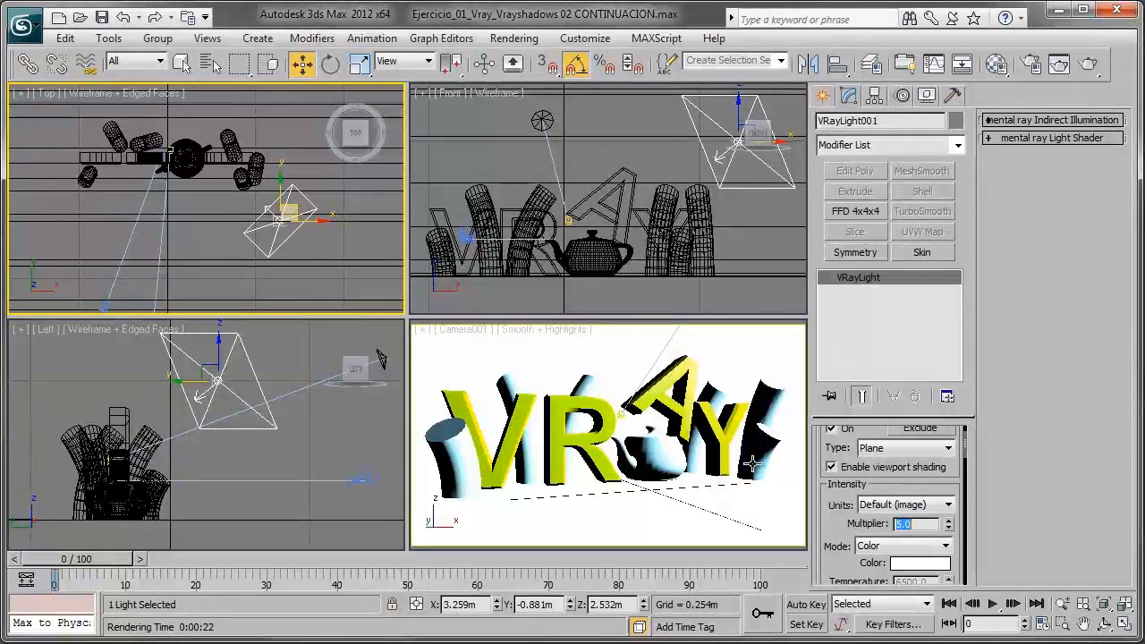
click(1059, 64)
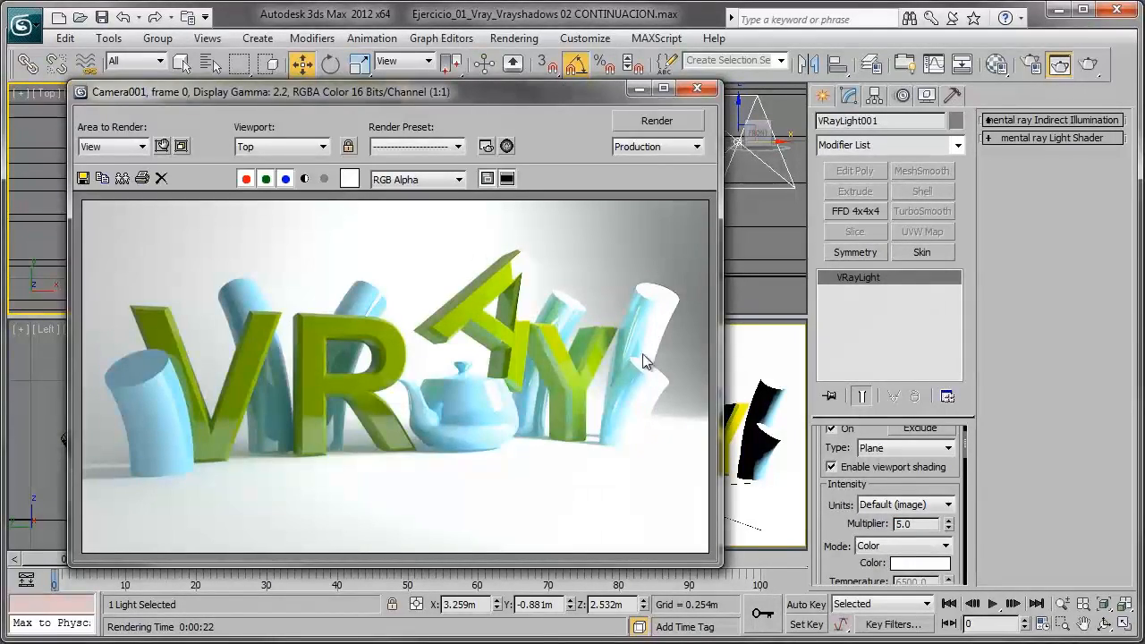
click(635, 89)
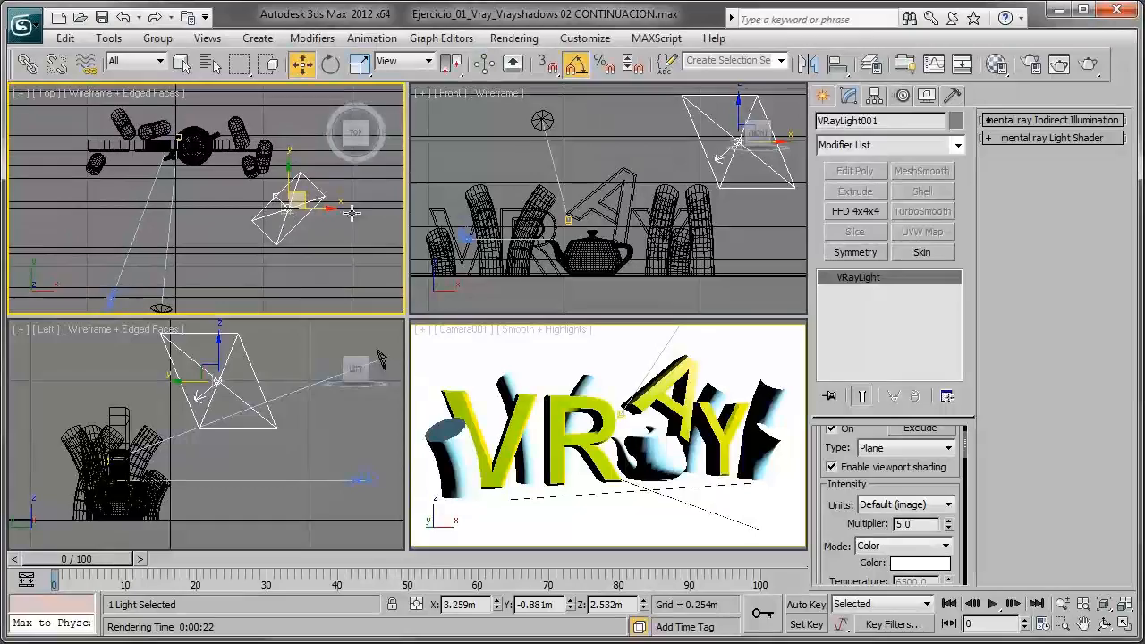
- Create a trial VRayLight in front of the letters in the Top view to check its default multiplier, and remove it
click(822, 95)
click(854, 210)
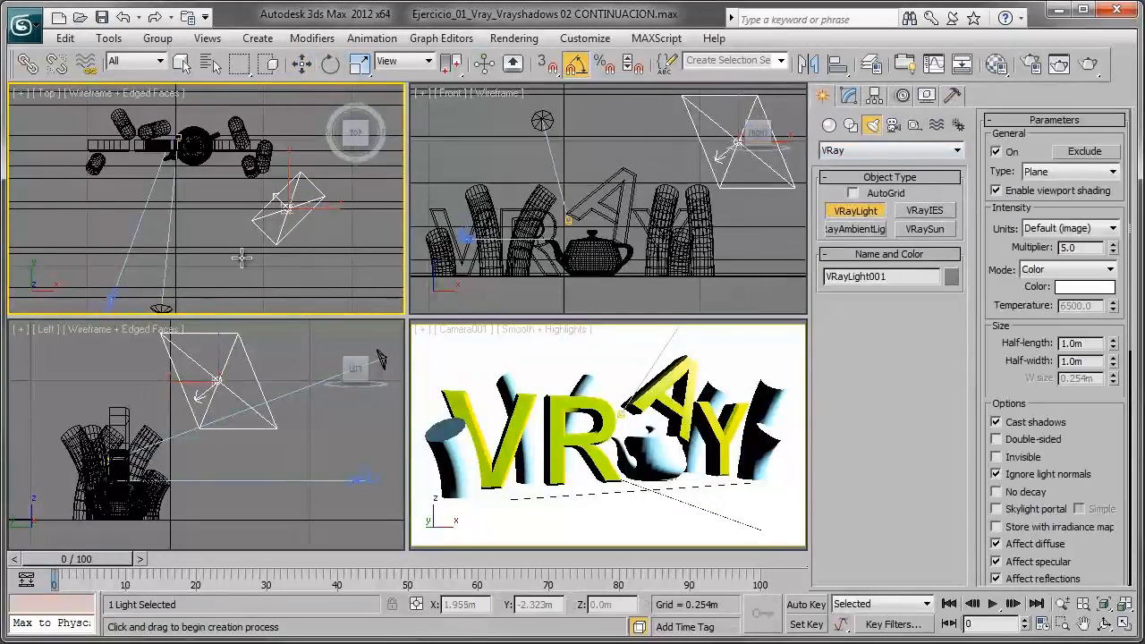
drag(189, 219, 226, 291)
right_click(228, 293)
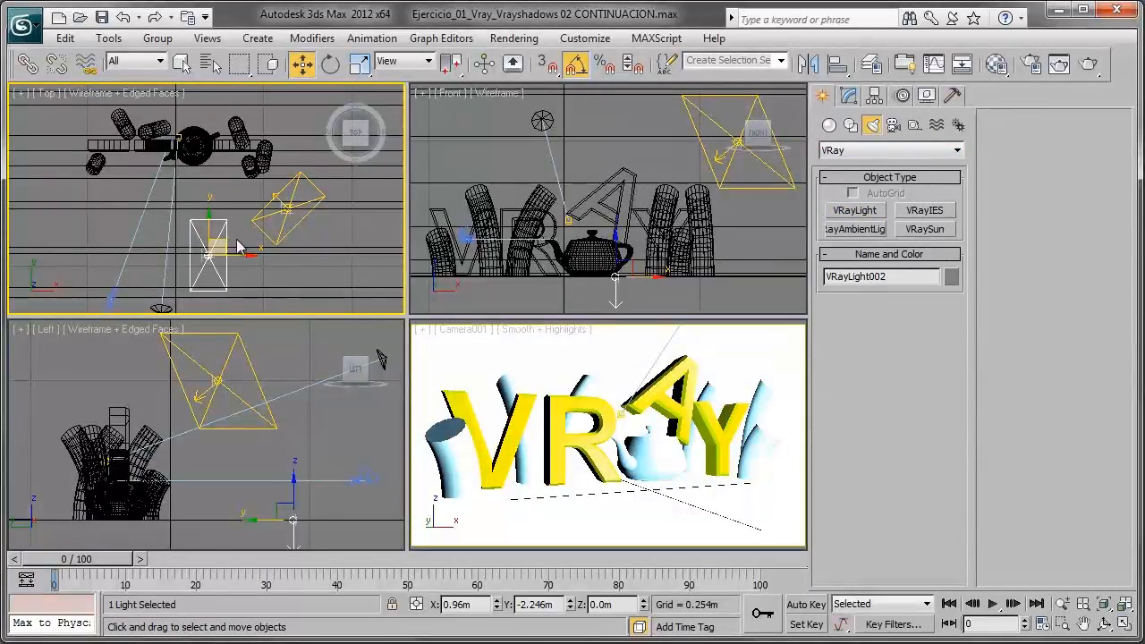
click(849, 96)
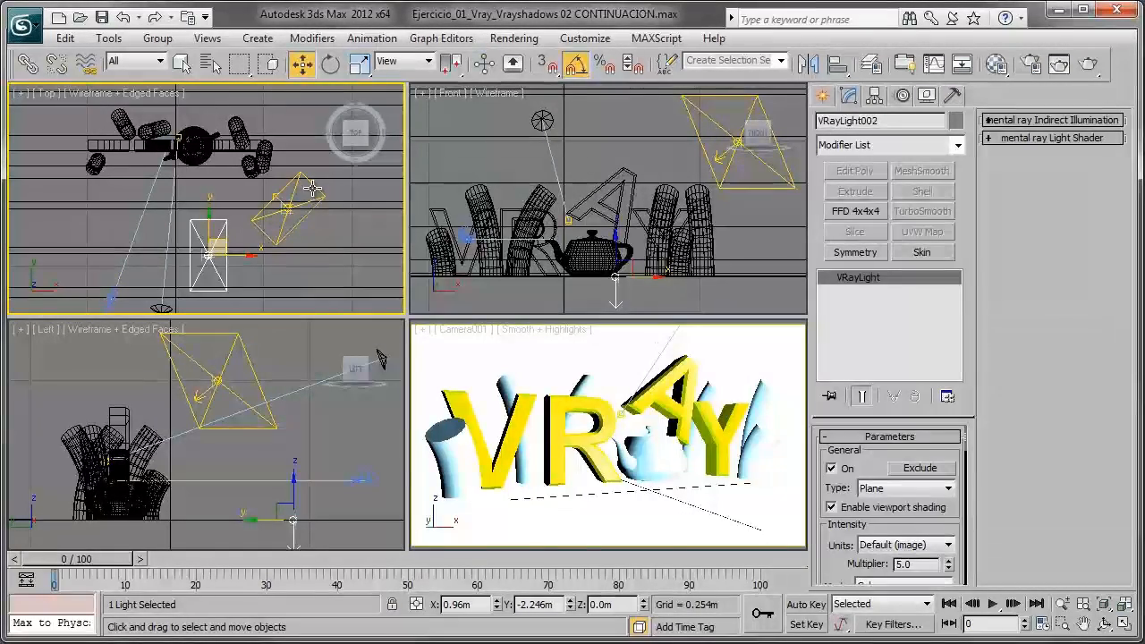
scroll(830, 553, down, 2)
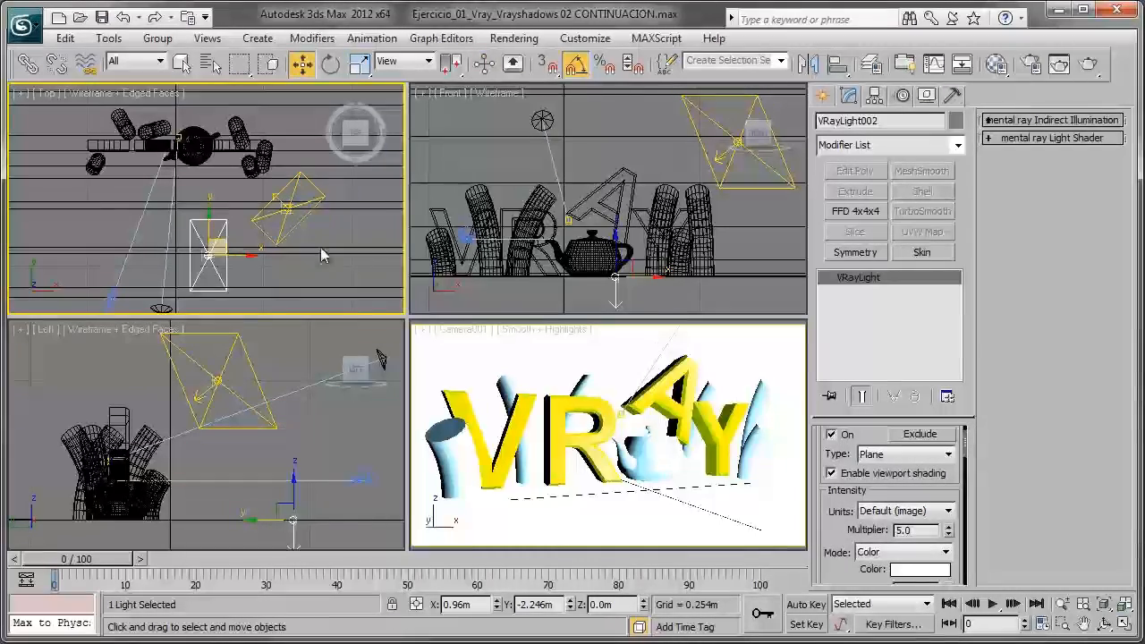
double_click(921, 529)
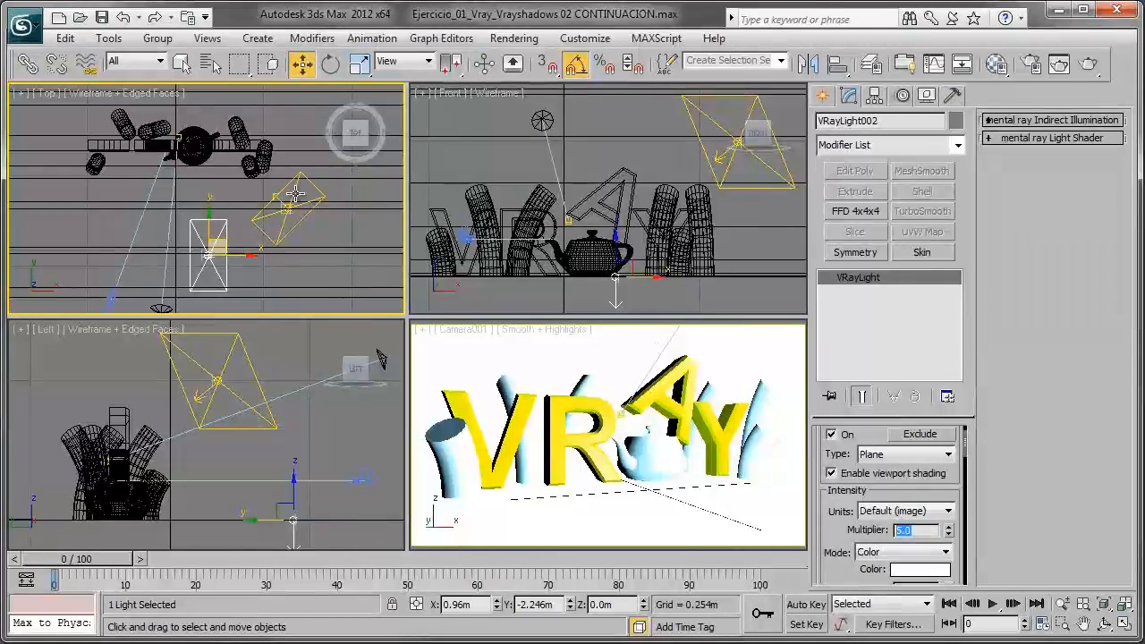
key(Return)
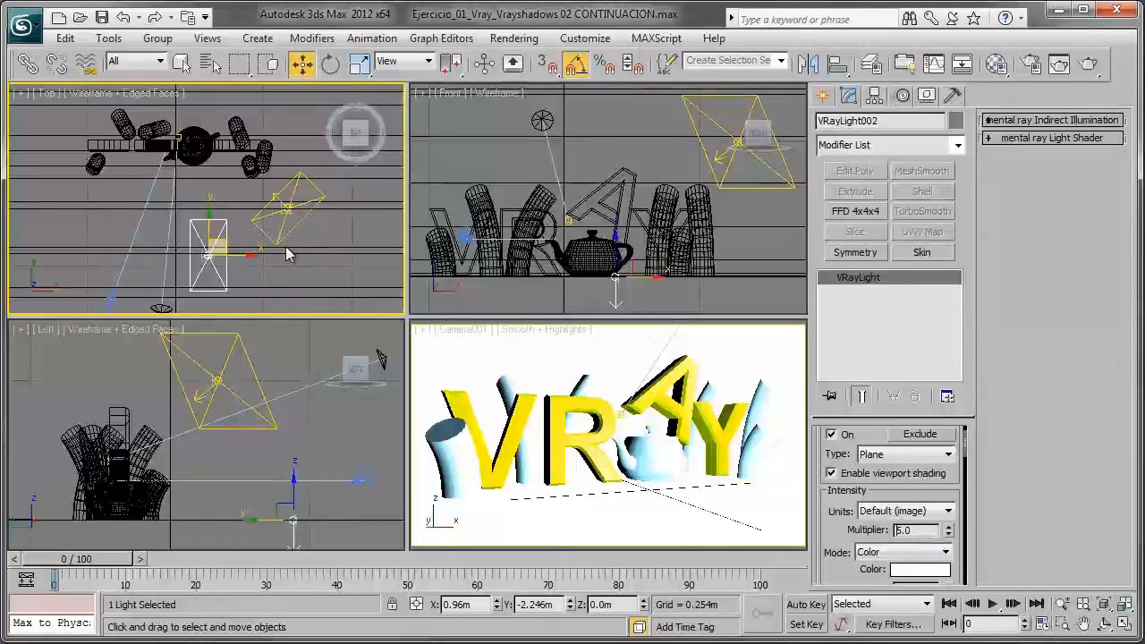
click(252, 247)
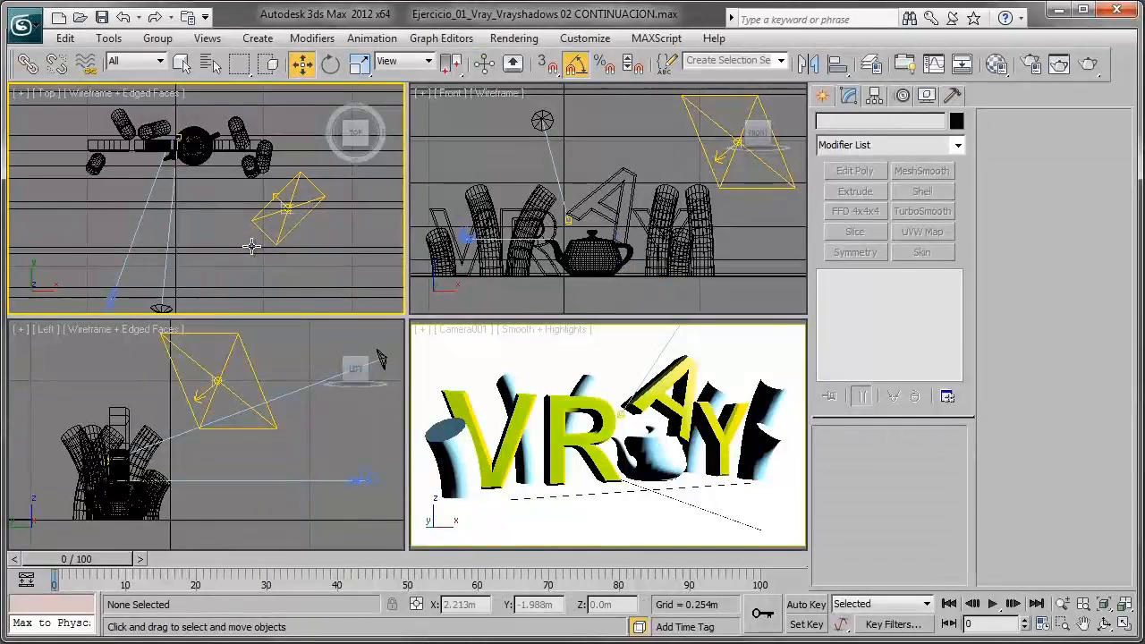
- Render the Camera001 view with the reduced light intensity and review the rendered image
click(544, 387)
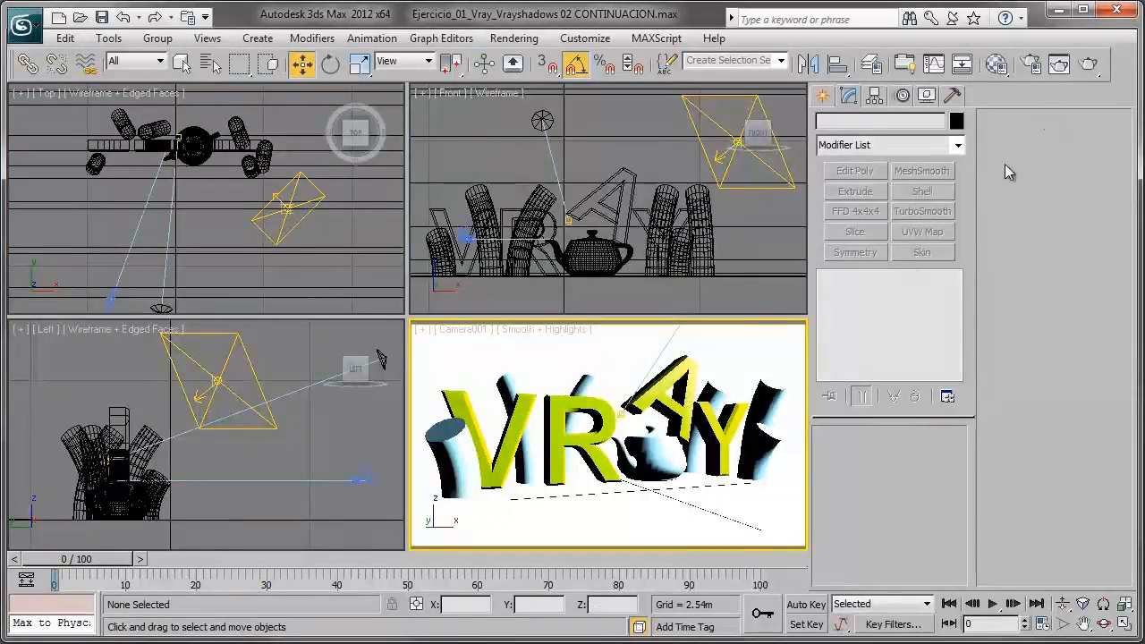
click(1059, 64)
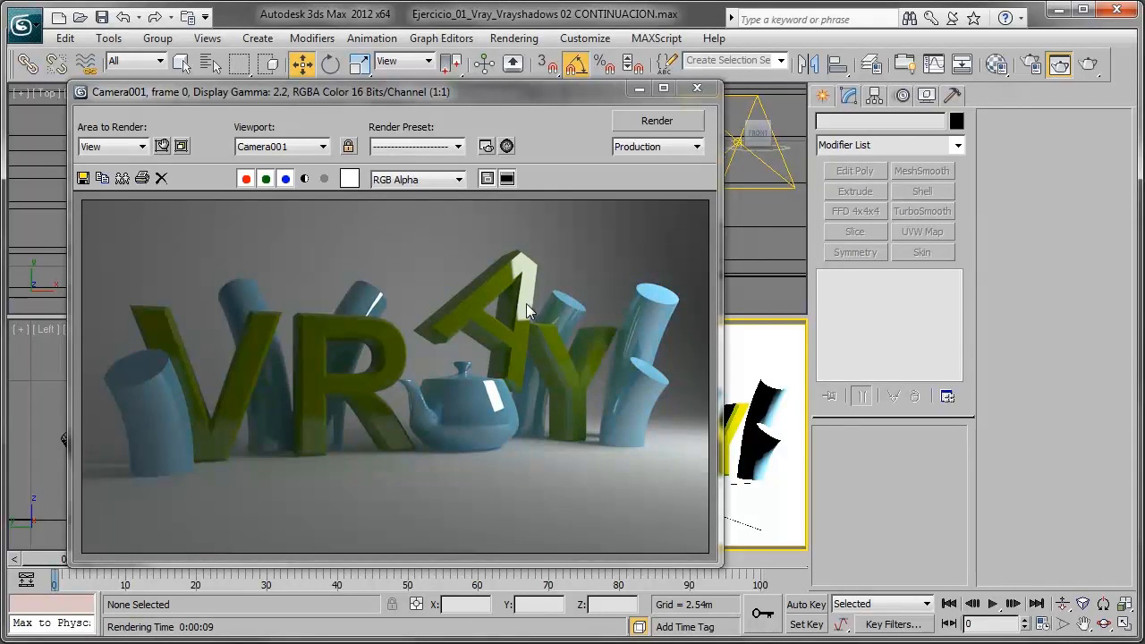
click(639, 90)
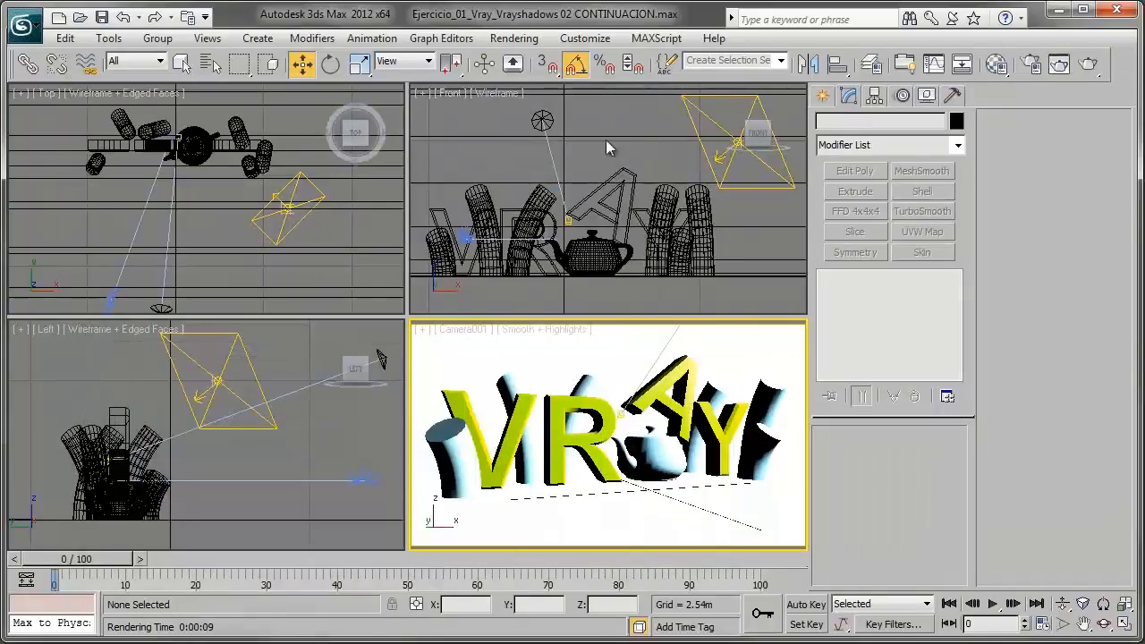
click(277, 212)
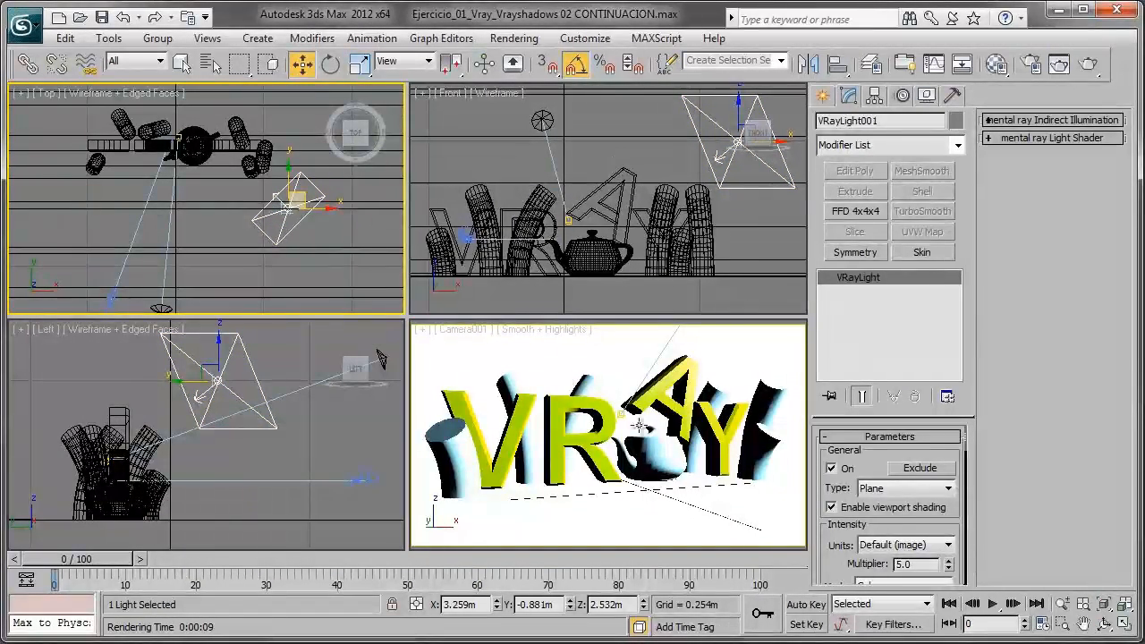
click(1059, 64)
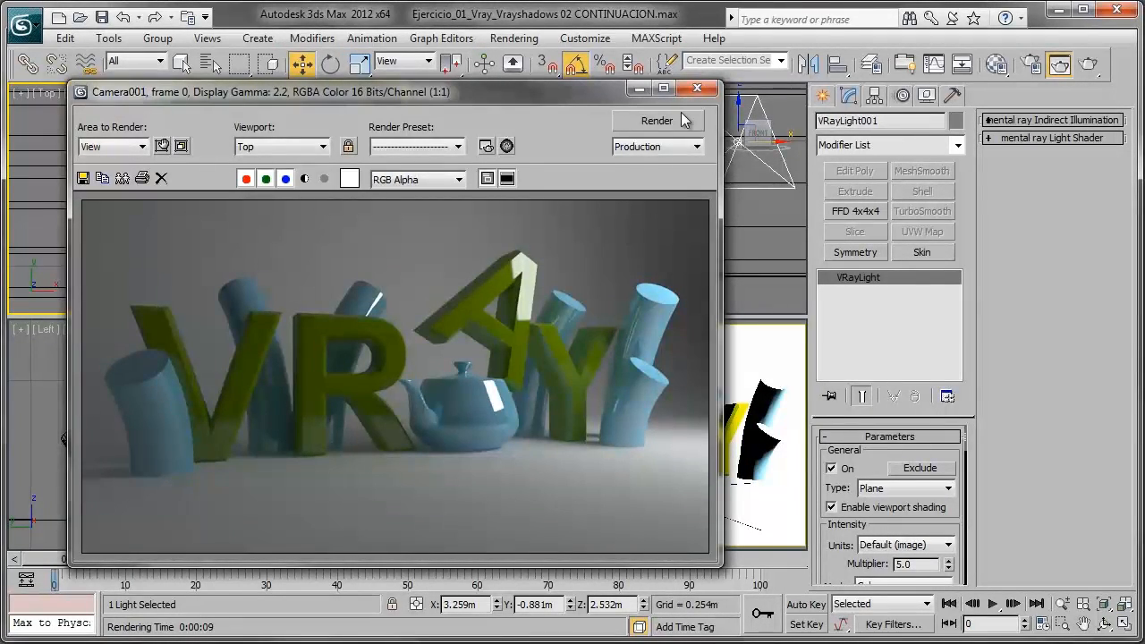
click(639, 88)
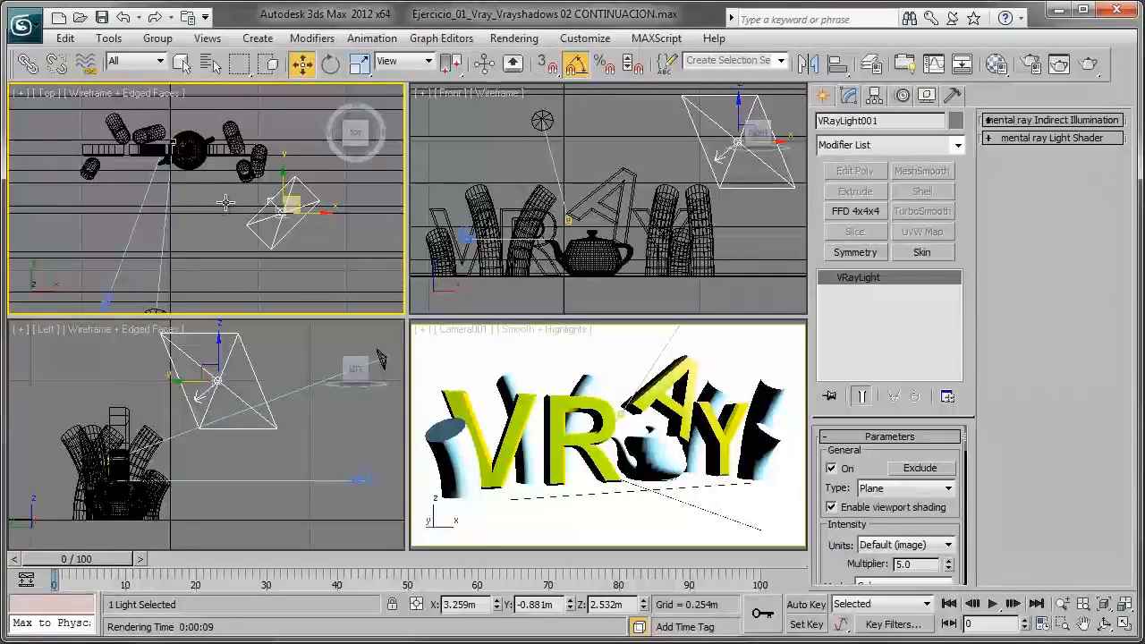
- Clone the VRay plane light as one instance at about X -1.99 m, in front of the letter V
middle_drag(290, 222, 292, 228)
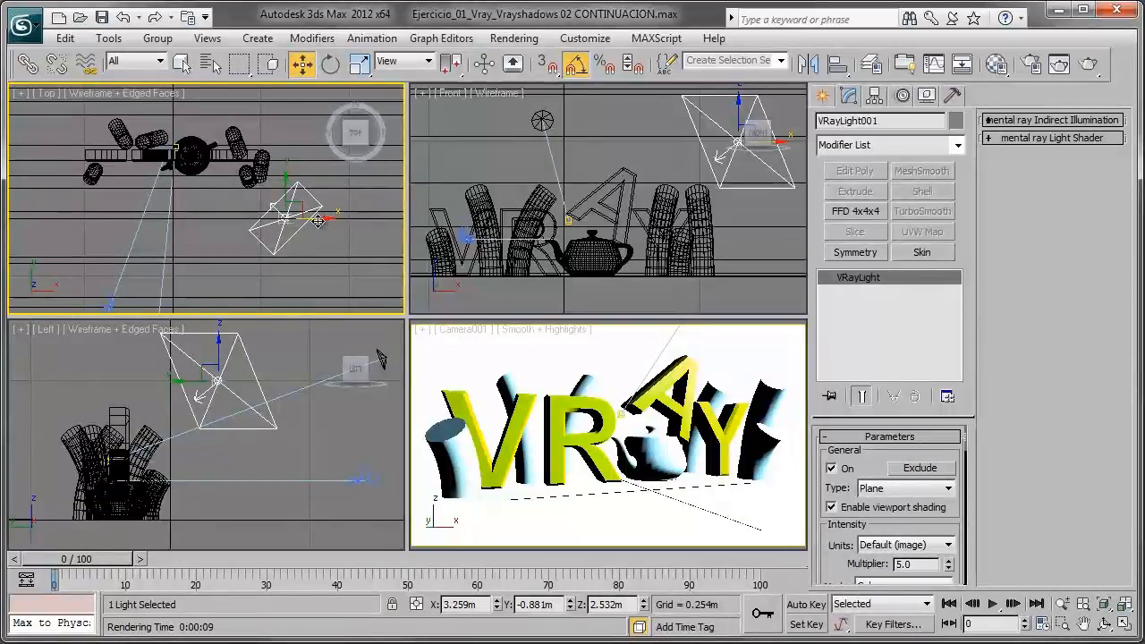
shift+drag(319, 221, 142, 219)
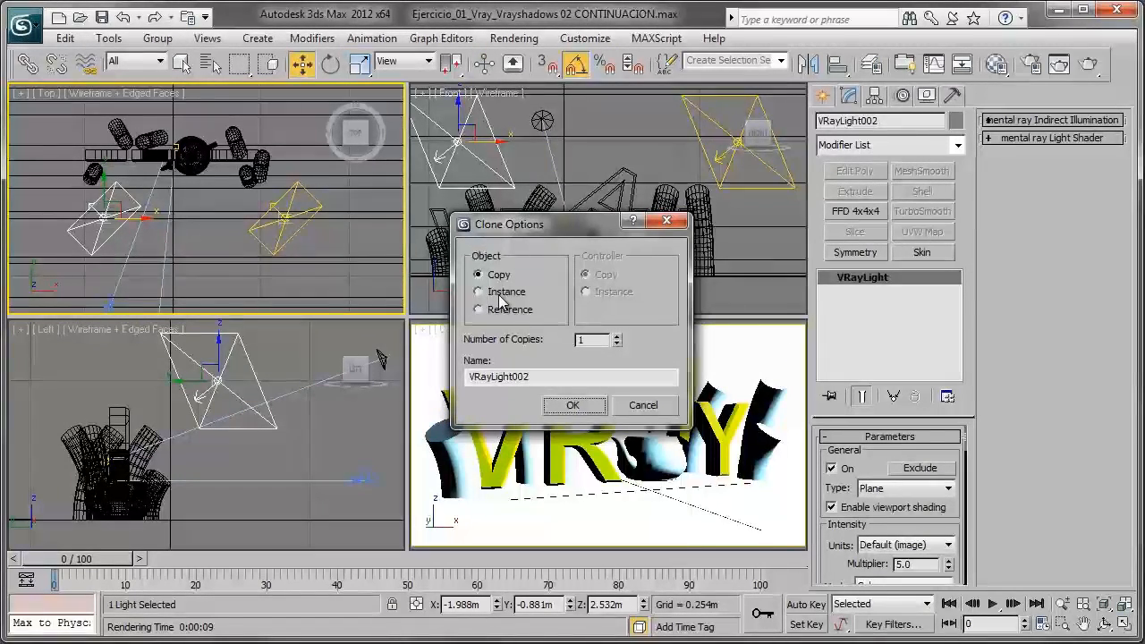
click(572, 406)
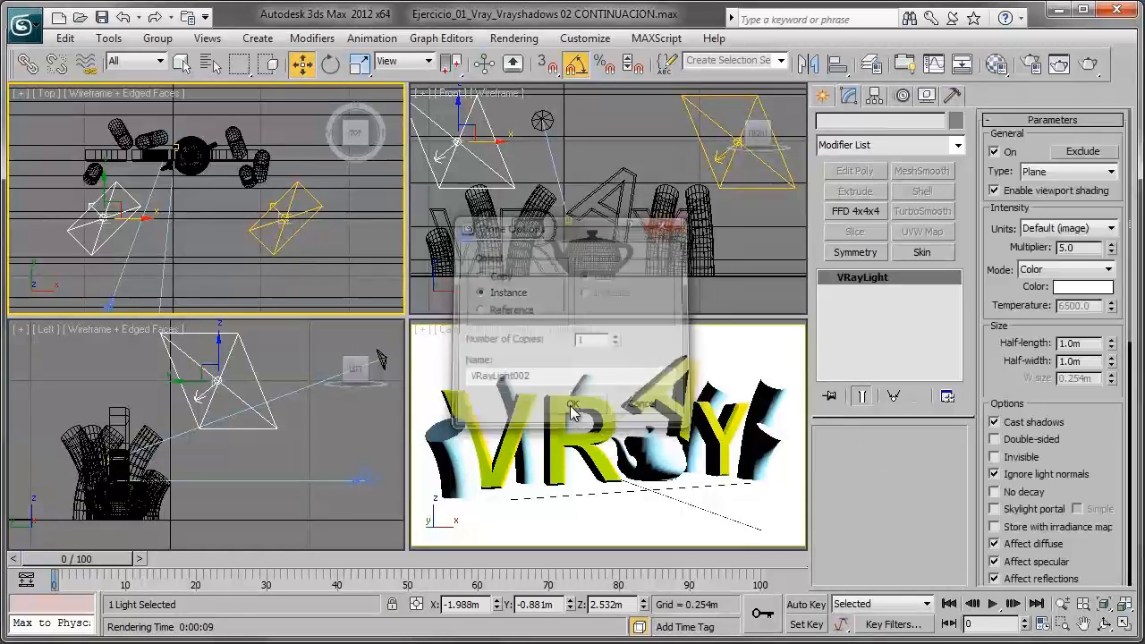
- Compare the two instanced VRay lights and set their shared intensity multiplier to 8
click(286, 207)
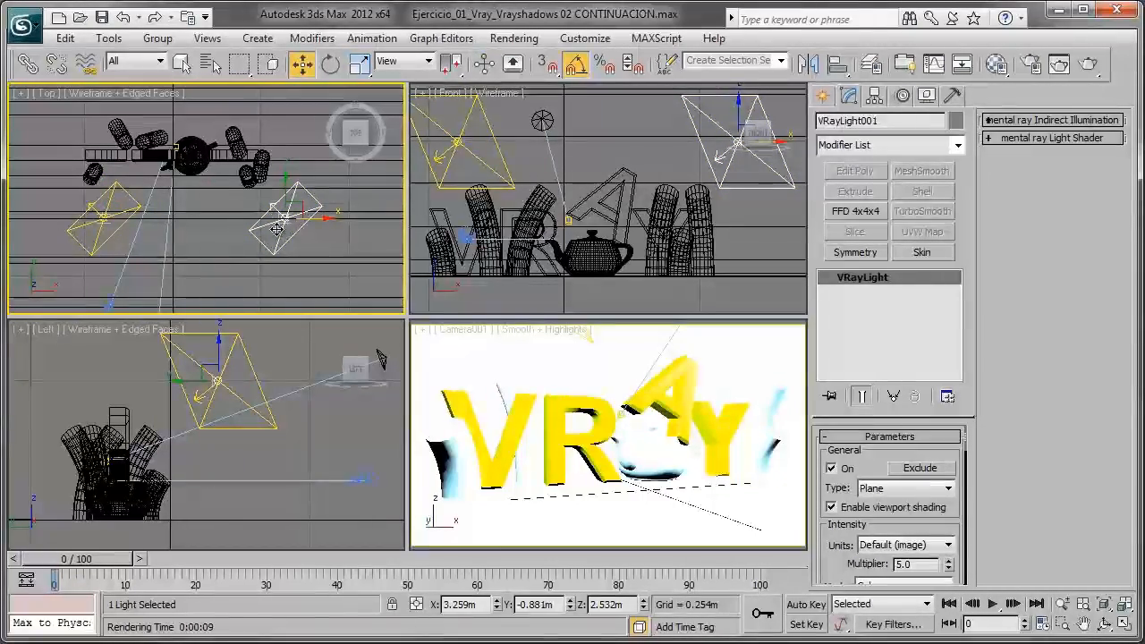
click(95, 229)
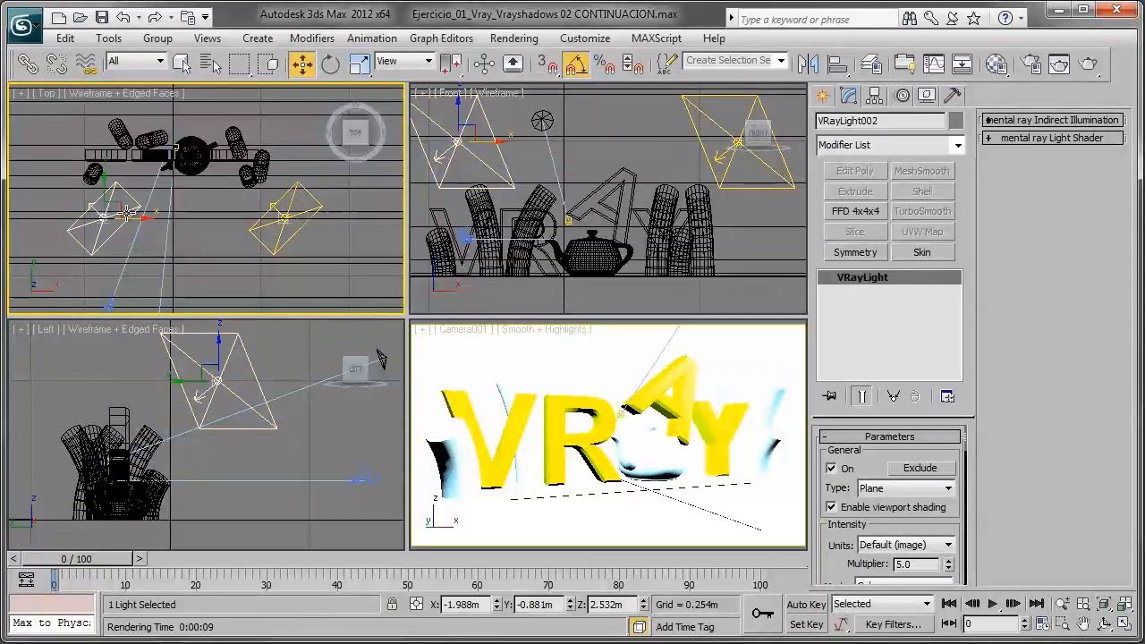
click(267, 221)
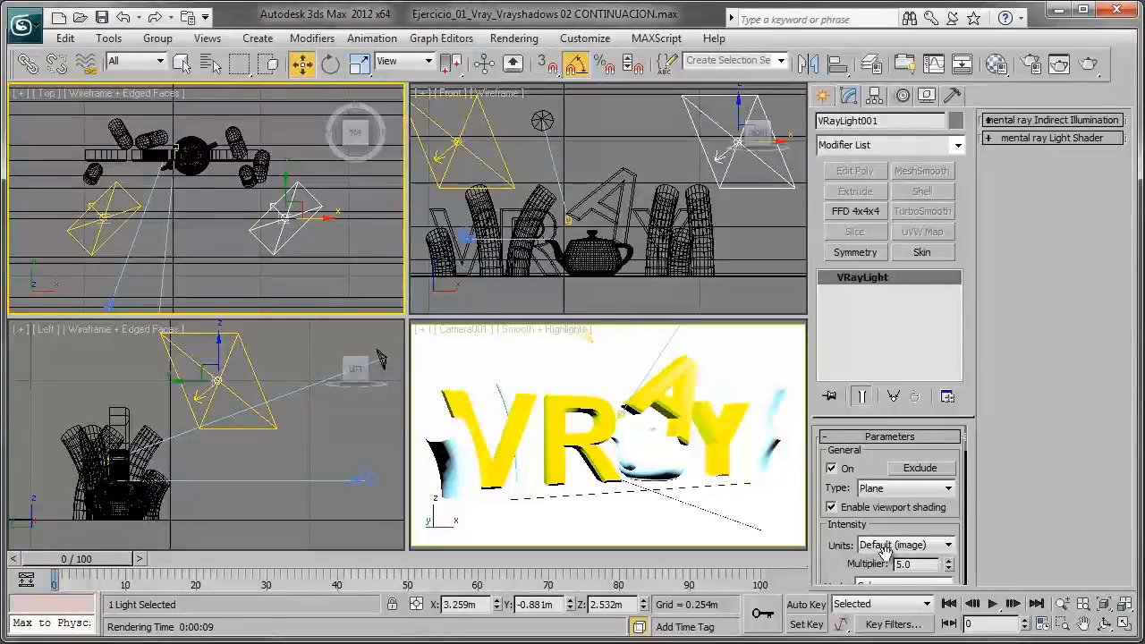
drag(928, 526, 803, 462)
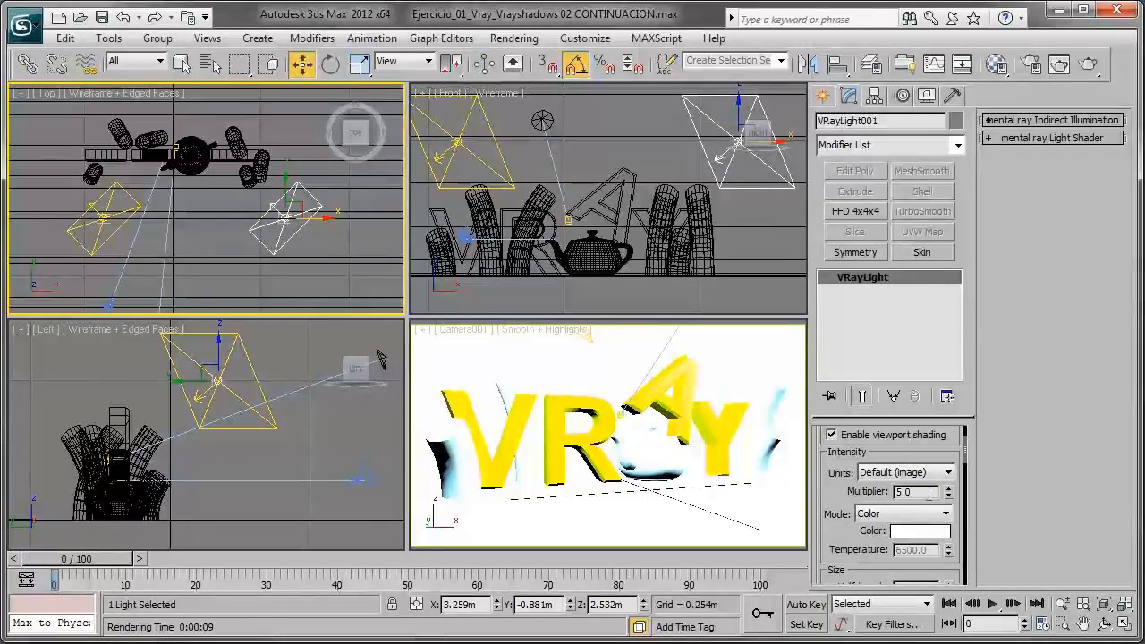
text(3)
key(Return)
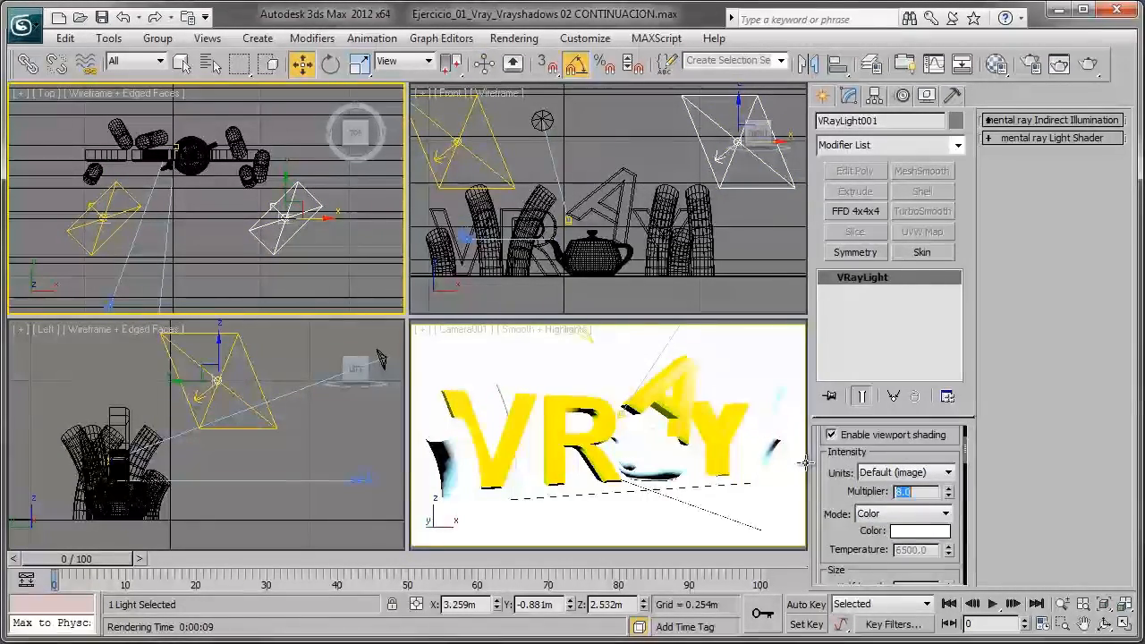
- Rotate the second instanced VRay light in the Top view to aim at the letters and move it to about X -1.49 m, Y -1.73 m
click(154, 211)
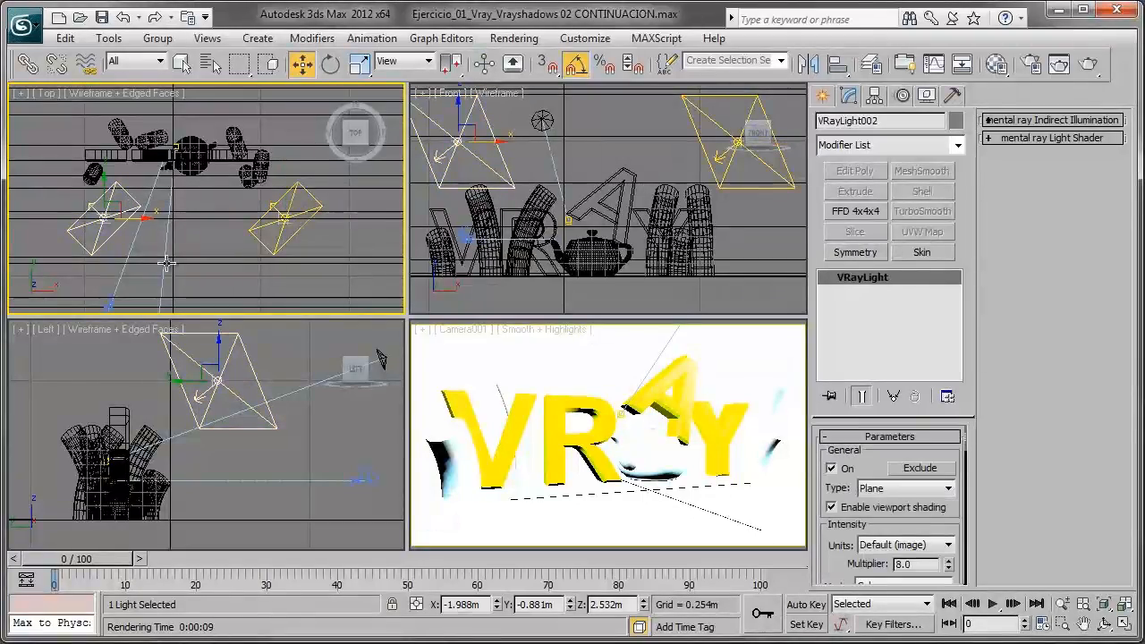
drag(840, 564, 840, 532)
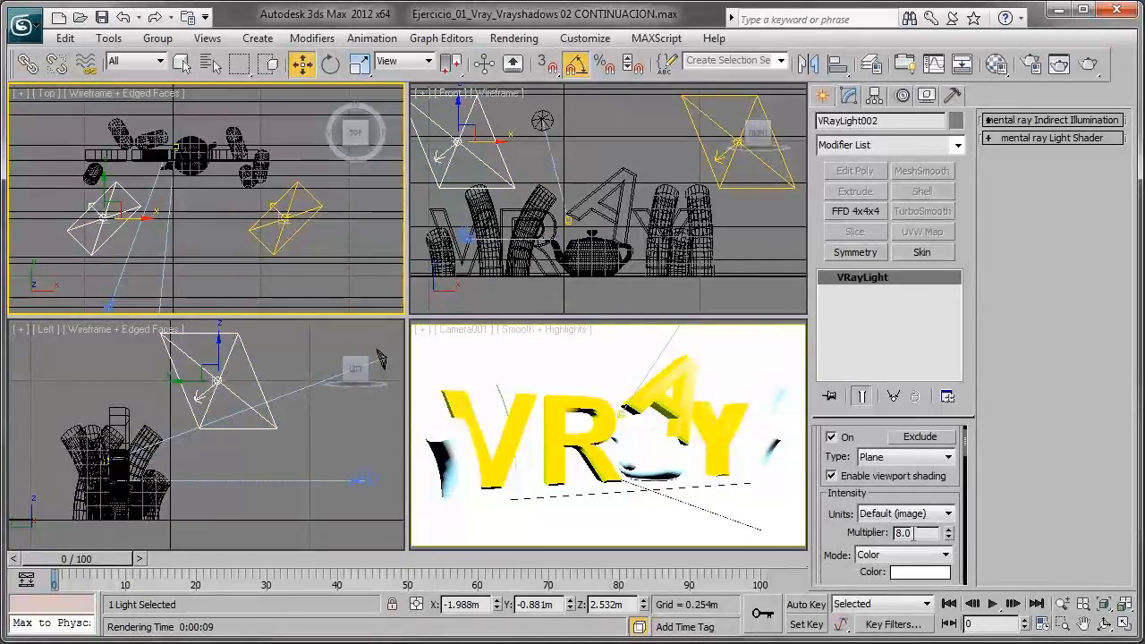
scroll(215, 206, up, 3)
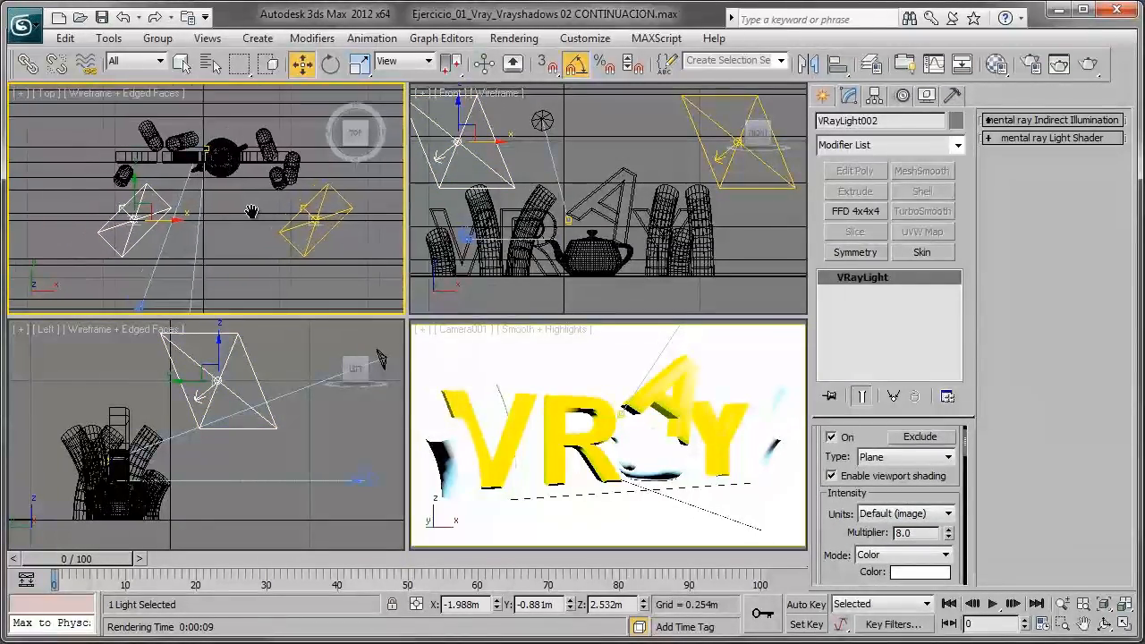
scroll(215, 204, down, 3)
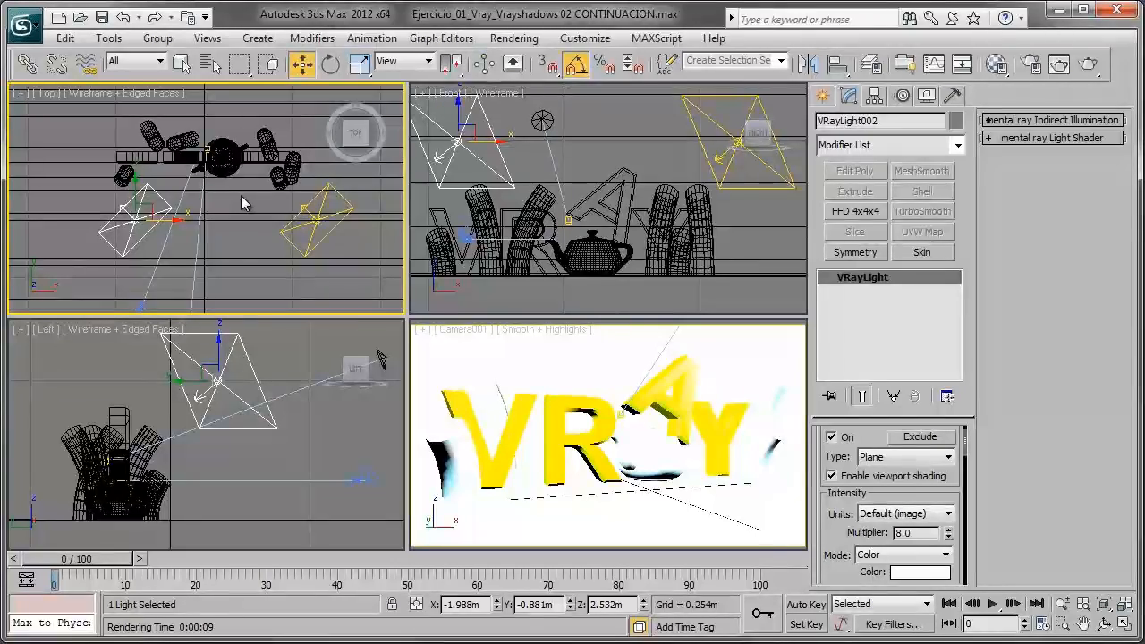
click(325, 68)
drag(148, 185, 165, 236)
key(w)
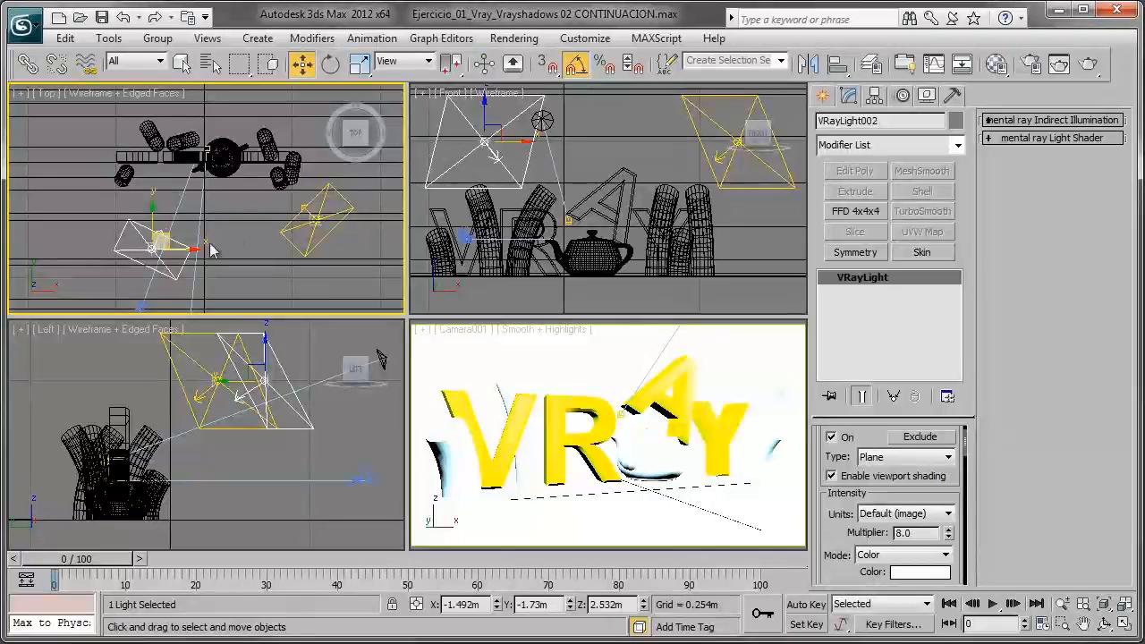
- Illuminate the Camera001 viewport with default lights and render it to review the rotated light
right_click(644, 418)
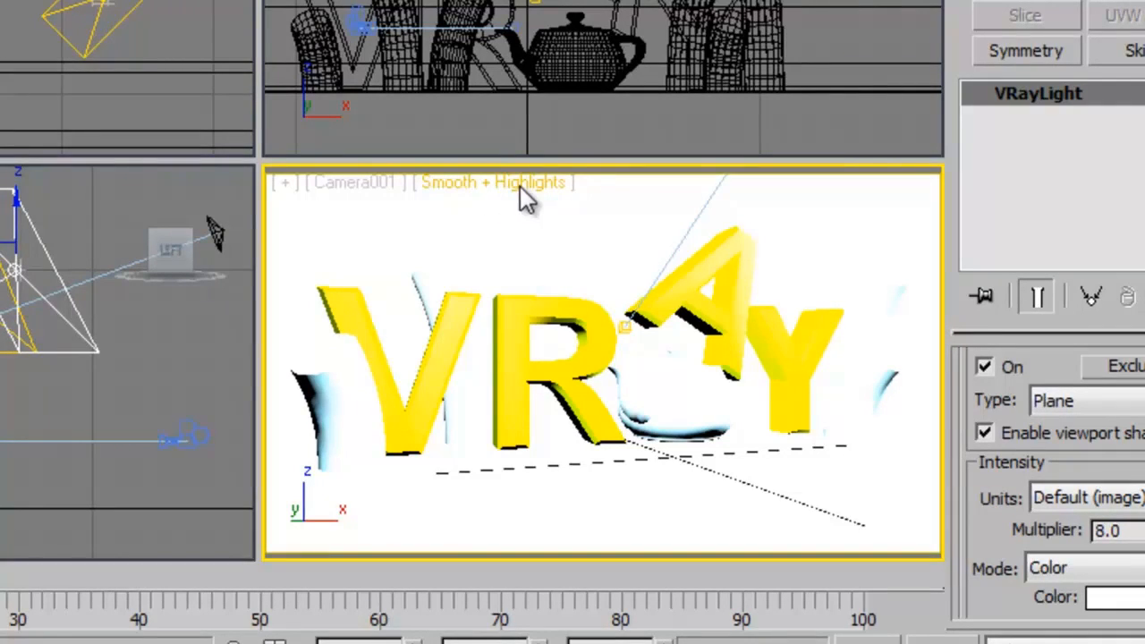
click(462, 184)
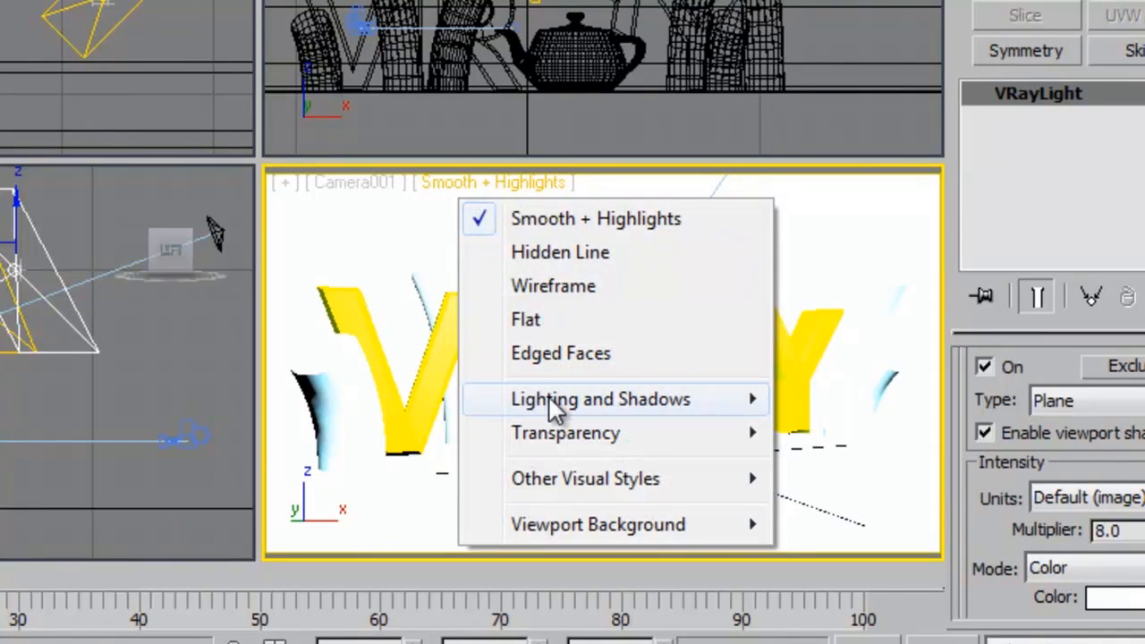
mouse_move(555, 408)
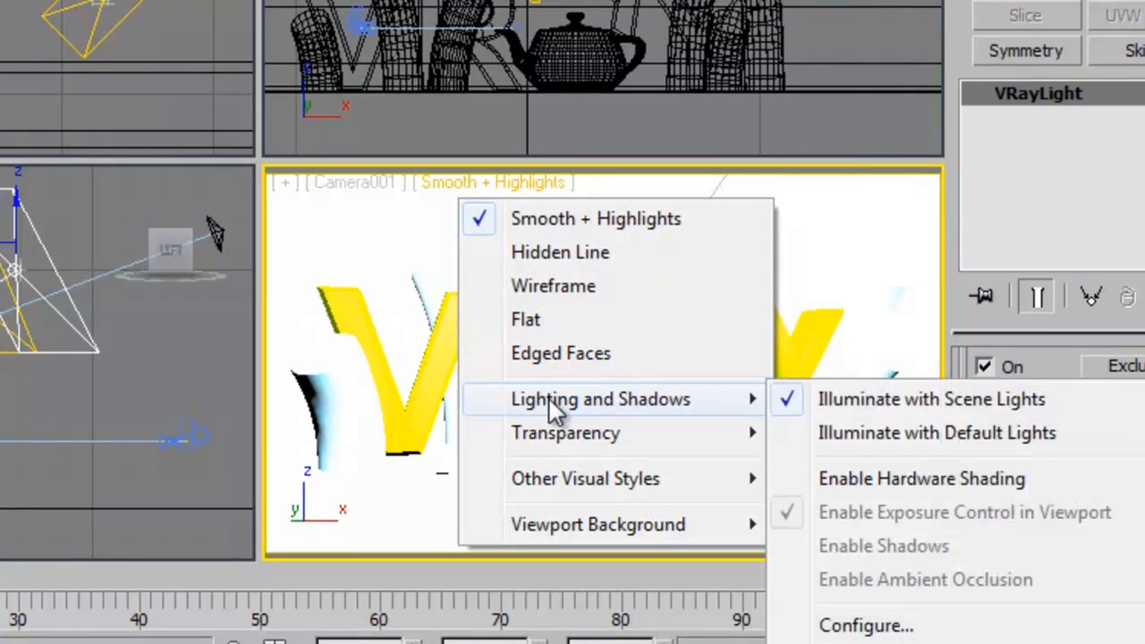
click(872, 442)
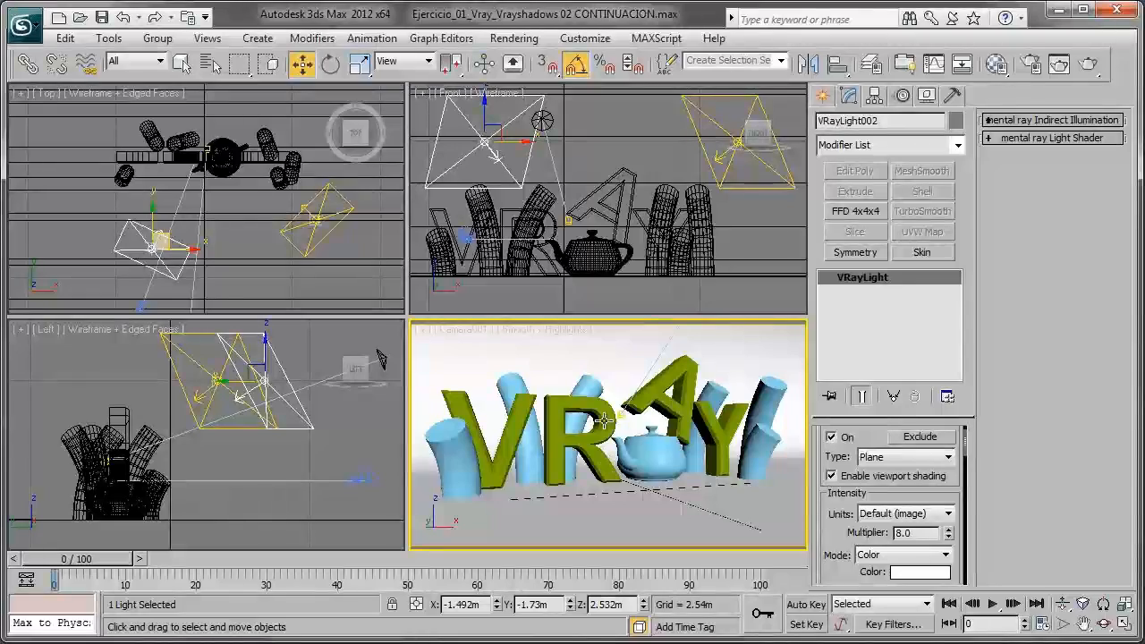
click(1086, 65)
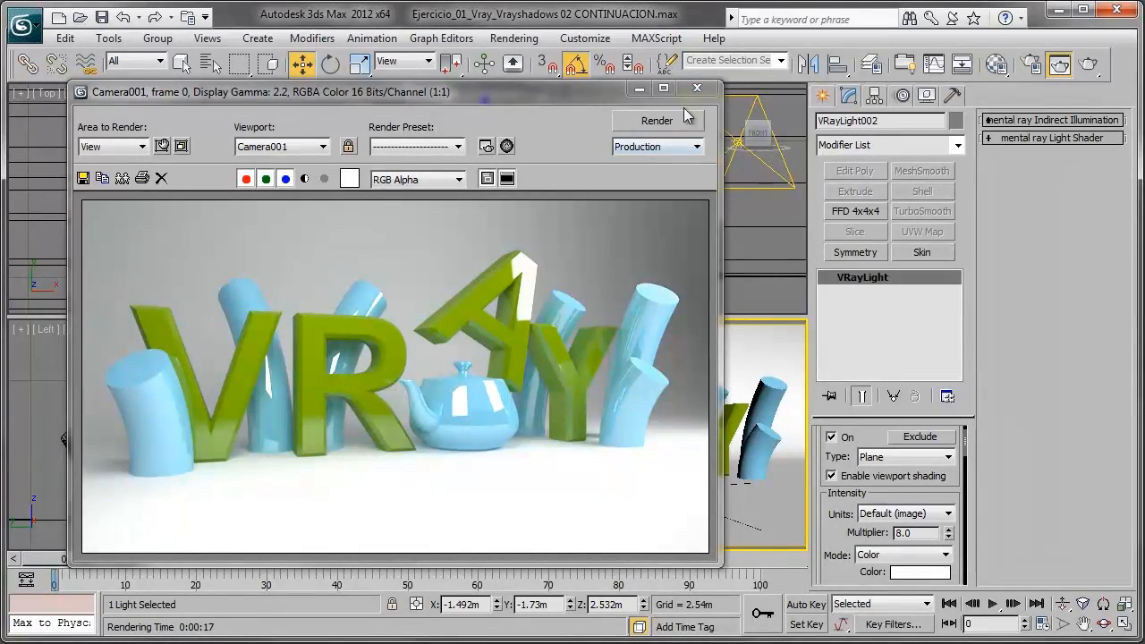
click(639, 89)
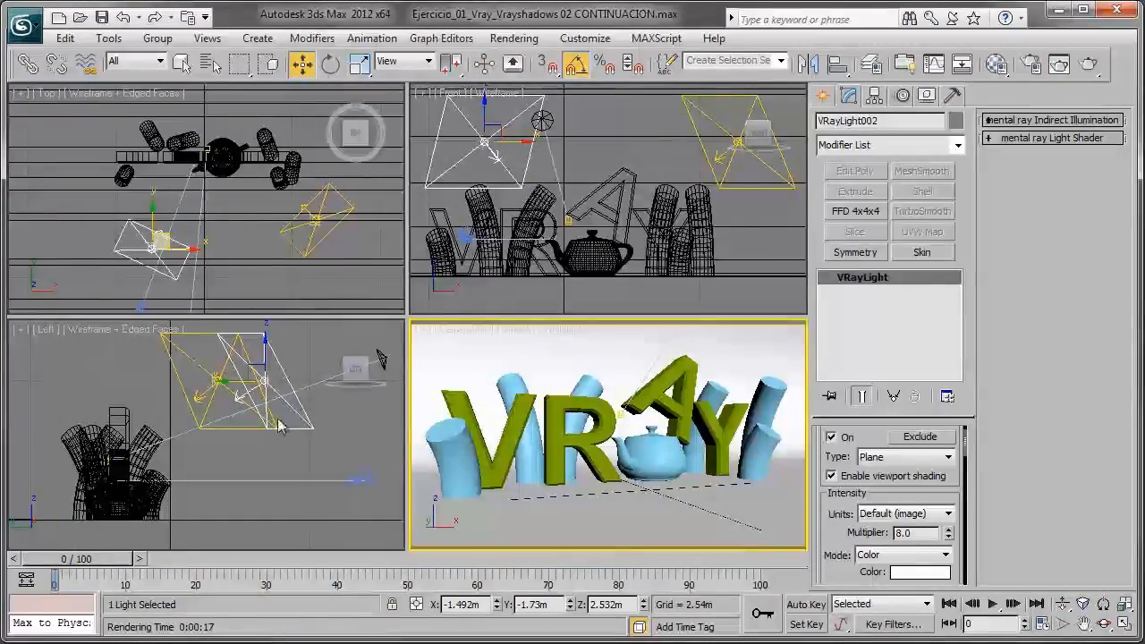
- Raise both instanced VRay lights together in the Left view to about Z 3.28 m
right_click(300, 354)
ctrl+click(220, 380)
middle_drag(228, 381, 209, 447)
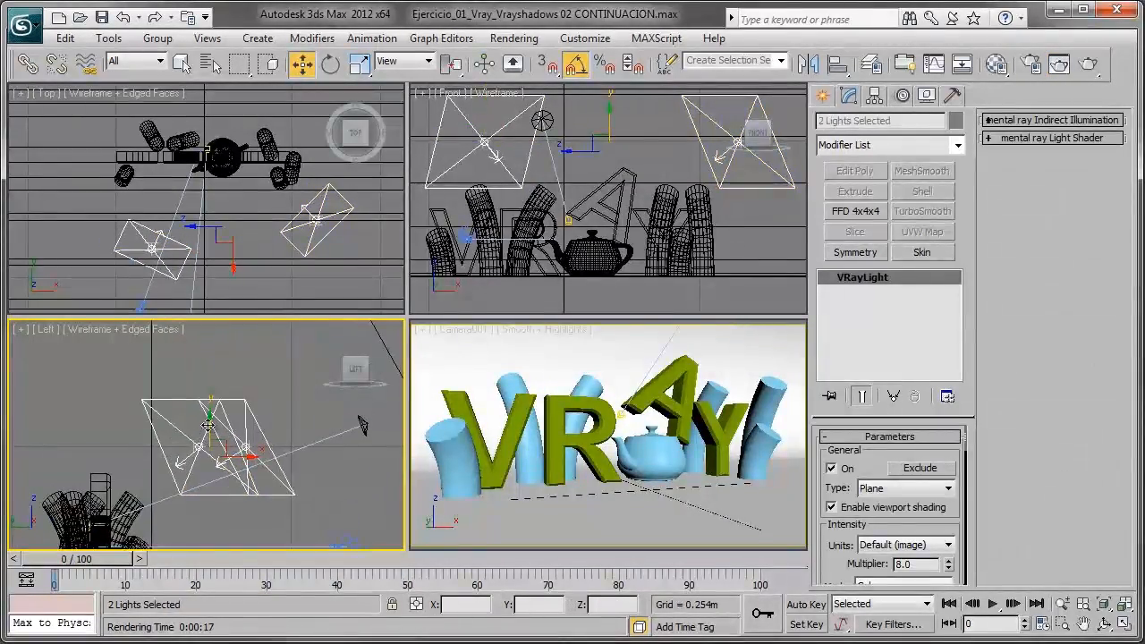
drag(210, 423, 210, 388)
- Move only the second VRay light farther from the letters and higher, to about Y -2.77 m, Z 3.84 m
click(254, 404)
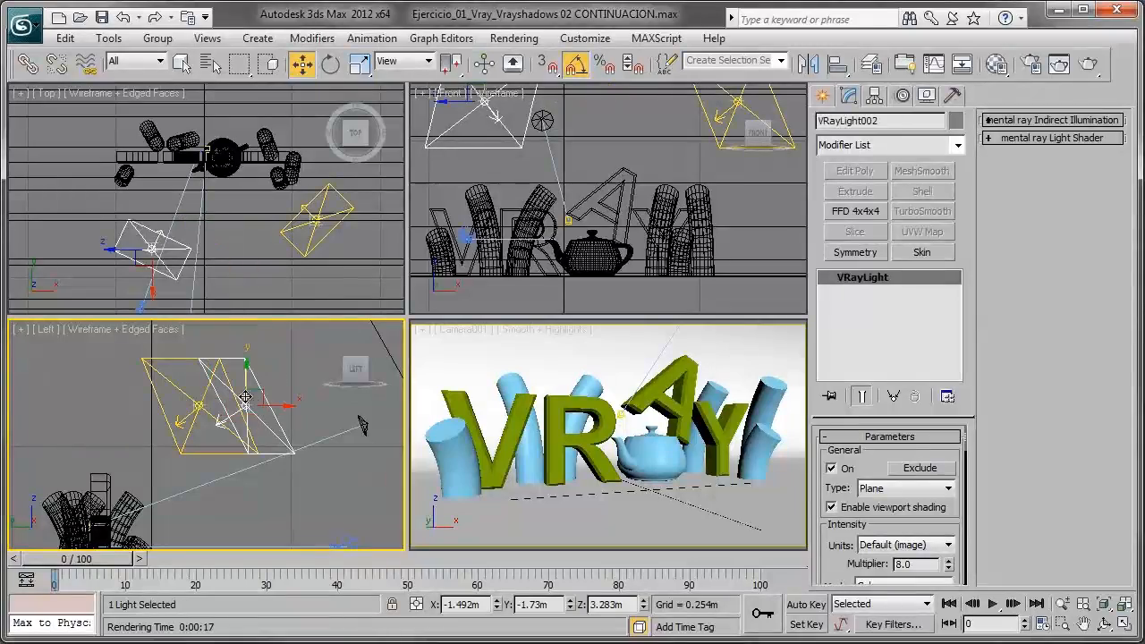
middle_drag(242, 394, 239, 422)
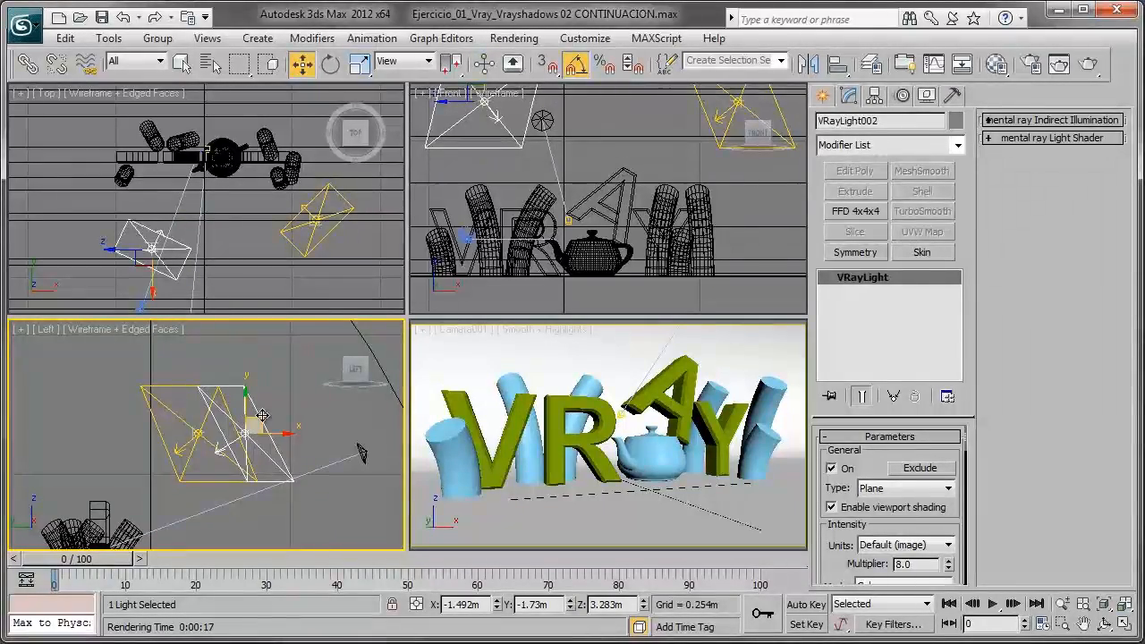
drag(263, 414, 318, 384)
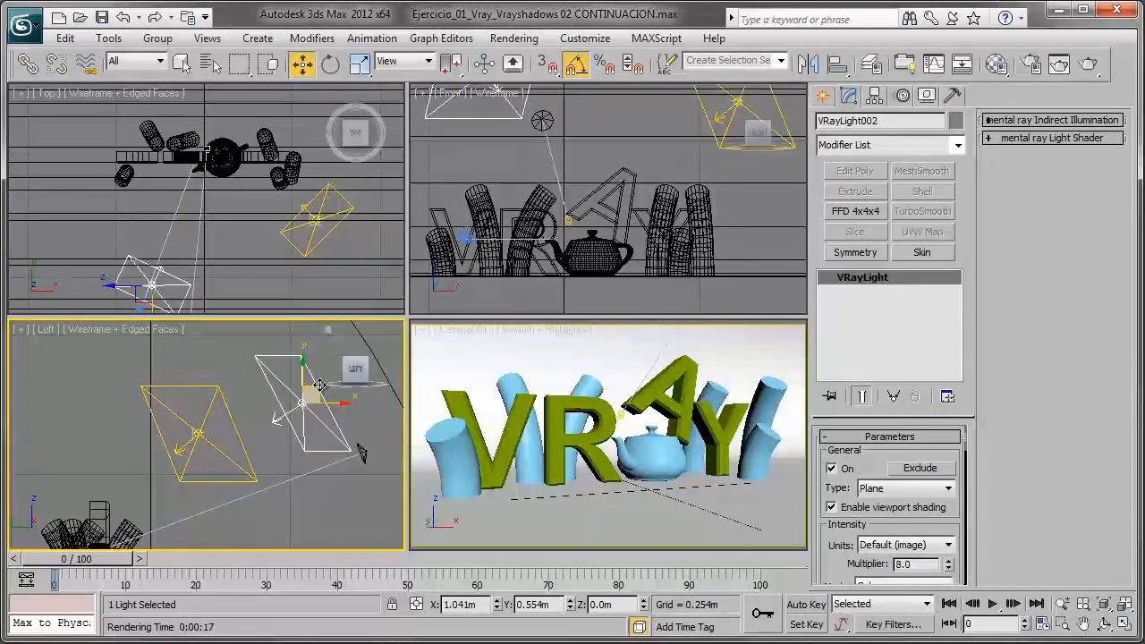
middle_drag(251, 439, 247, 428)
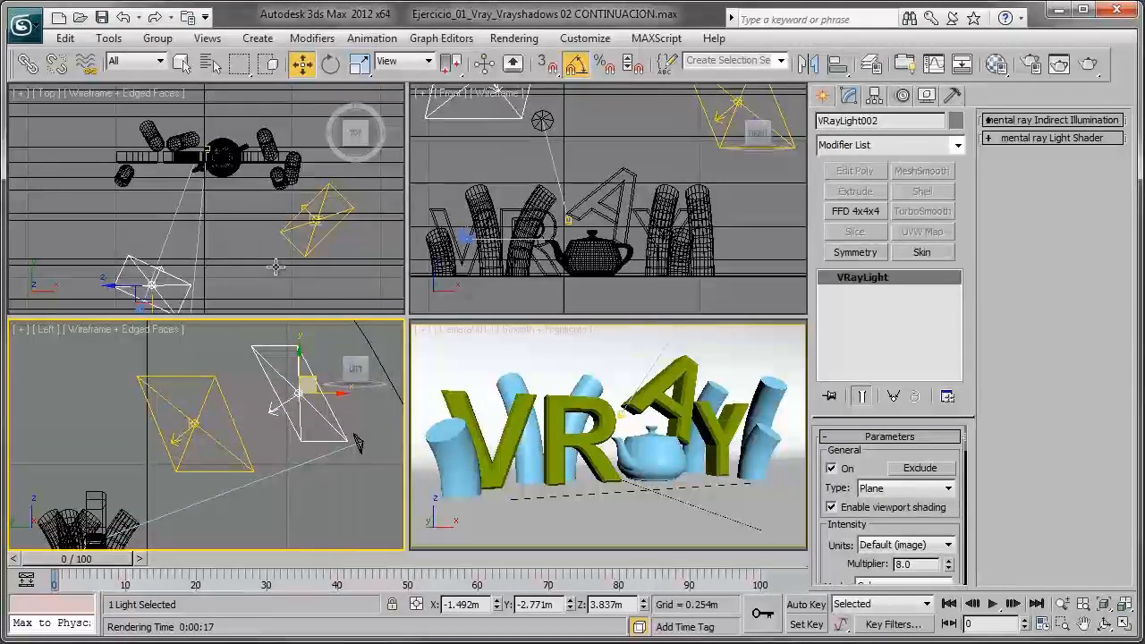
- Switch the Camera001 viewport back to default lights and render the view with the raised lights
right_click(495, 417)
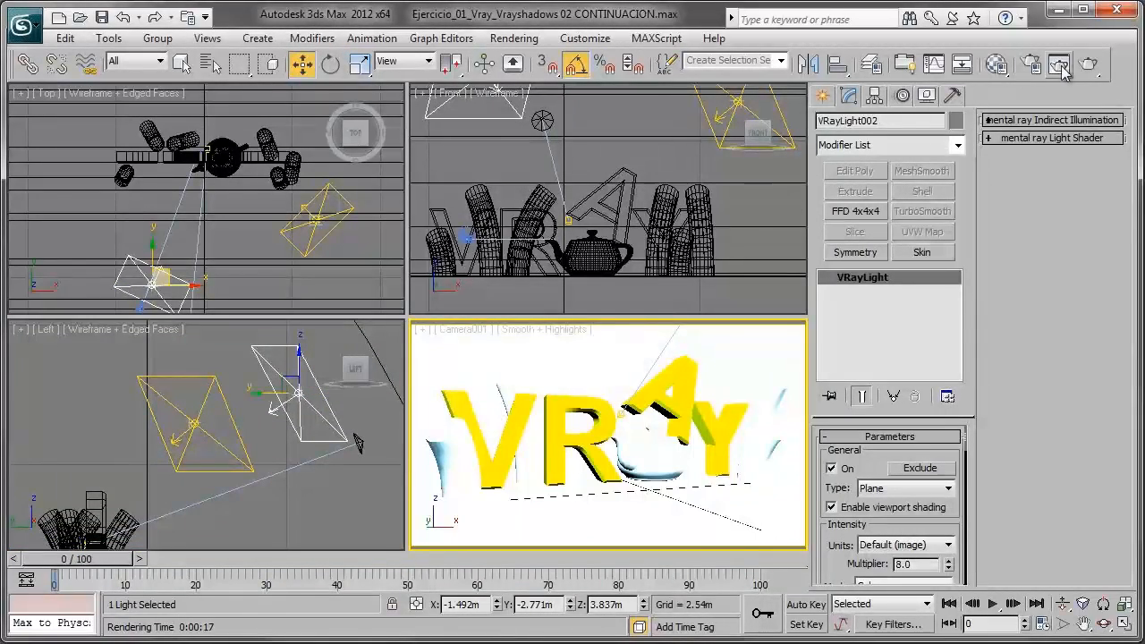
click(517, 343)
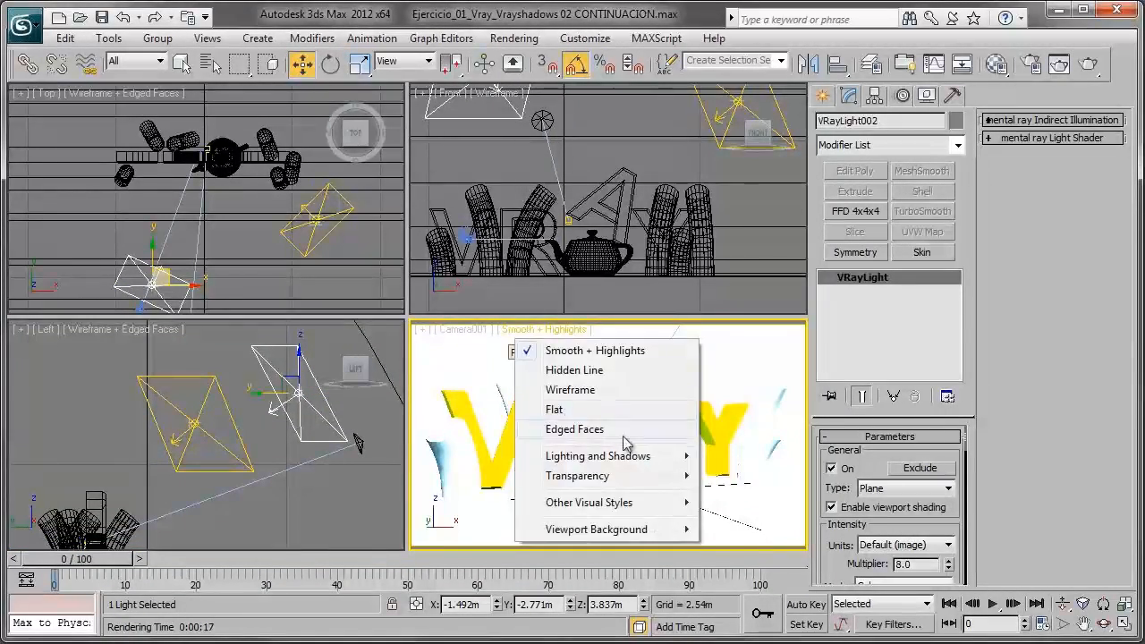
mouse_move(626, 455)
click(847, 502)
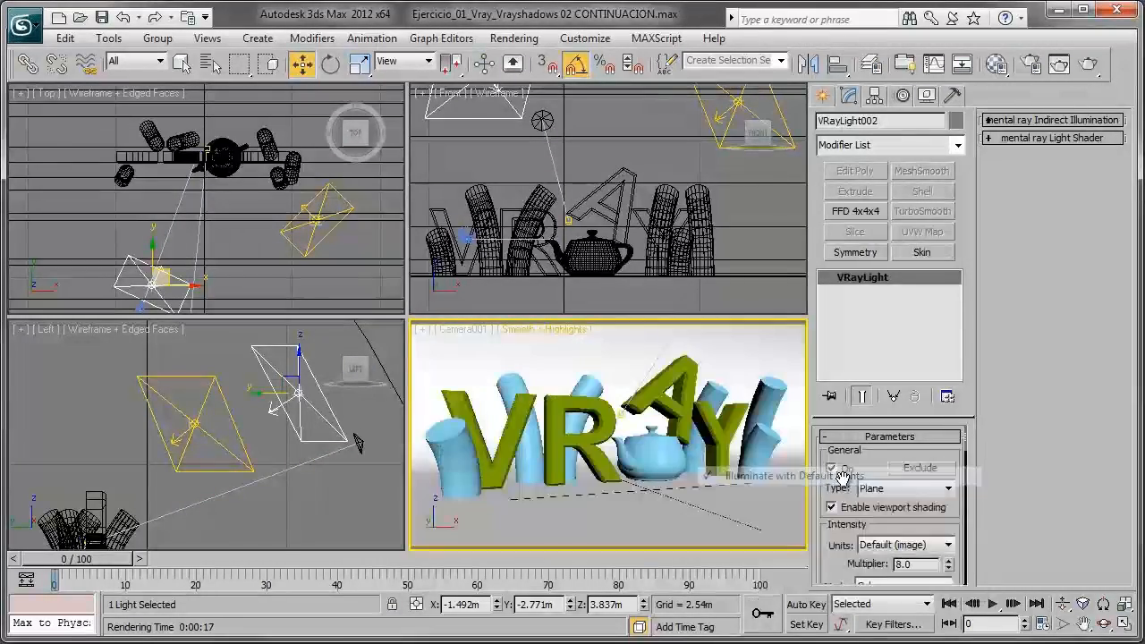
click(1089, 64)
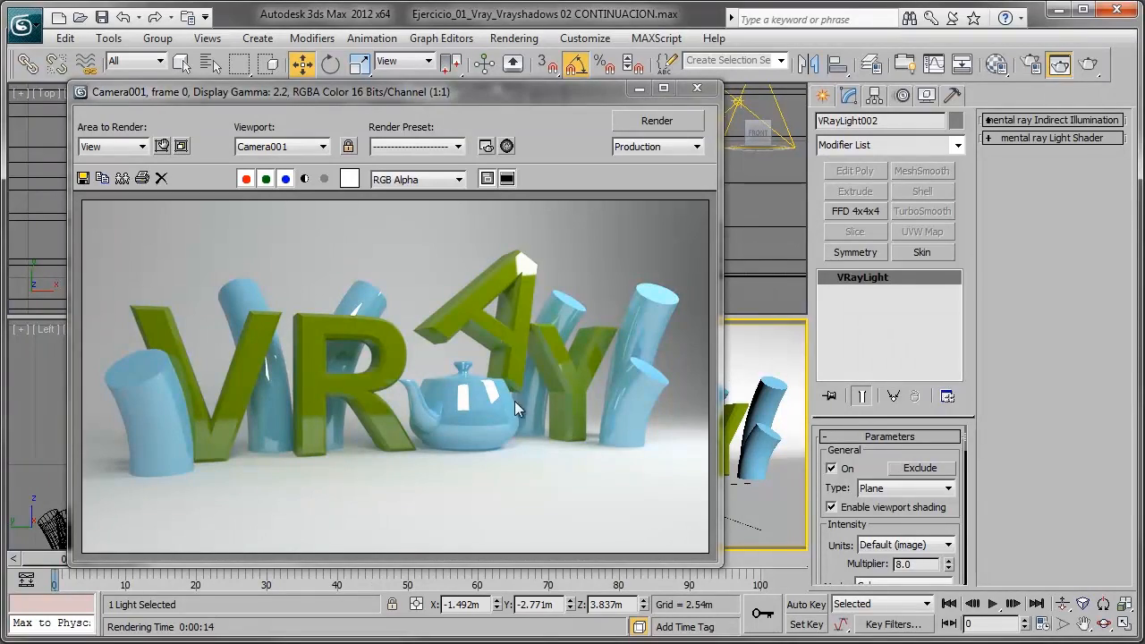
- Examine the light reflections on the teapot and on the letters A and Y in the render, and close the rendered frame
scroll(591, 386, up, 1)
scroll(579, 353, up, 1)
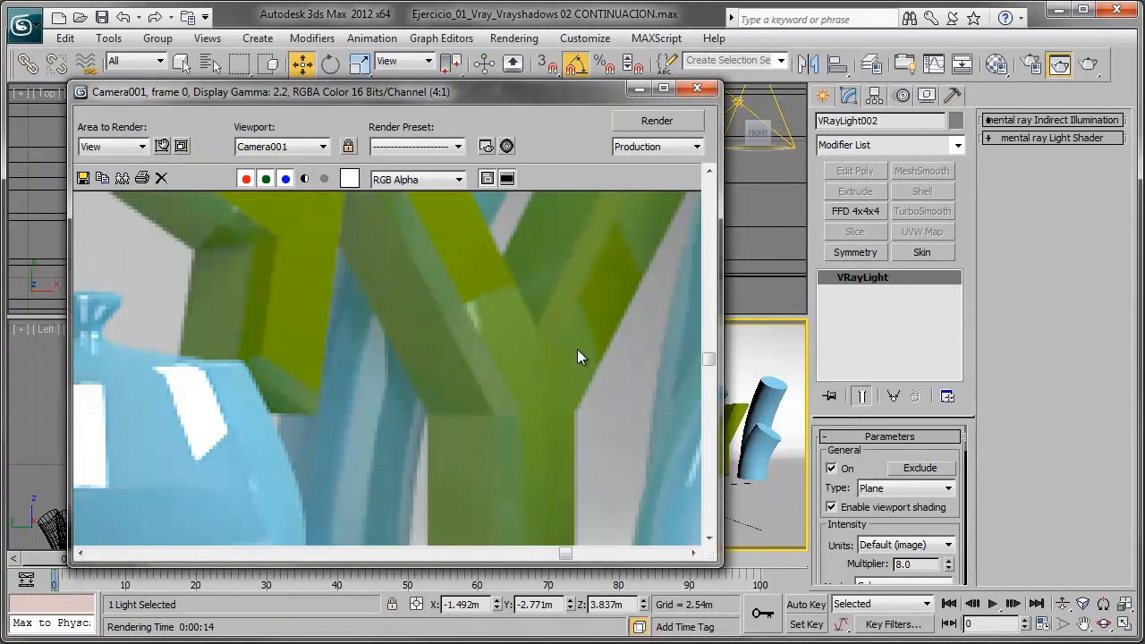
middle_drag(544, 311, 520, 399)
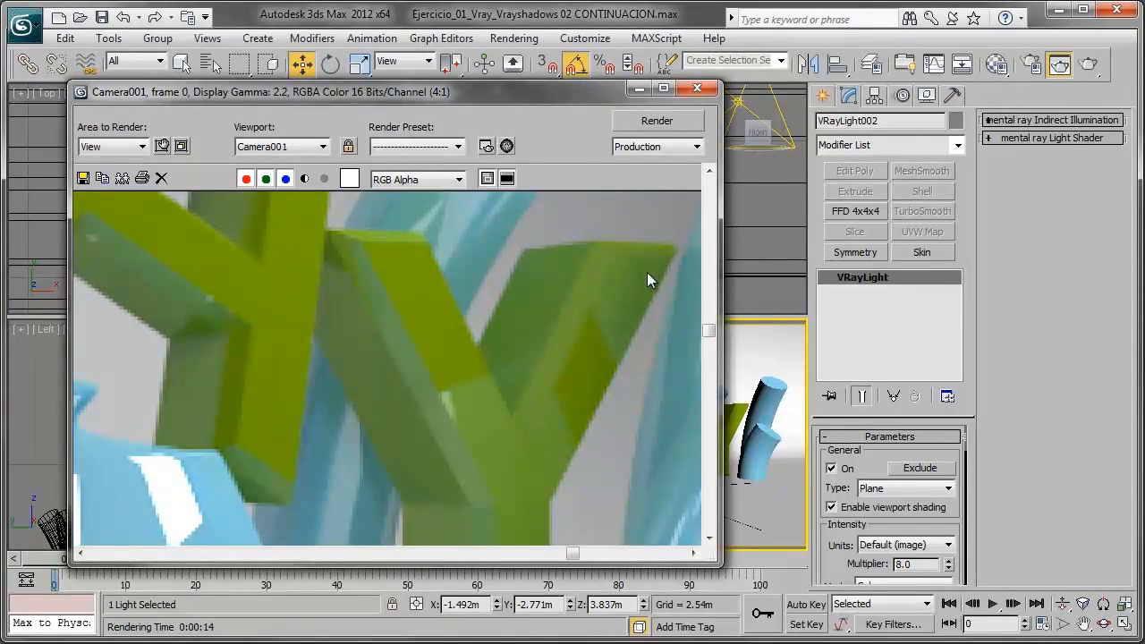
scroll(351, 358, down, 2)
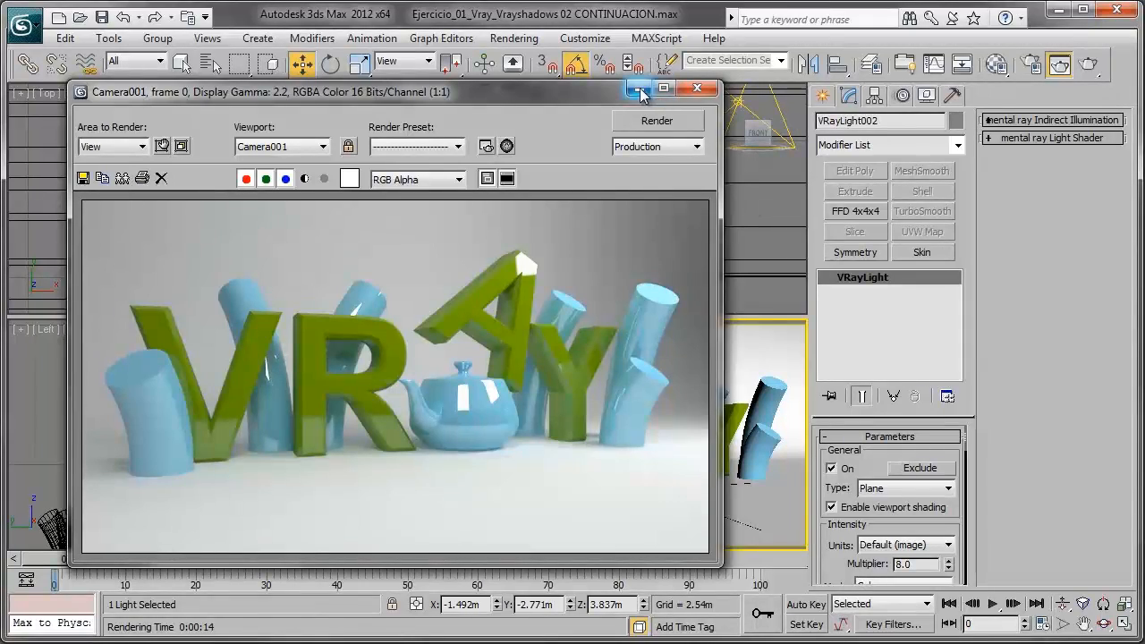
click(697, 88)
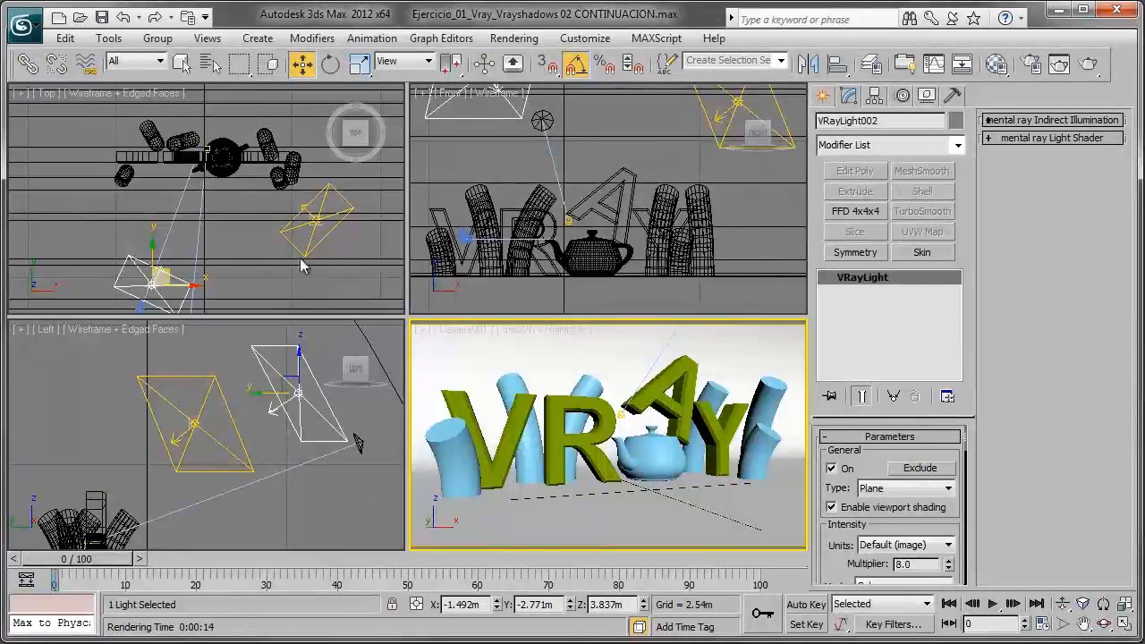
- Try 30 sampling subdivisions on the selected VRay light and return the value to 8
drag(841, 565, 836, 491)
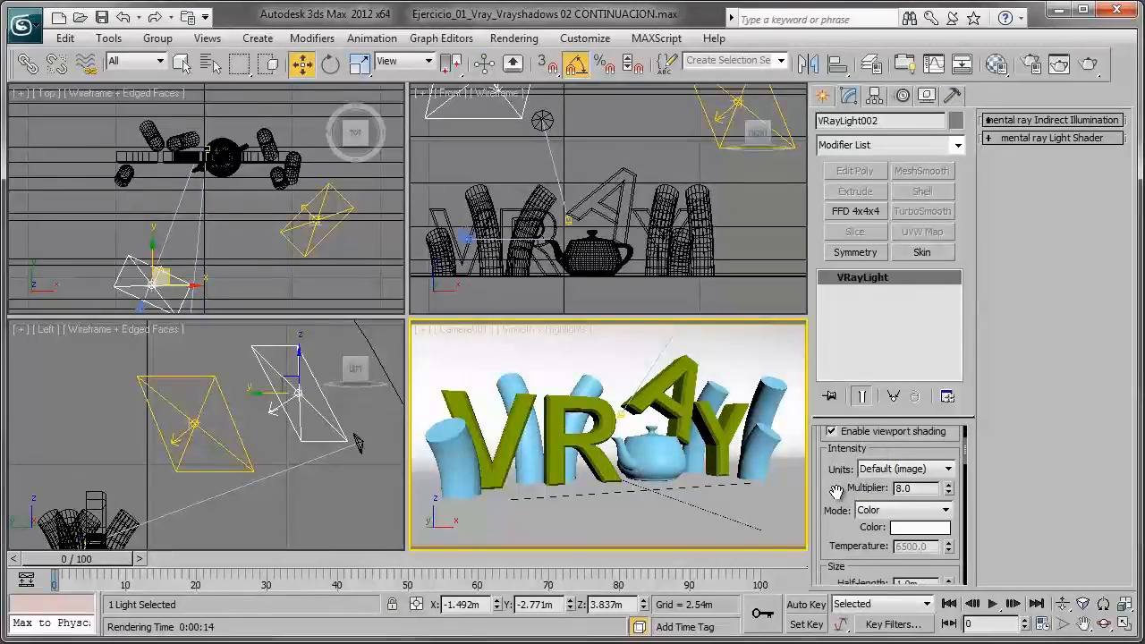
scroll(833, 543, down, 6)
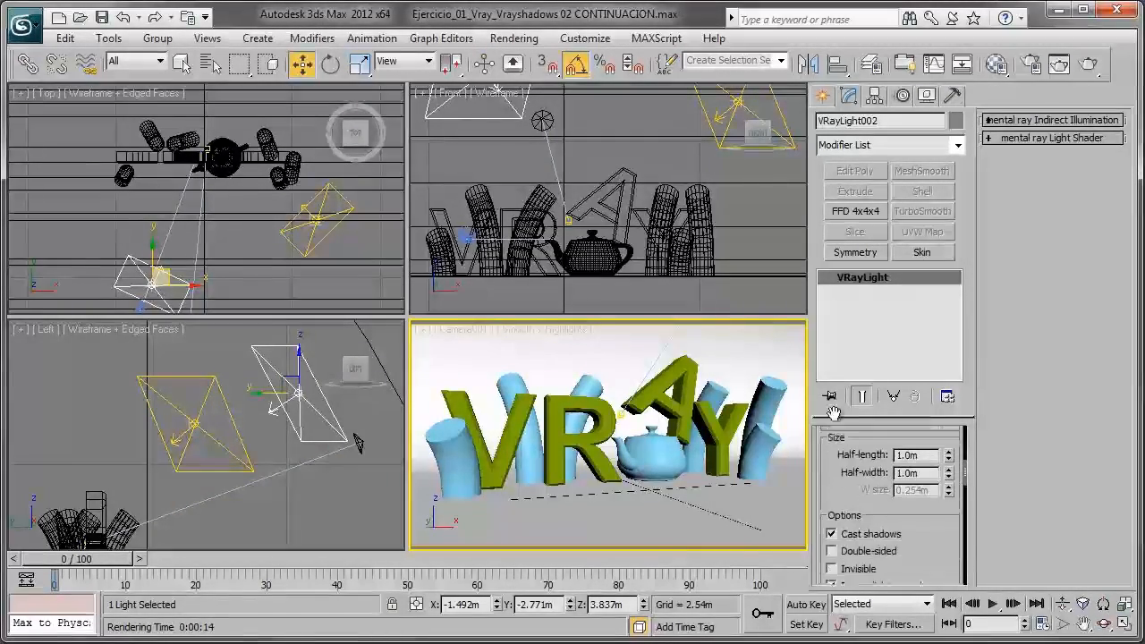
scroll(921, 568, down, 5)
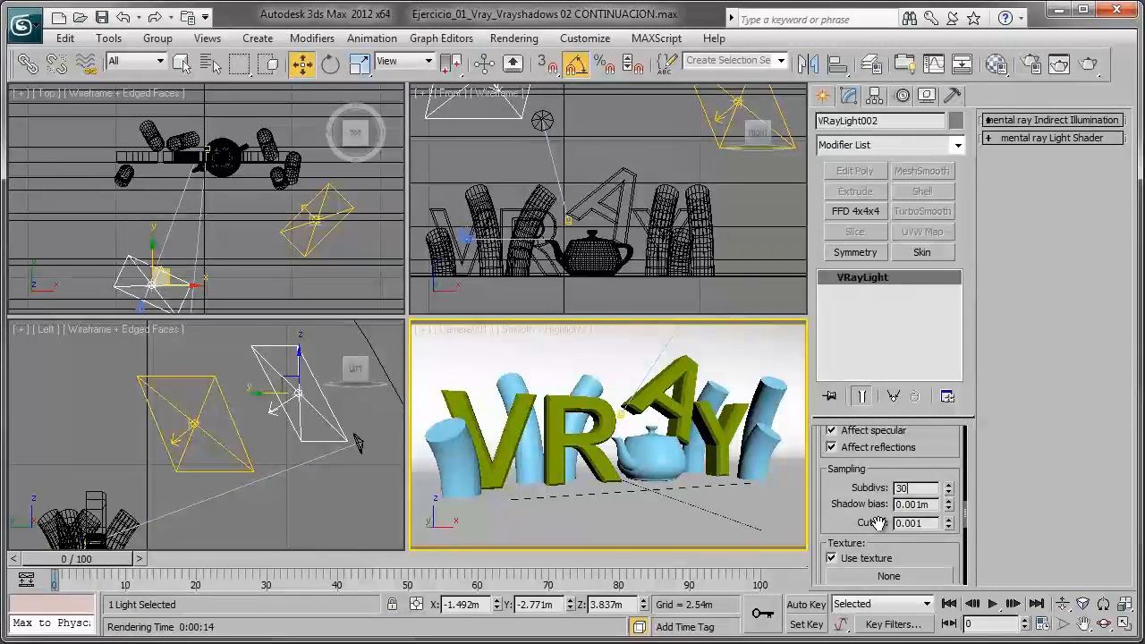
key(BackSpace)
- Create a third VRay plane light in front of the teapot at about X 0.16 m, Y -0.39 m, and raise it to about Z 1.20 m
scroll(214, 237, up, 4)
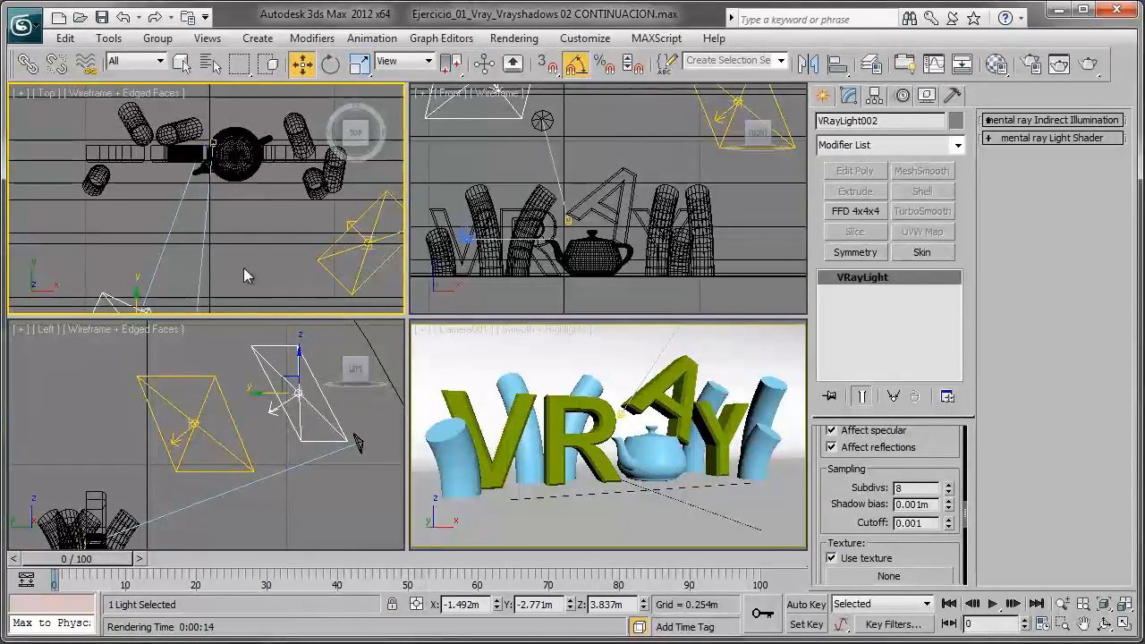
middle_drag(255, 260, 241, 249)
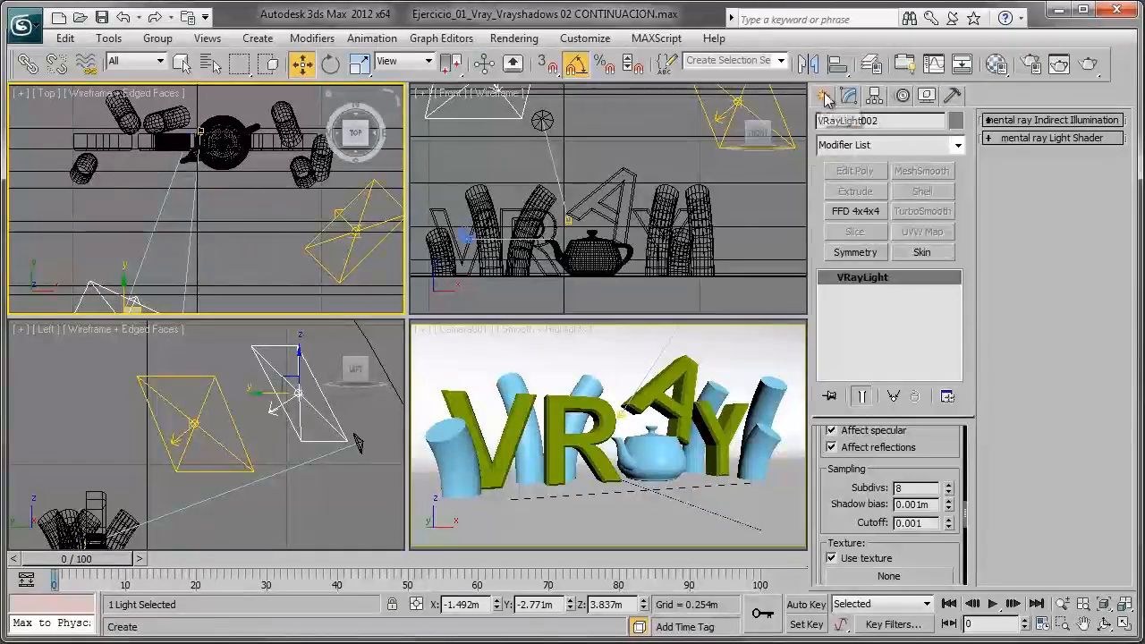
click(823, 96)
click(873, 213)
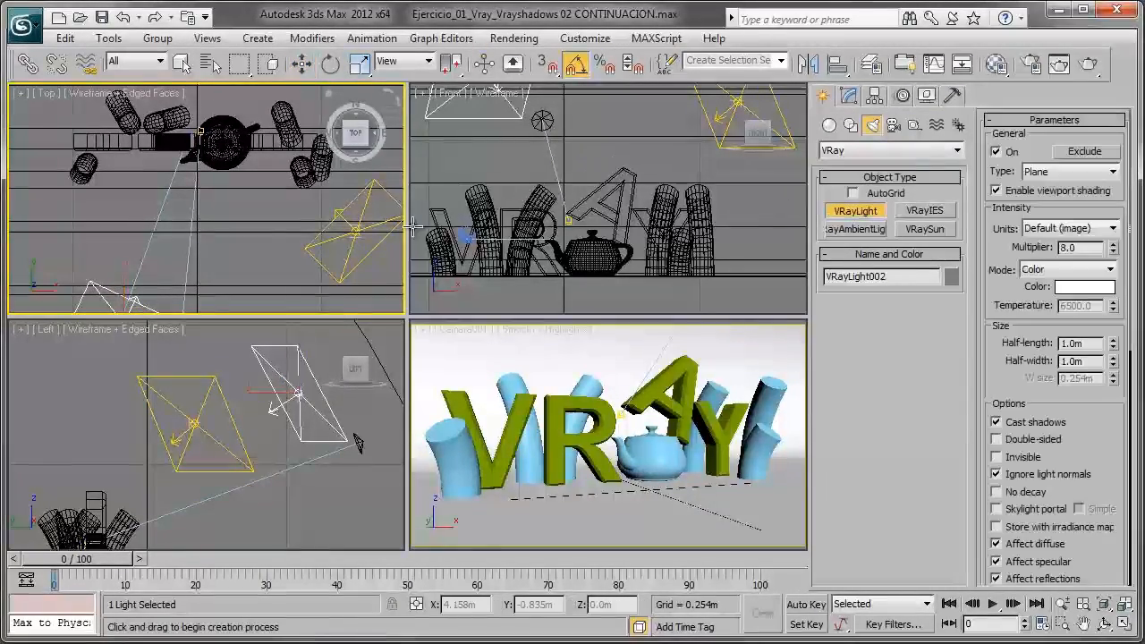
mouse_move(221, 208)
mouse_down()
mouse_move(279, 261)
mouse_move(242, 198)
mouse_move(219, 195)
mouse_up()
right_click(278, 259)
middle_drag(221, 497, 225, 418)
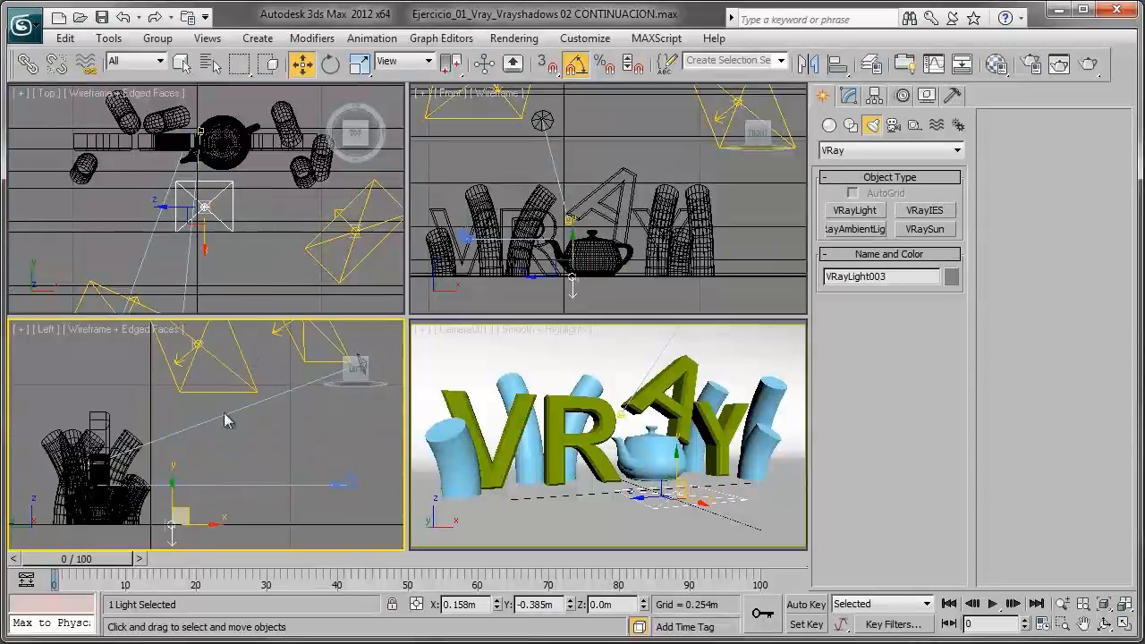
drag(171, 503, 167, 438)
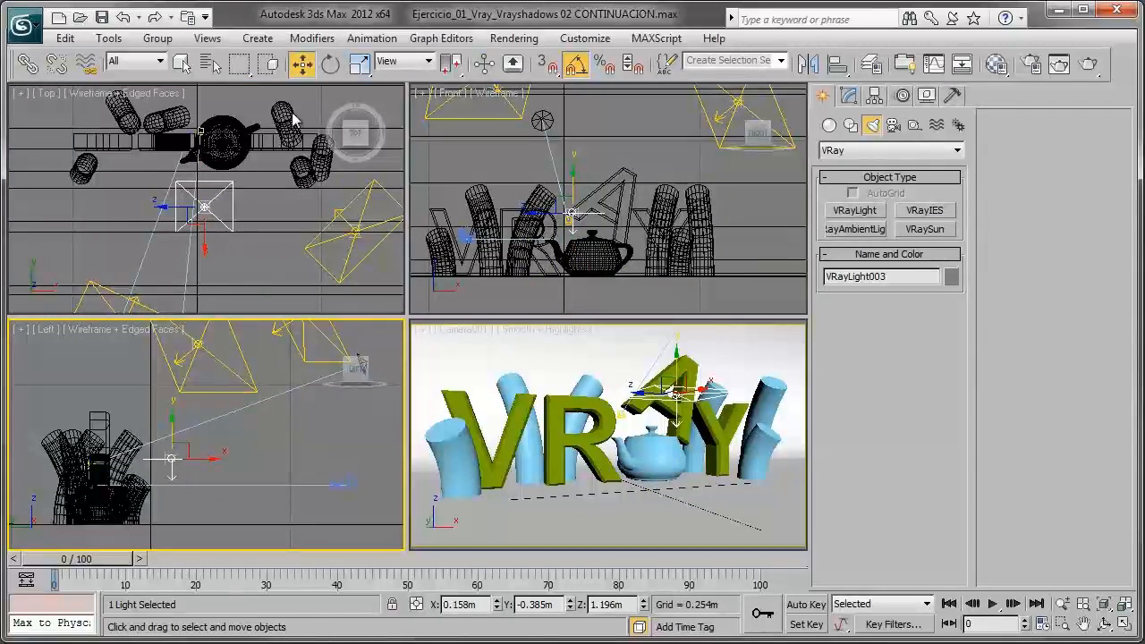
- Tilt the third VRay light 35 degrees towards the letters and move it to about Y -0.76 m, Z 1.12 m
click(330, 63)
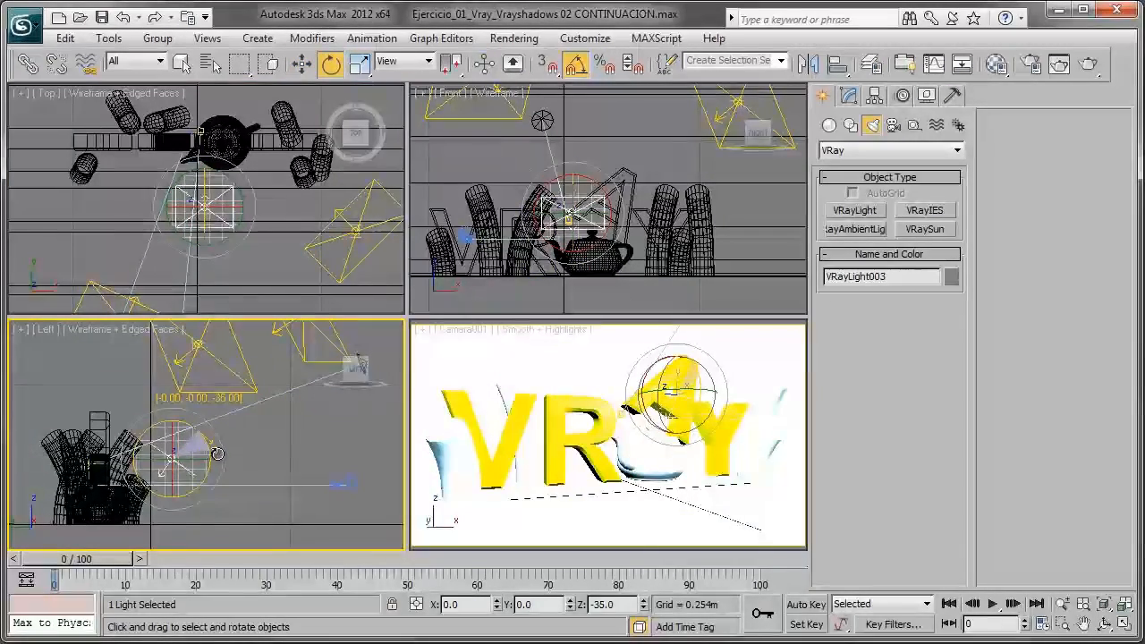
click(301, 65)
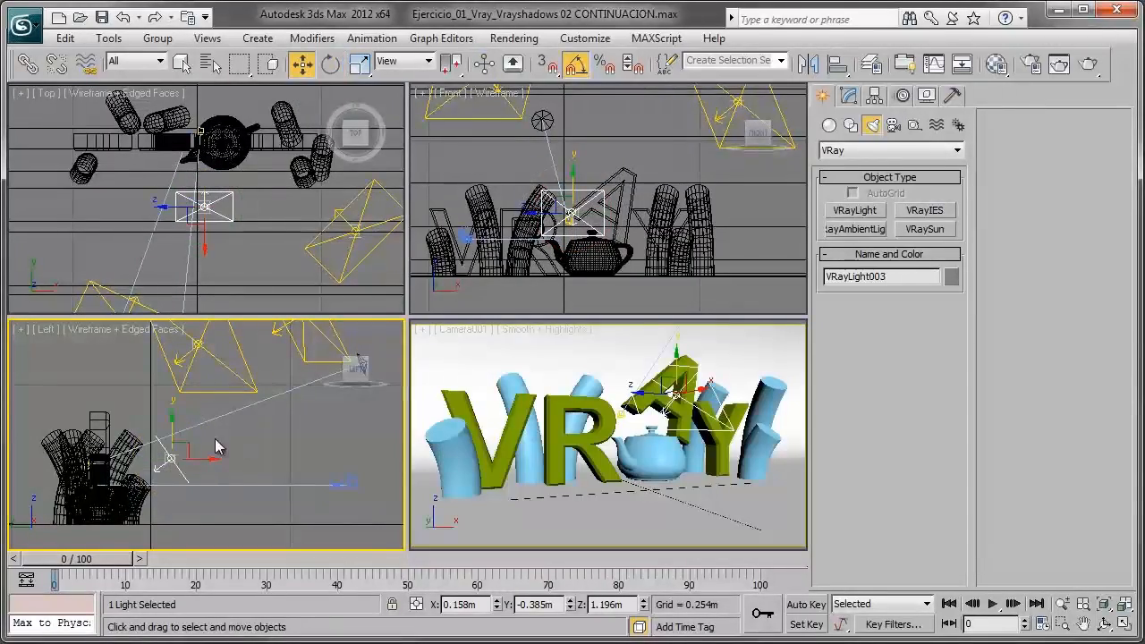
drag(185, 447, 205, 452)
- Turn the third light about the vertical axis to 75 degrees and move it to about X 1.24 m, Y -0.08 m, right of the teapot
click(330, 64)
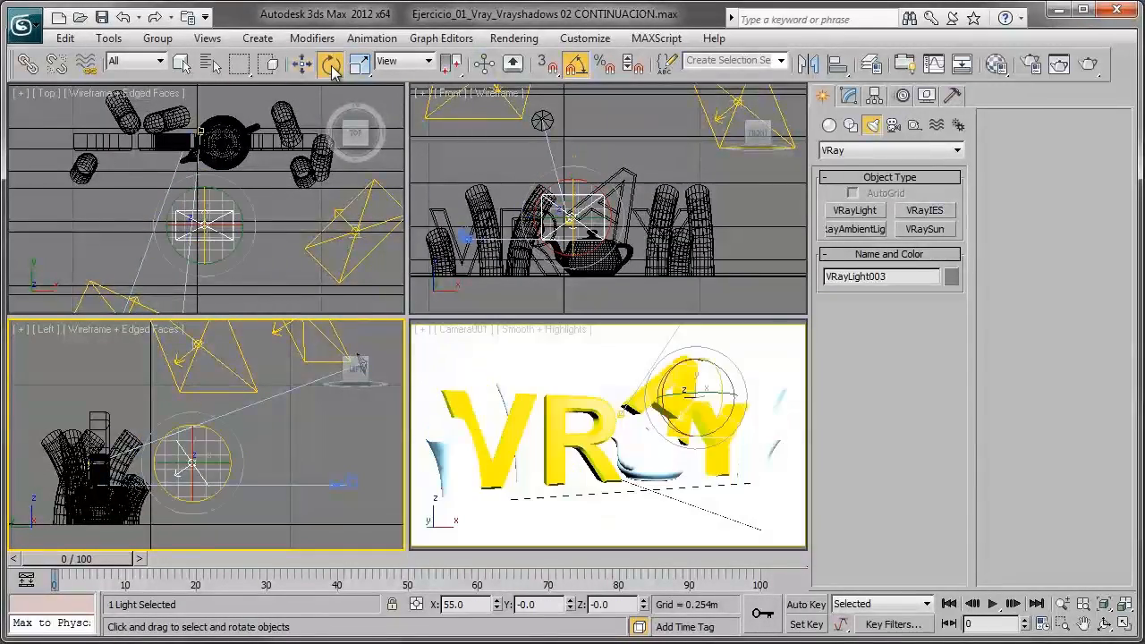
click(227, 197)
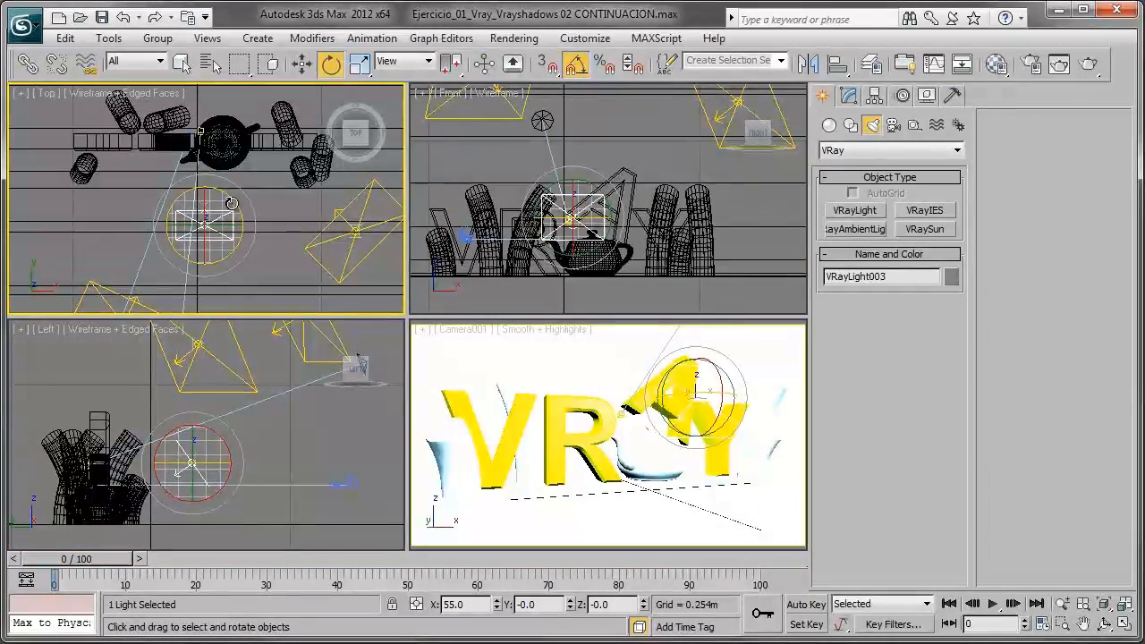
click(302, 64)
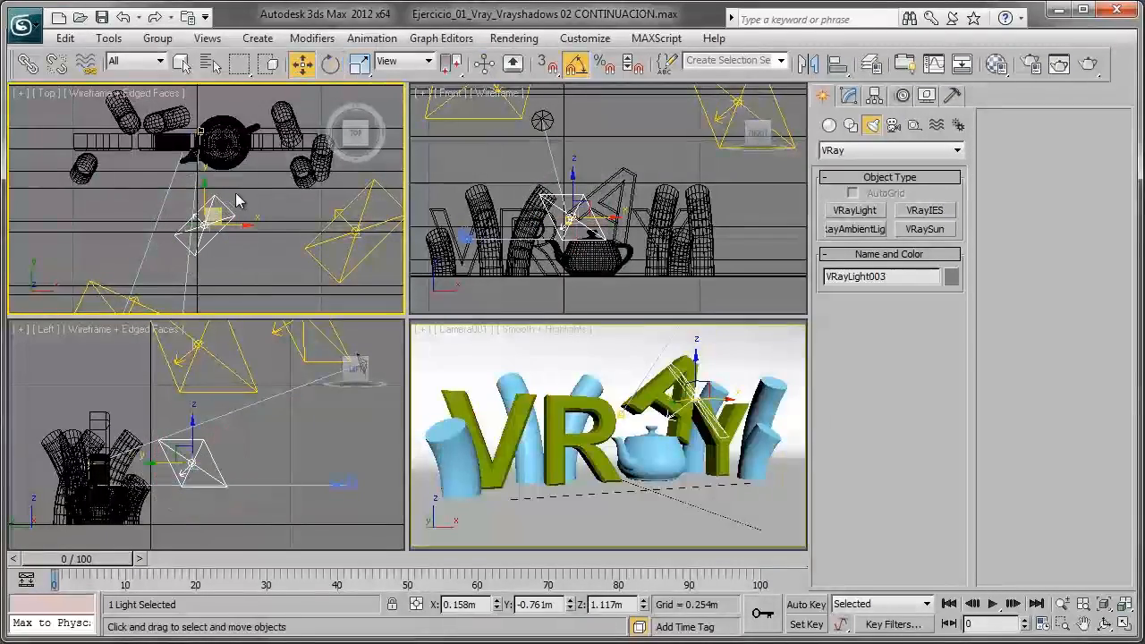
drag(218, 210, 271, 179)
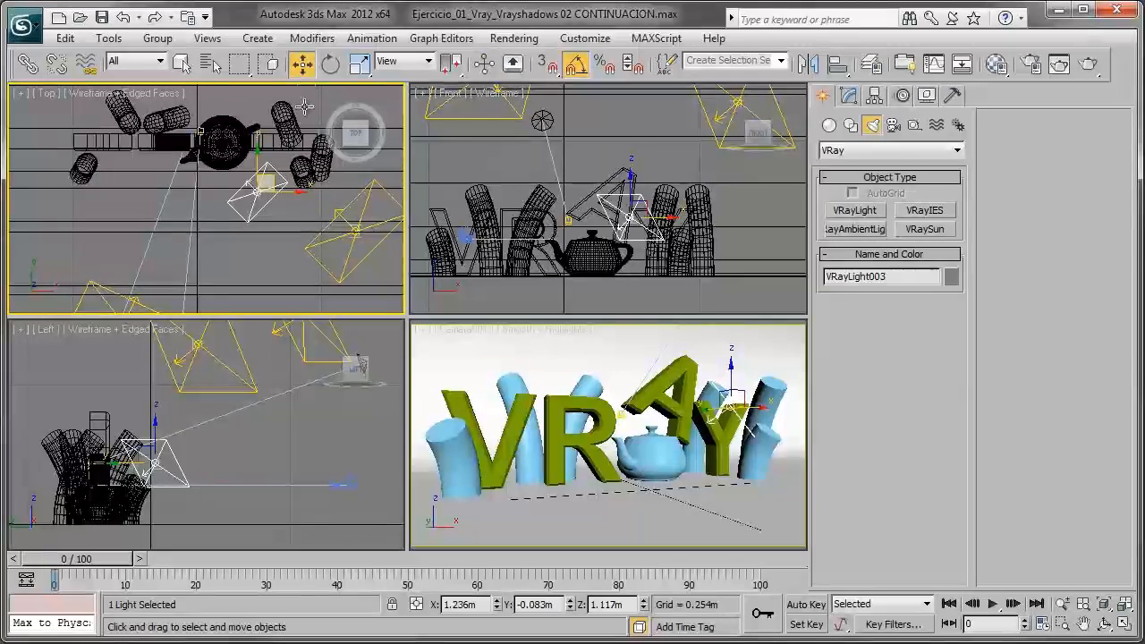
click(330, 64)
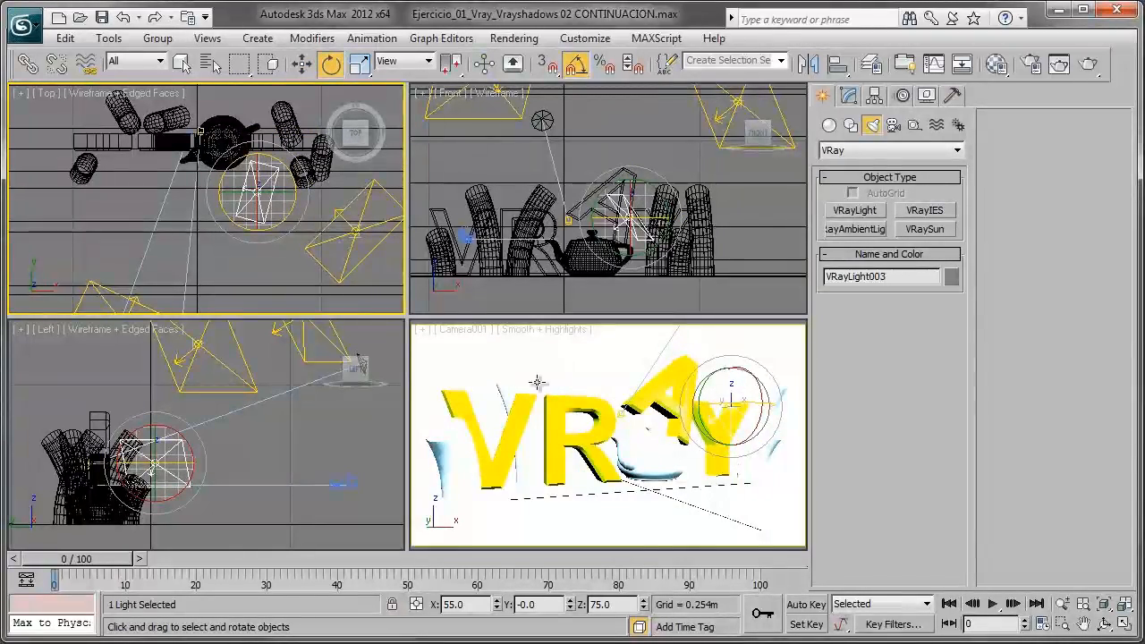
- Set the Camera001 viewport to illuminate with scene lights
right_click(534, 345)
click(540, 335)
mouse_move(600, 455)
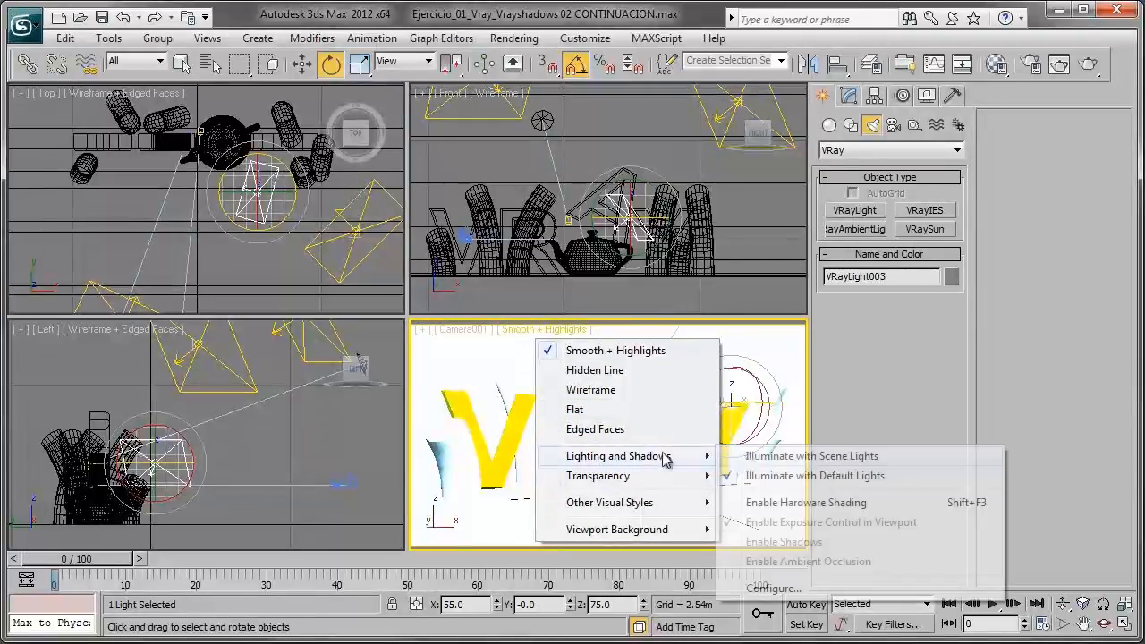
click(810, 455)
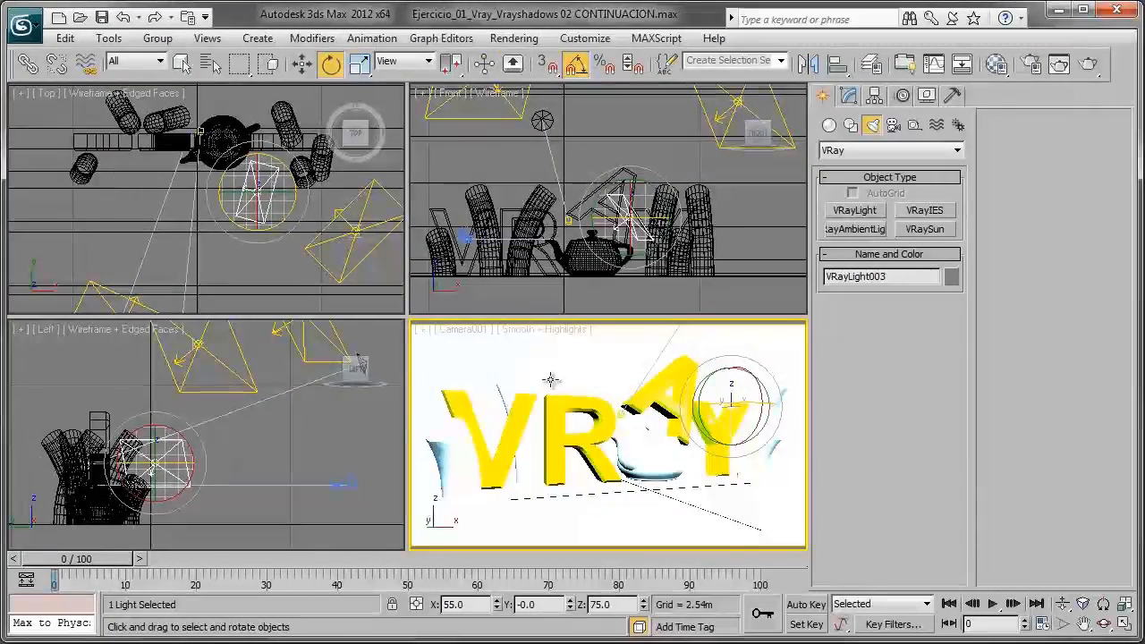
- Set the third light's multiplier to 3.0, render the Camera001 view, and minimize the rendered frame
click(301, 63)
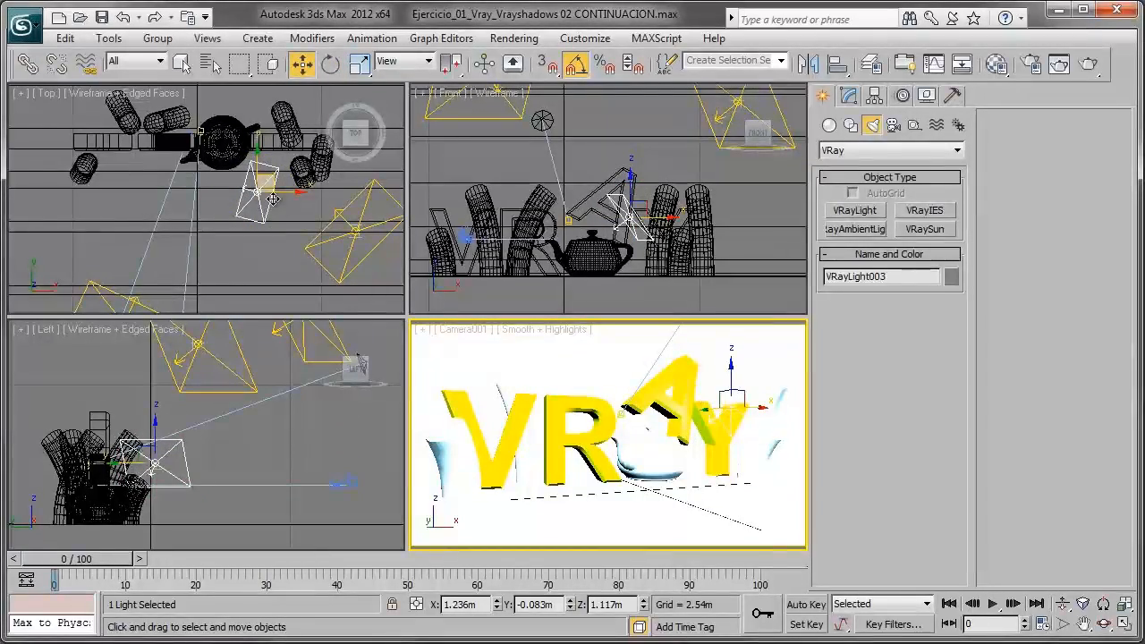
click(848, 95)
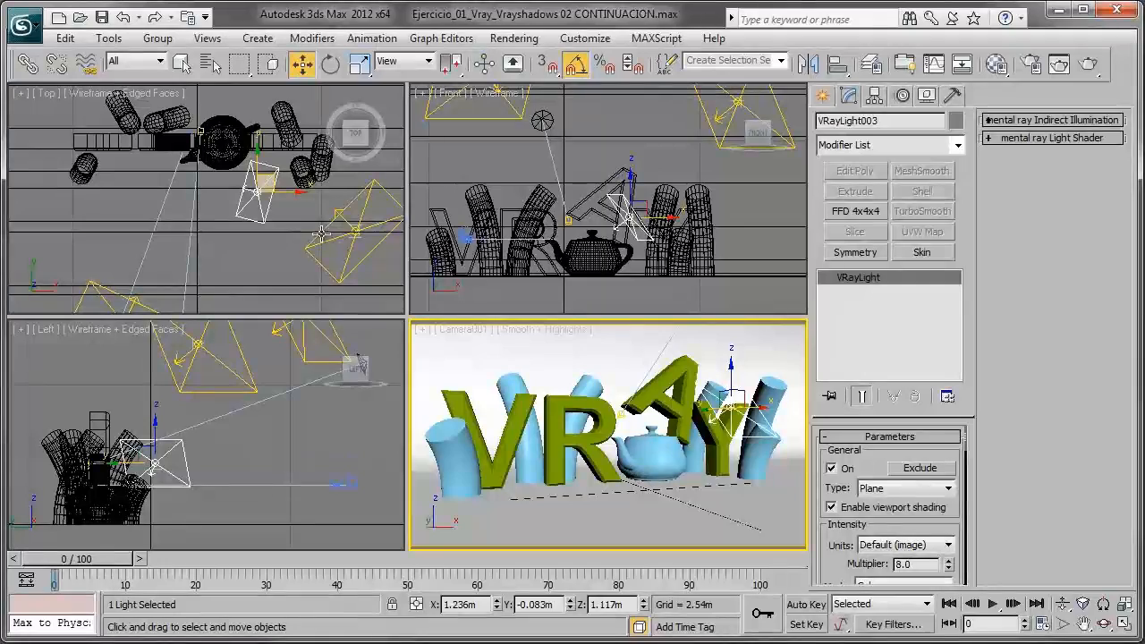
double_click(920, 563)
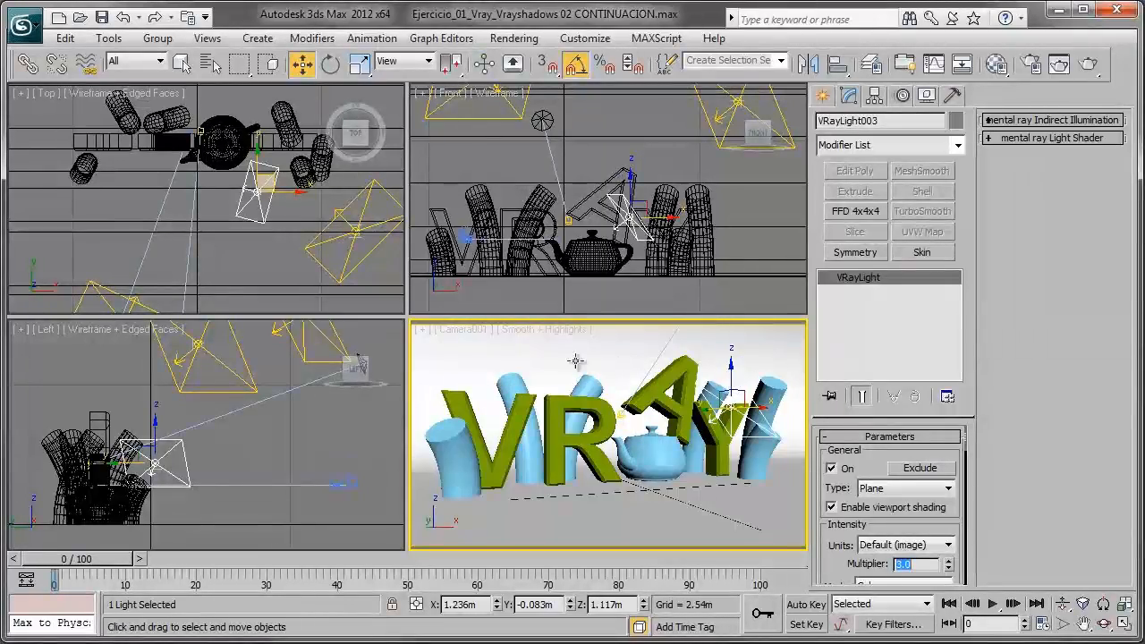
key(shift+q)
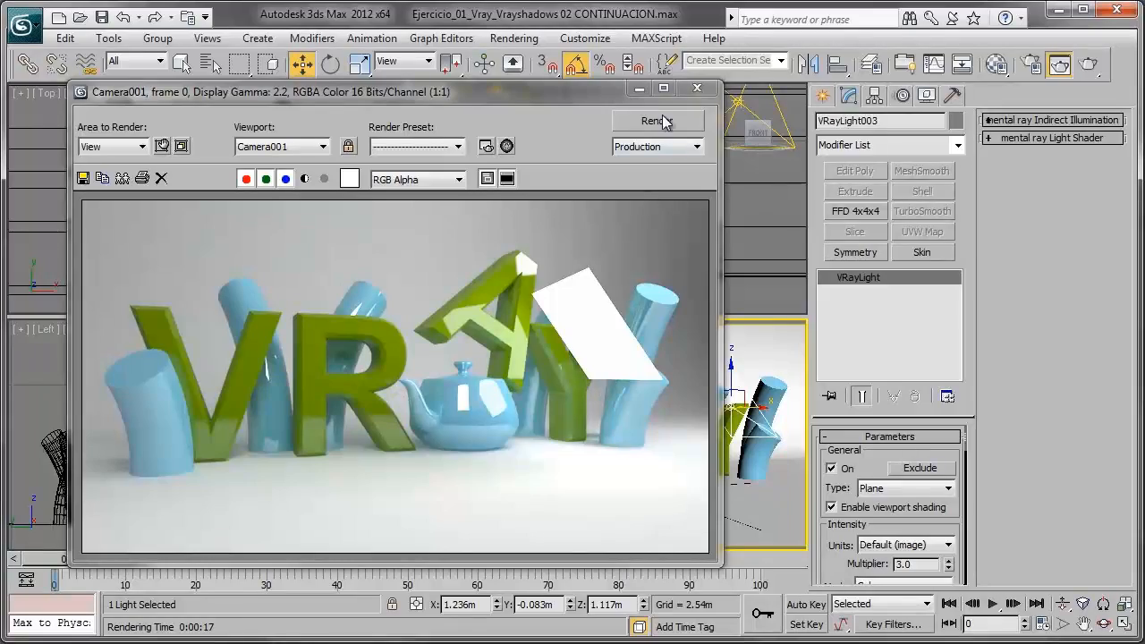
click(638, 88)
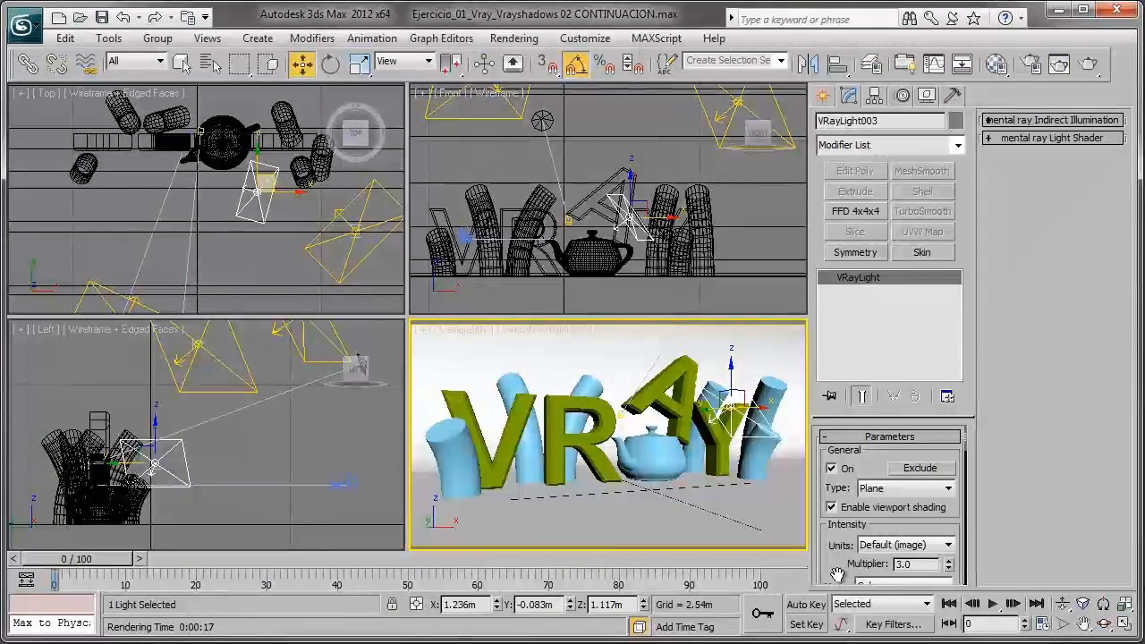
- Inspect the third light's intensity, size and colour settings, keeping its colour white
drag(838, 575, 832, 498)
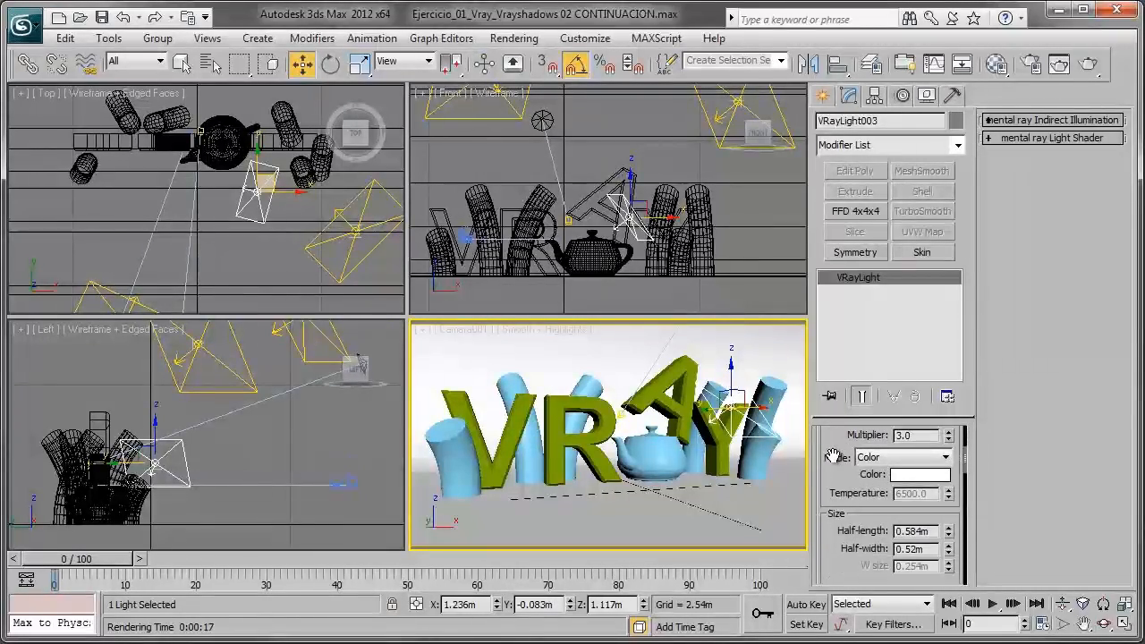
drag(833, 456, 832, 430)
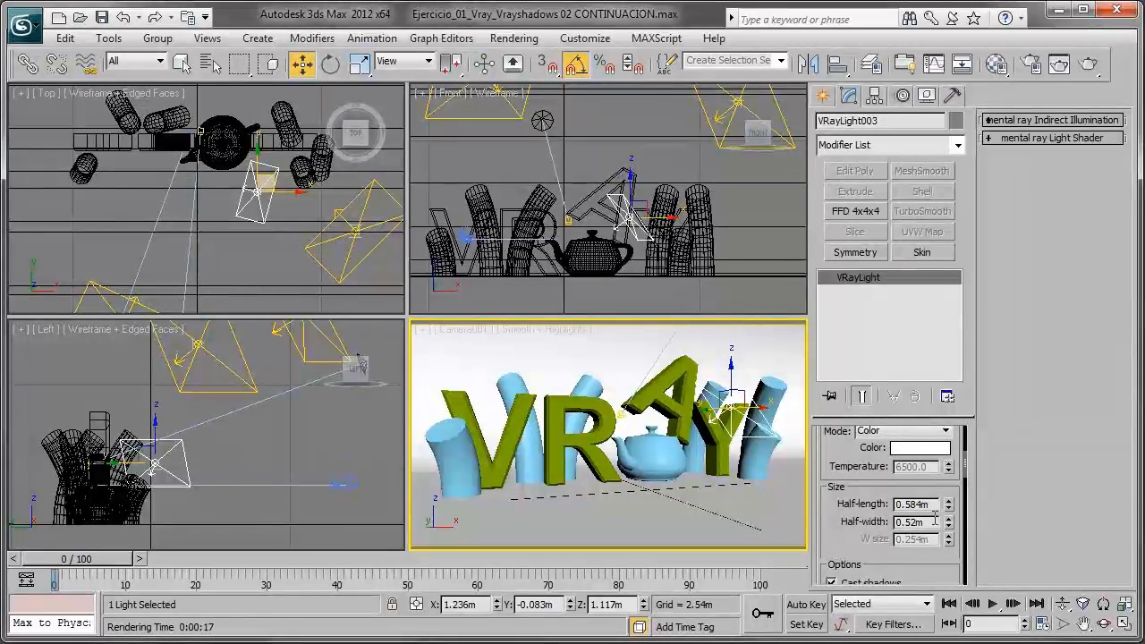
scroll(931, 519, up, 4)
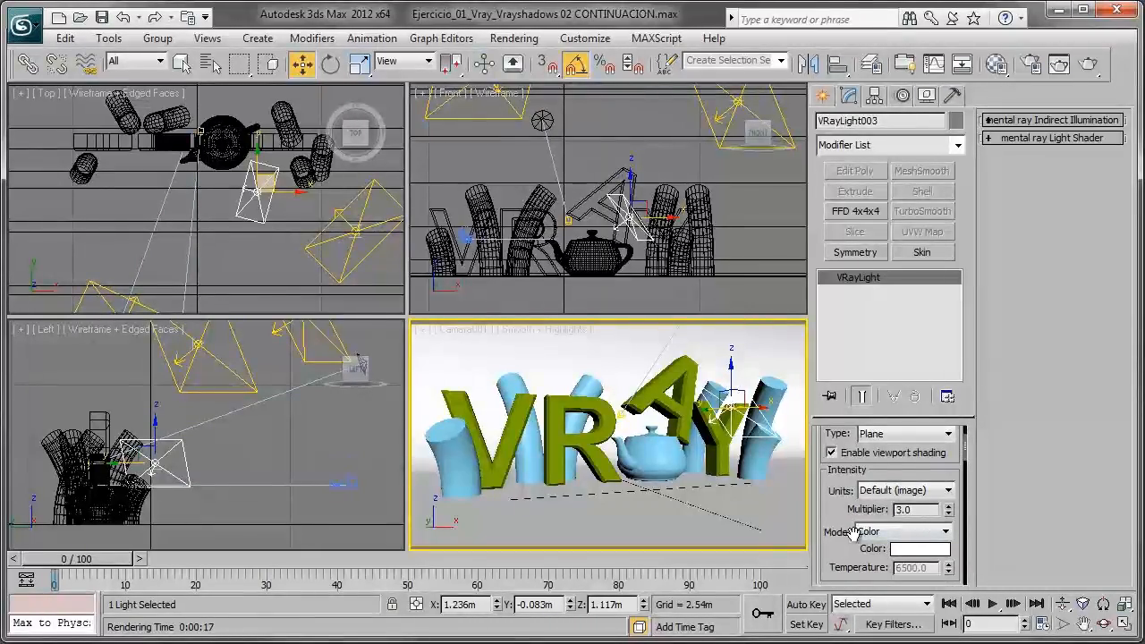
scroll(853, 531, down, 2)
click(903, 494)
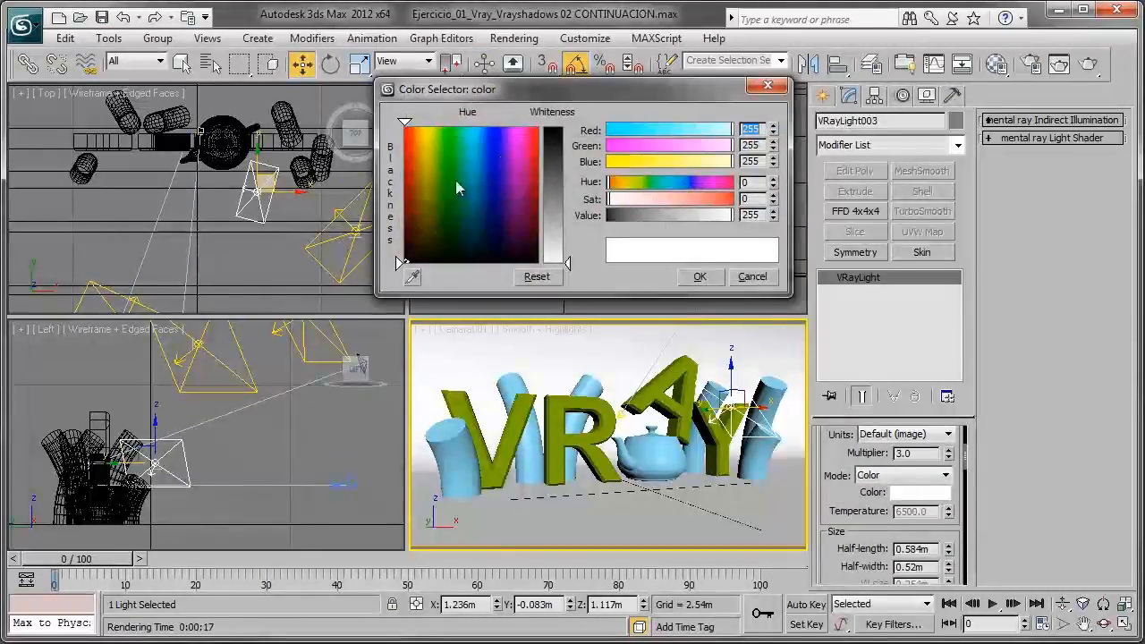
click(699, 276)
- Try the Luminous power (lm) and Radiant power (W) intensity units on the third light and return to Default (image)
mouse_move(847, 541)
mouse_down()
mouse_move(854, 448)
mouse_move(863, 531)
mouse_move(836, 569)
mouse_move(841, 559)
mouse_up()
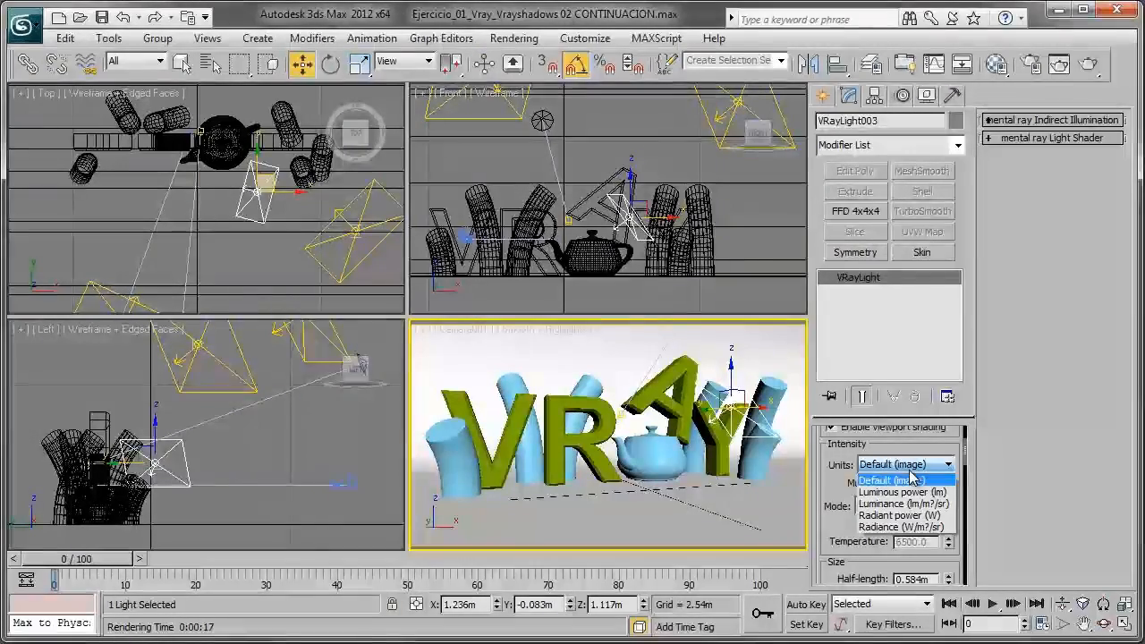
click(906, 492)
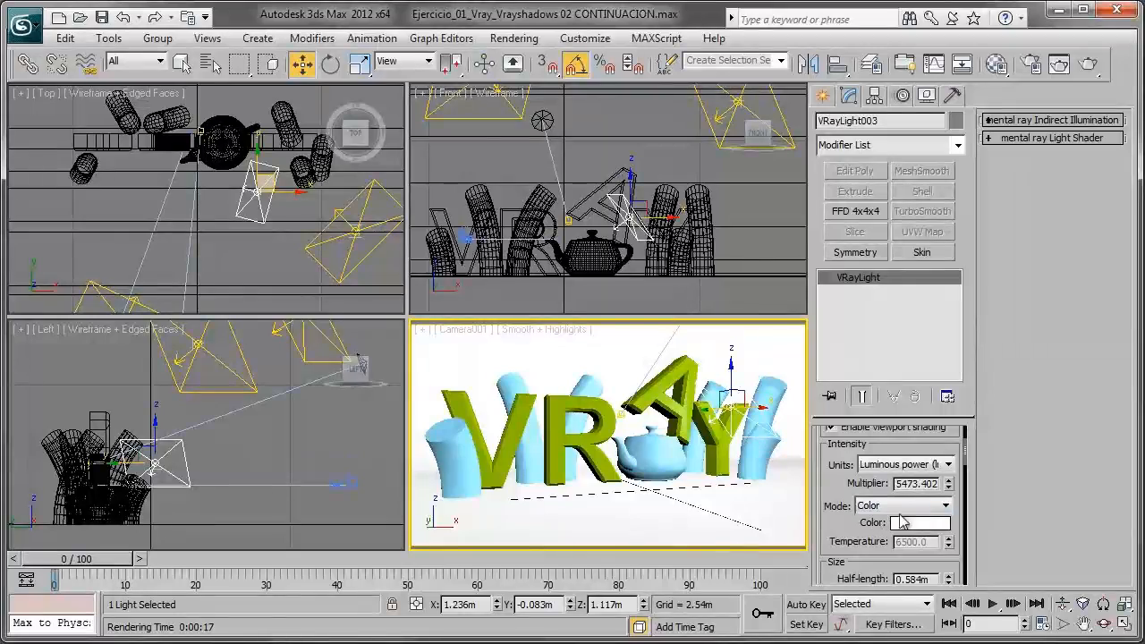
double_click(915, 483)
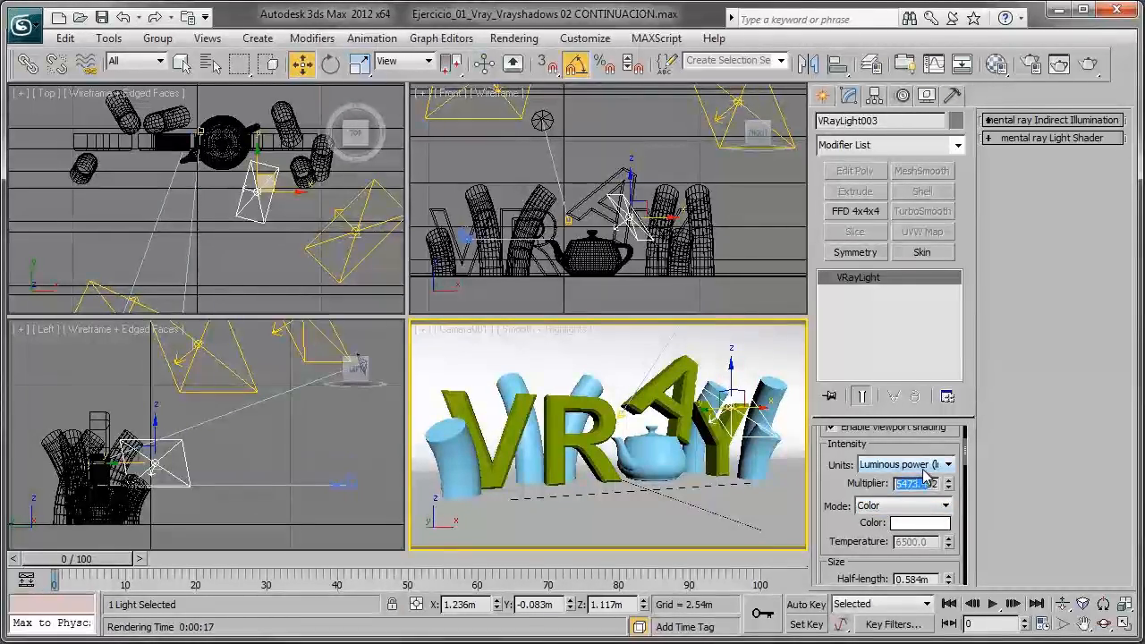
click(911, 515)
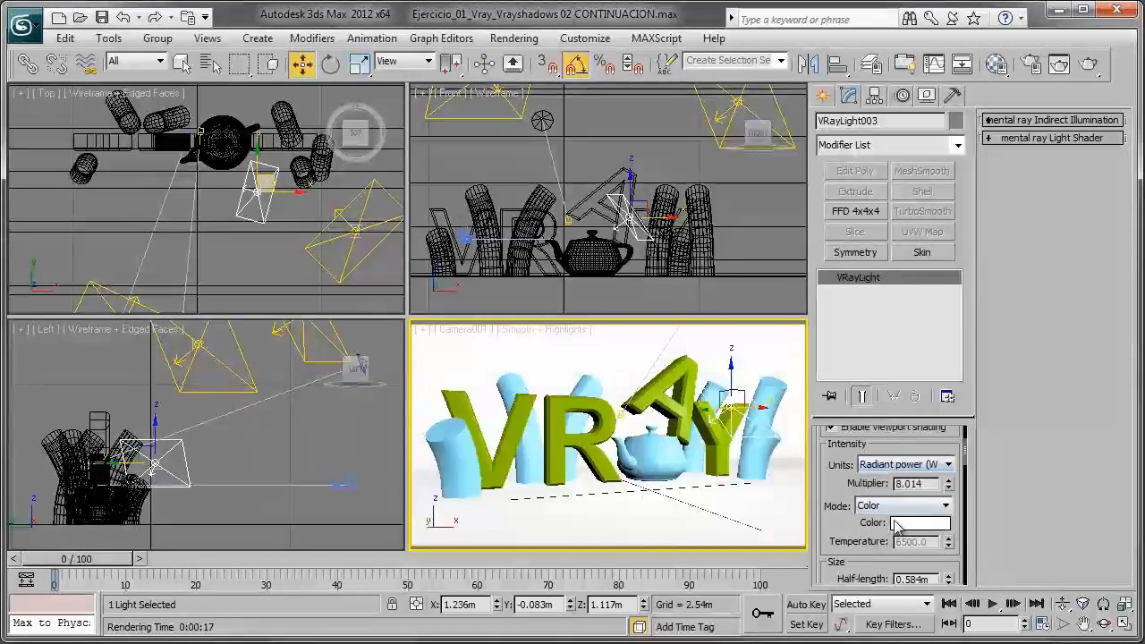
click(903, 464)
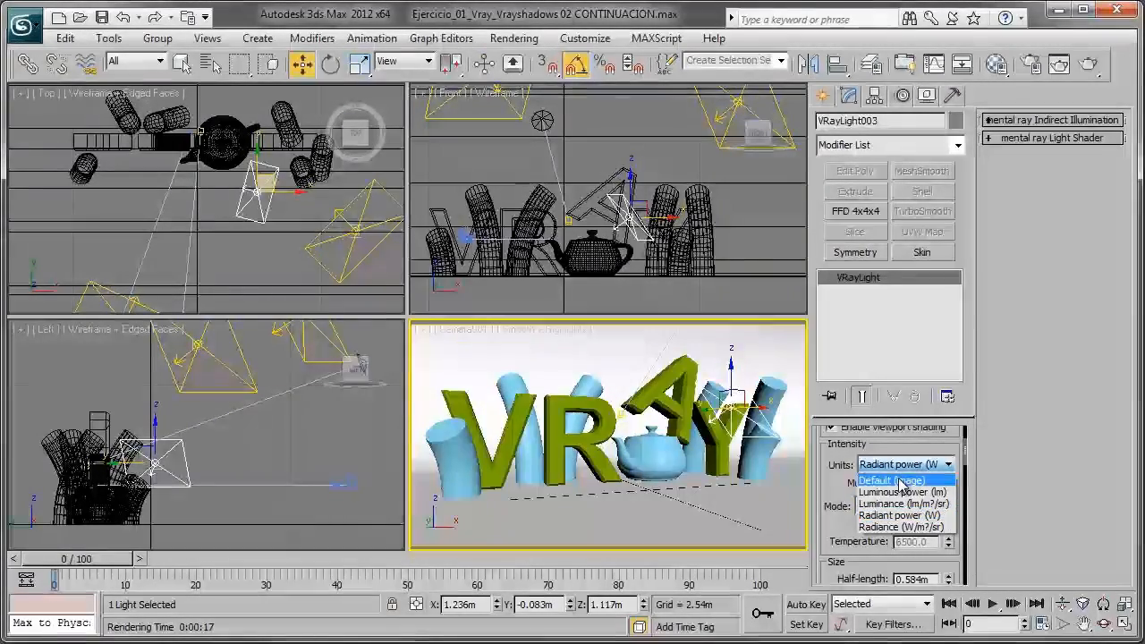
click(876, 475)
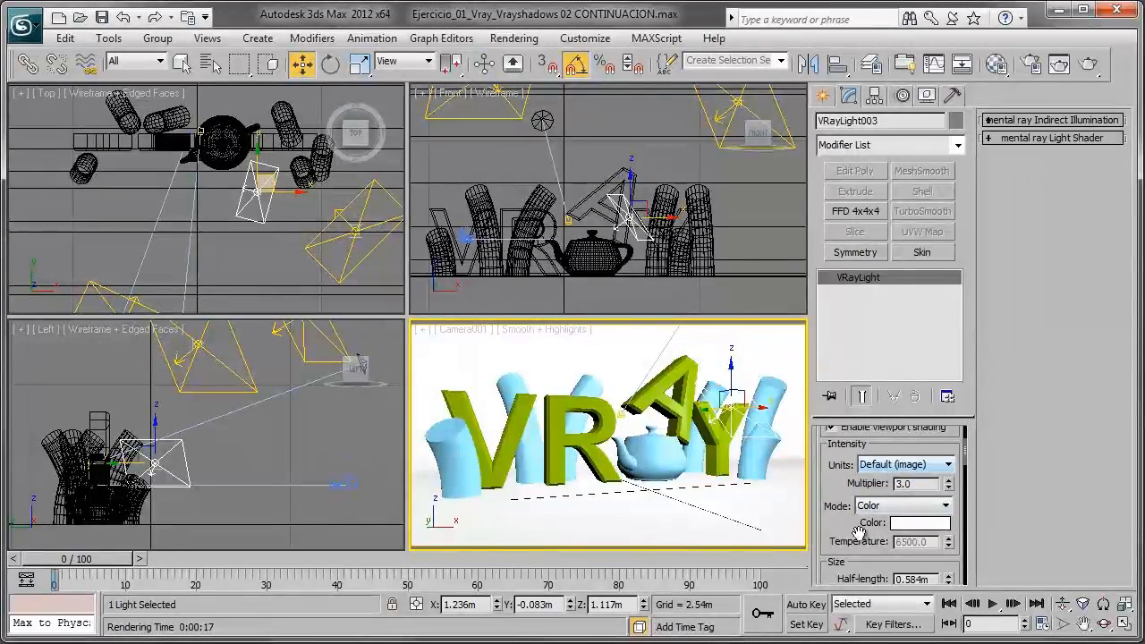
- Review the third light's size fields and its options, from Cast shadows to Affect specular
drag(859, 534, 862, 484)
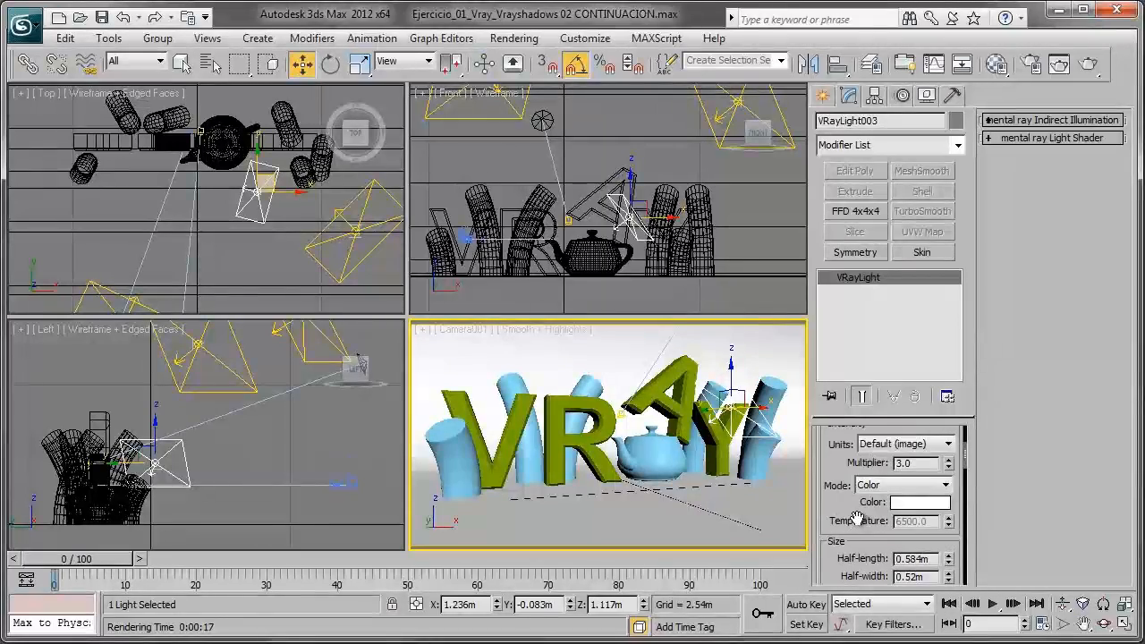
scroll(863, 517, down, 2)
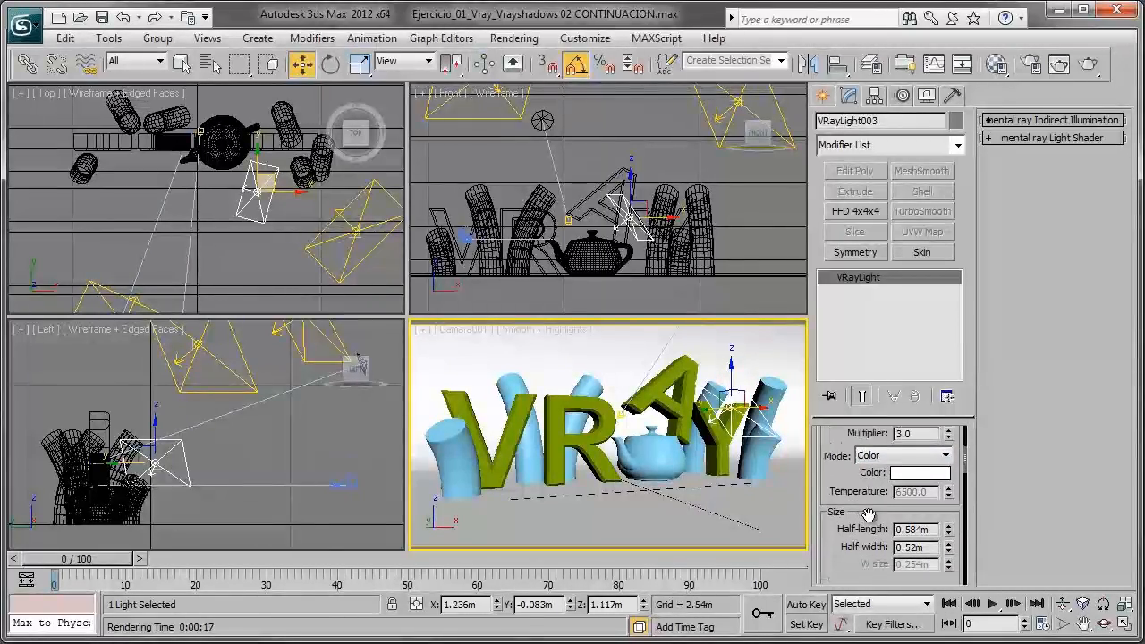
drag(886, 451, 886, 405)
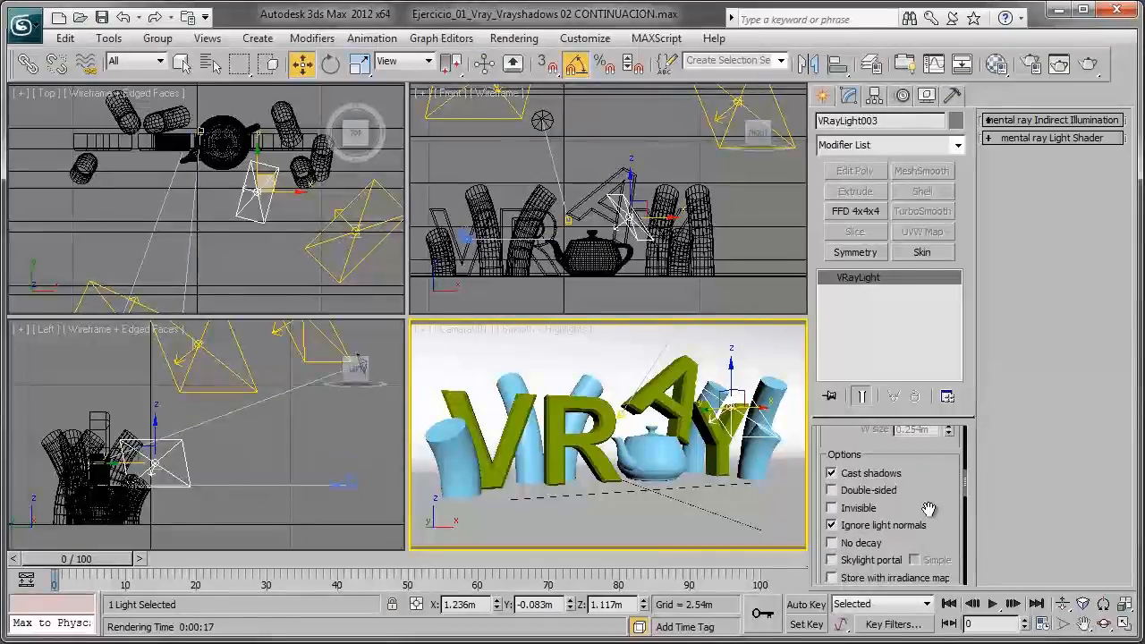
drag(927, 488, 928, 473)
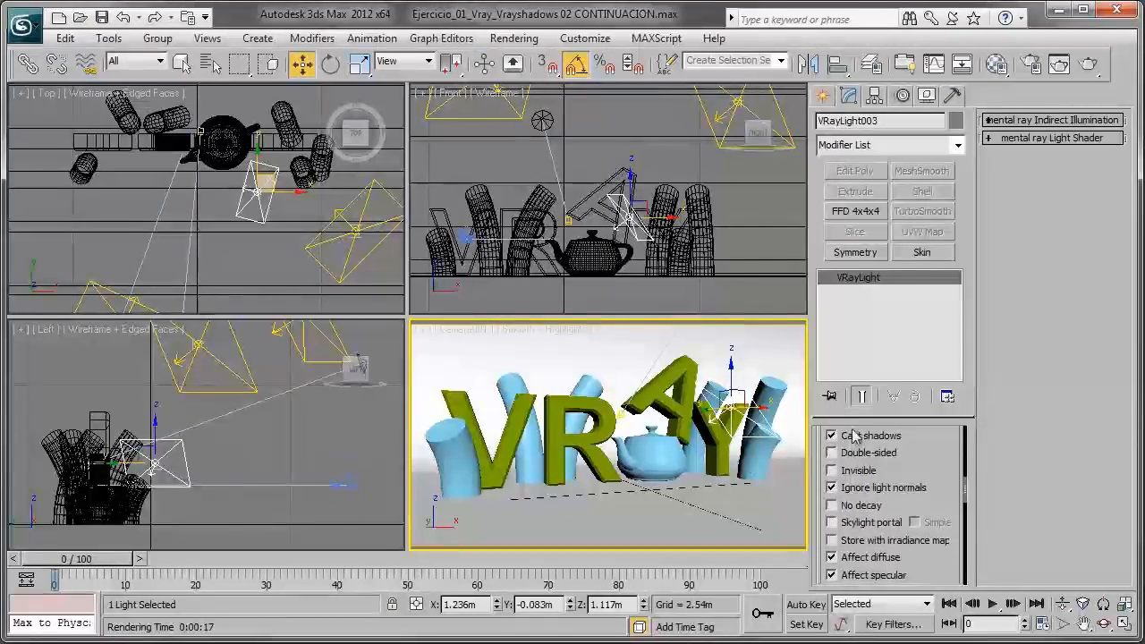
- Turn off the instanced pair of VRay lights and reselect the third light beside the teapot
click(353, 268)
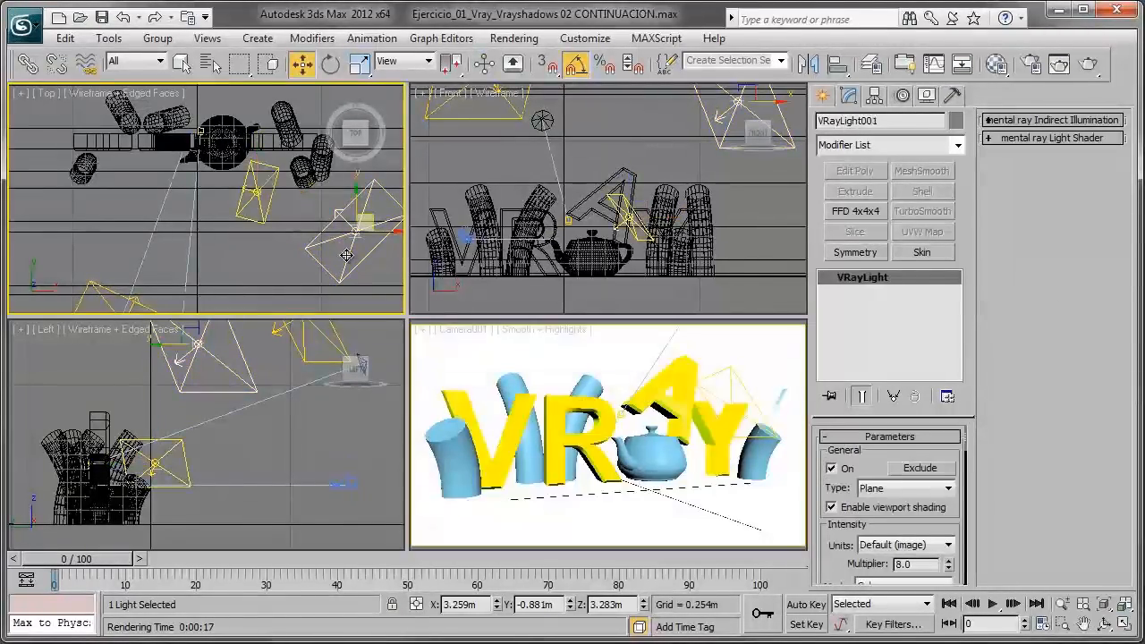
click(835, 471)
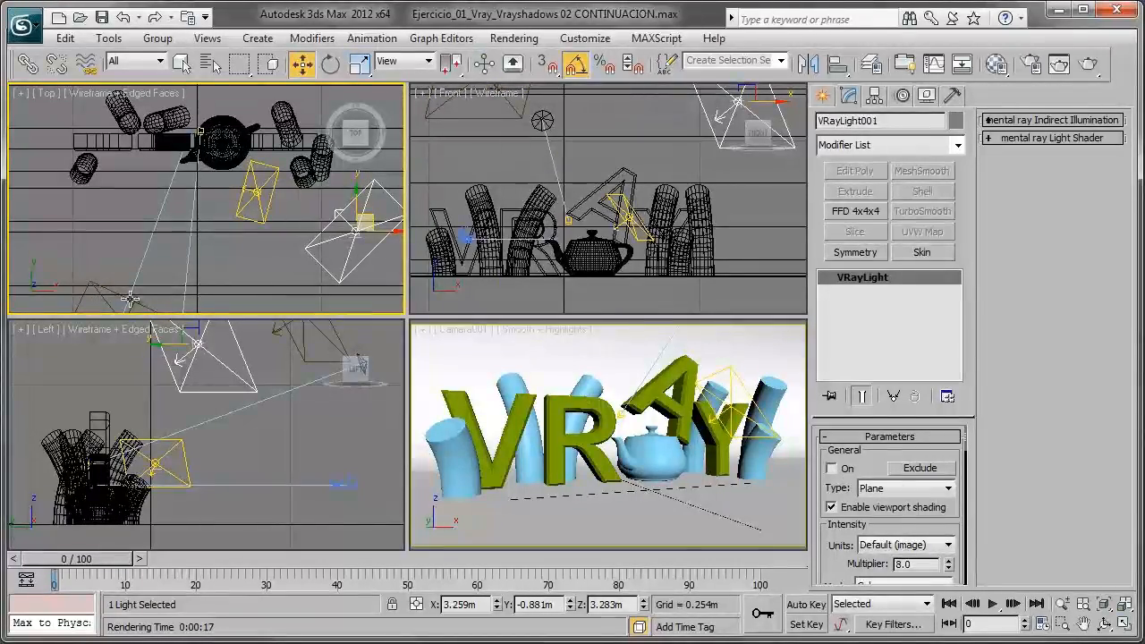
click(269, 238)
click(260, 206)
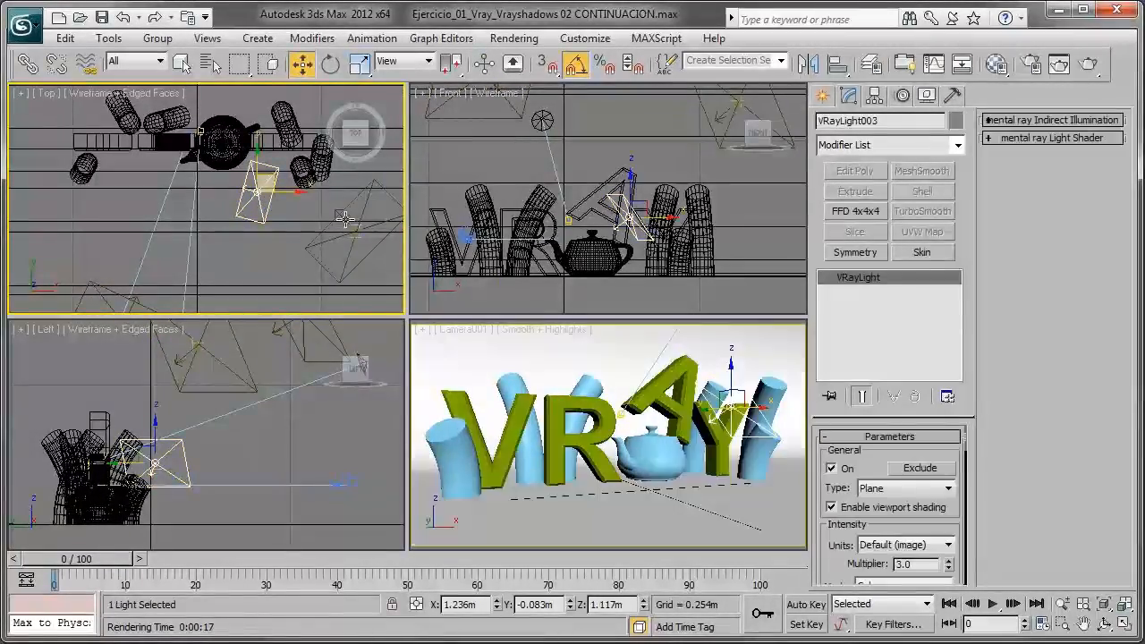
- Render the Camera001 view with only the third light on and examine the letters V and R close up
click(677, 411)
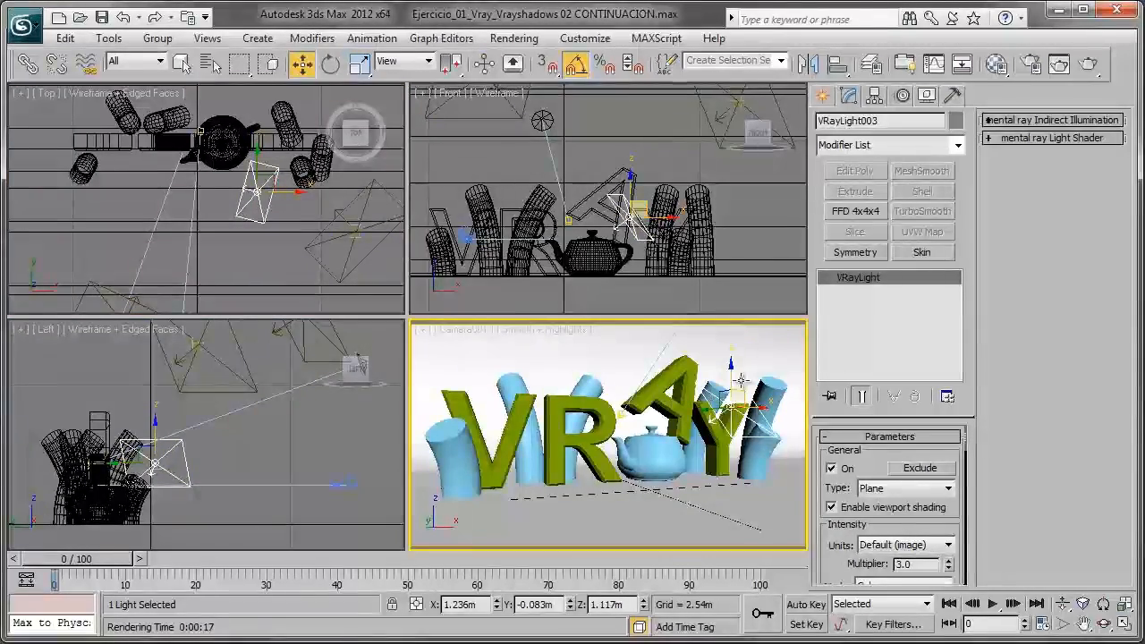
click(1088, 66)
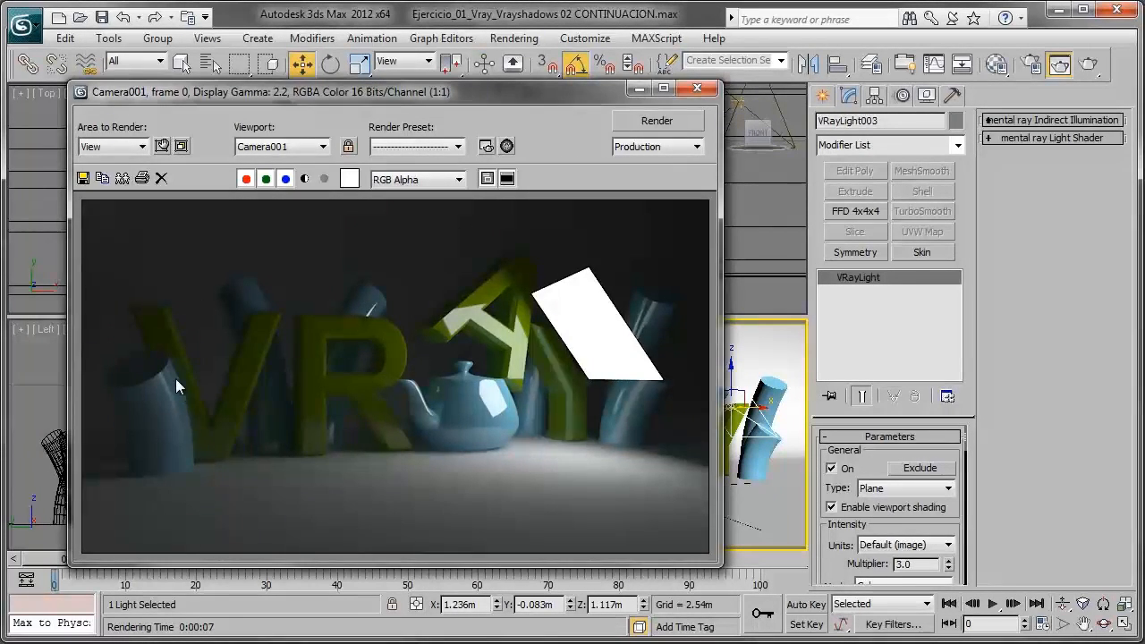
scroll(173, 375, up, 1)
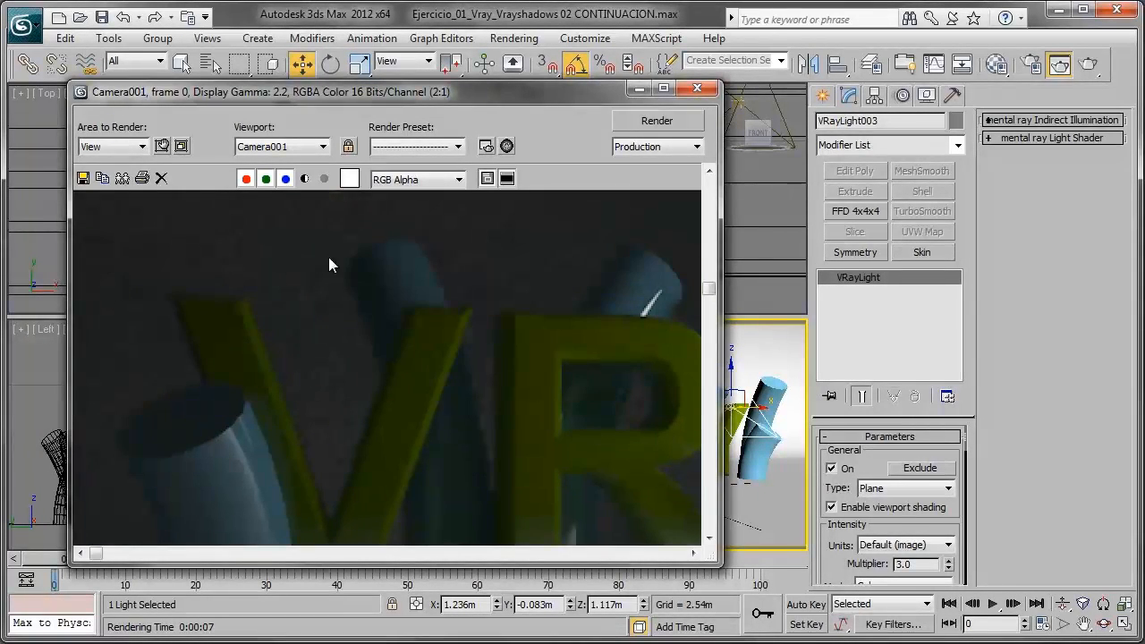
scroll(355, 331, down, 1)
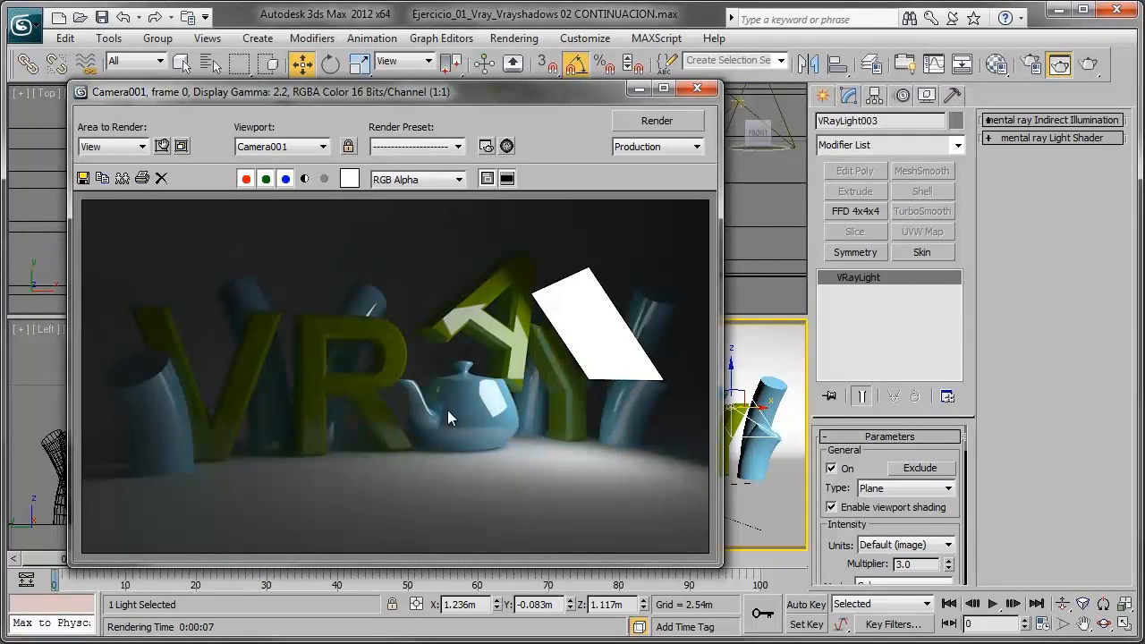
- Examine the teapot close up in the render and turn off Cast shadows for the third light
scroll(407, 456, up, 2)
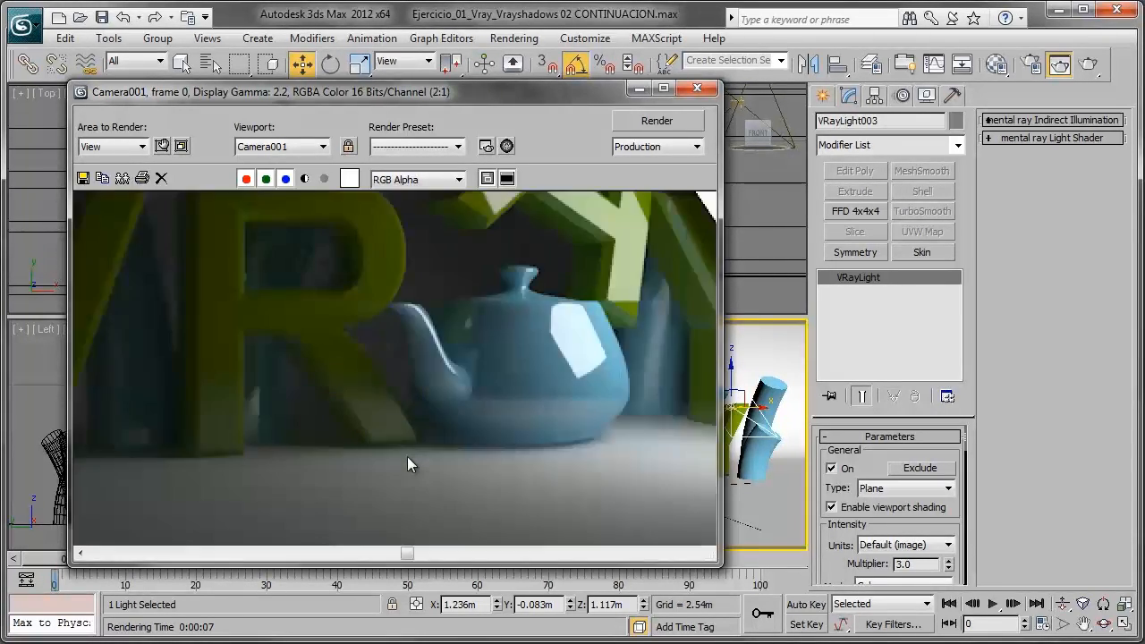
scroll(481, 452, down, 2)
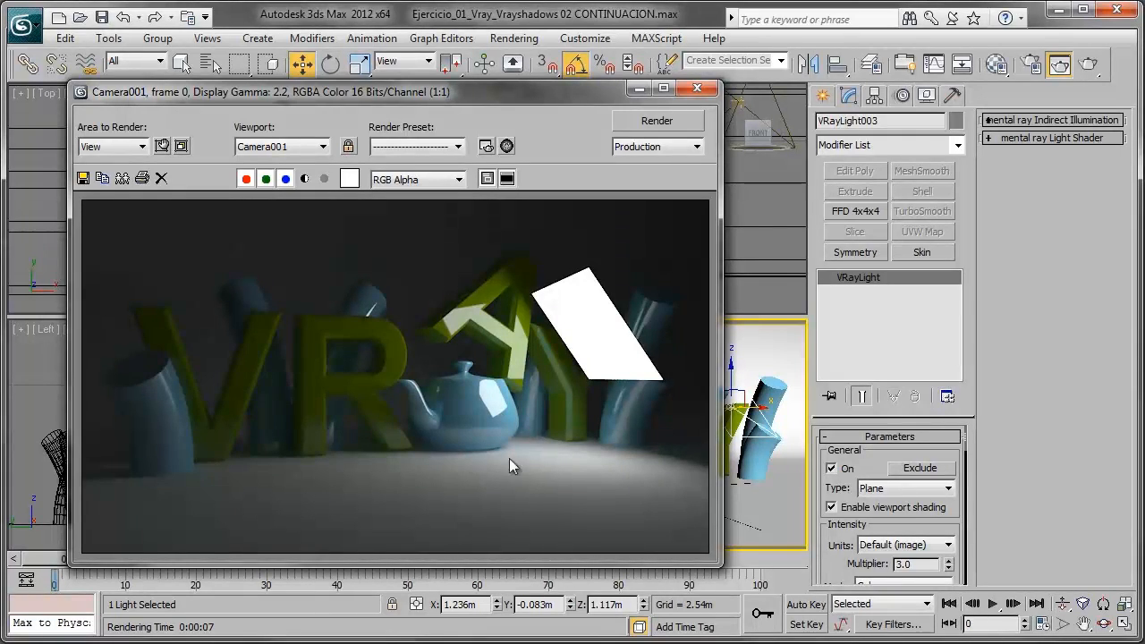
scroll(846, 565, down, 5)
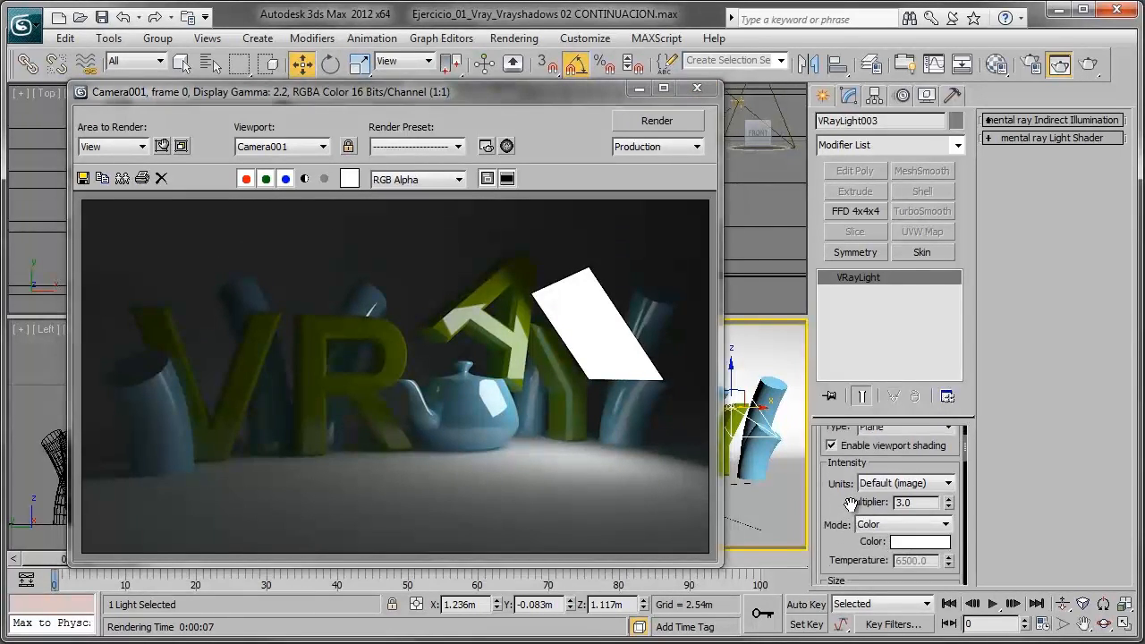
scroll(849, 531, down, 4)
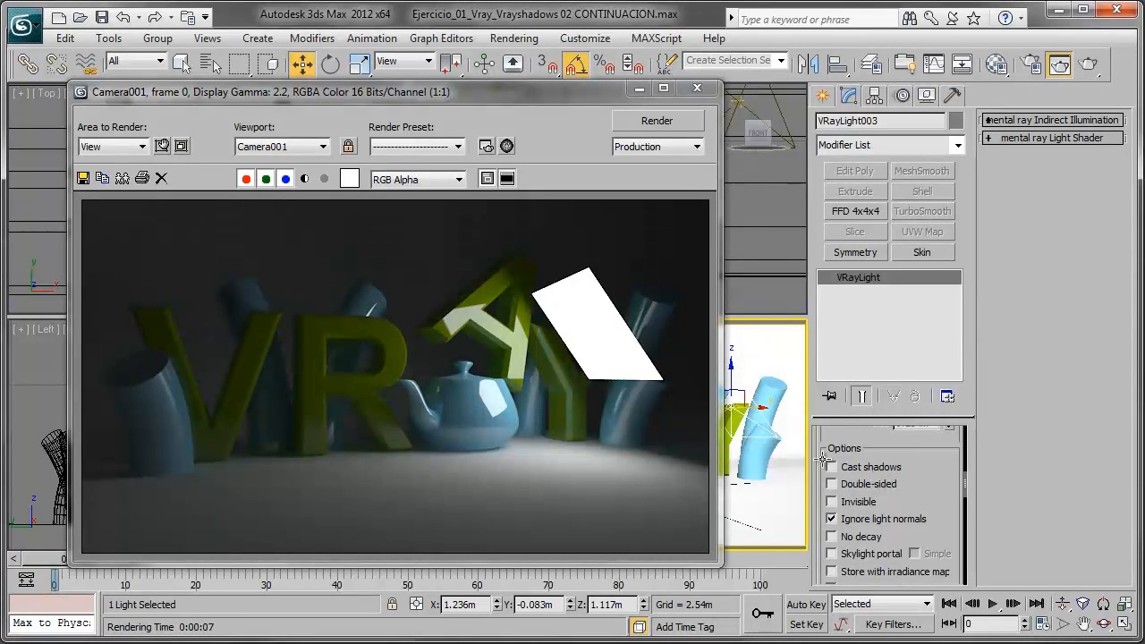
- Clone the rendered frame for comparison and render the Camera001 view with the third light's shadows off
click(122, 178)
click(123, 178)
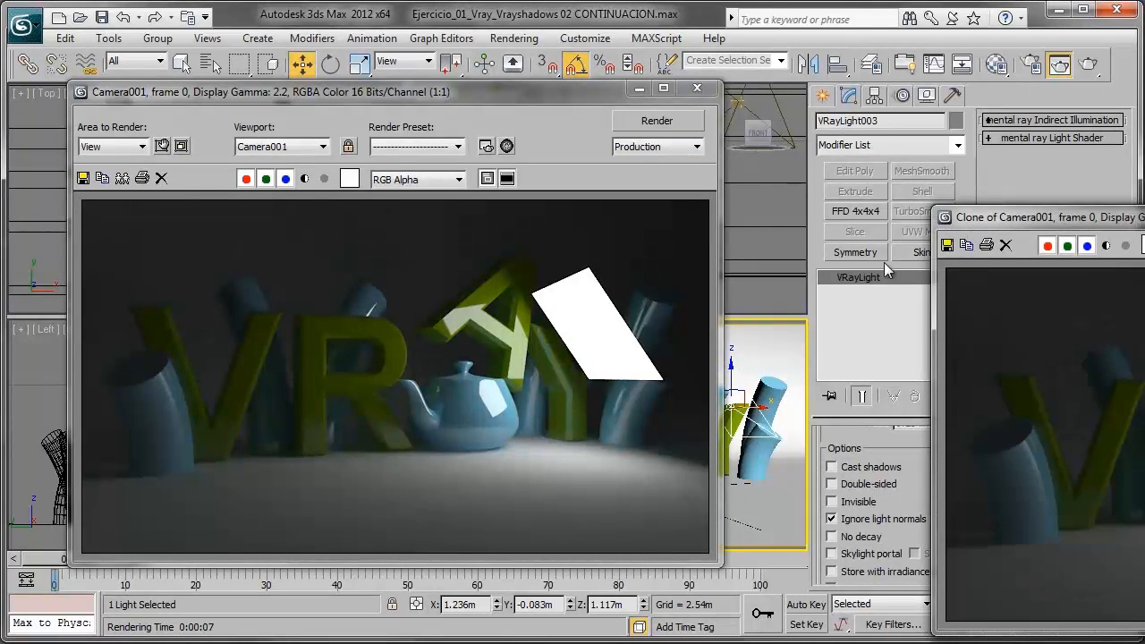
drag(1038, 231, 803, 224)
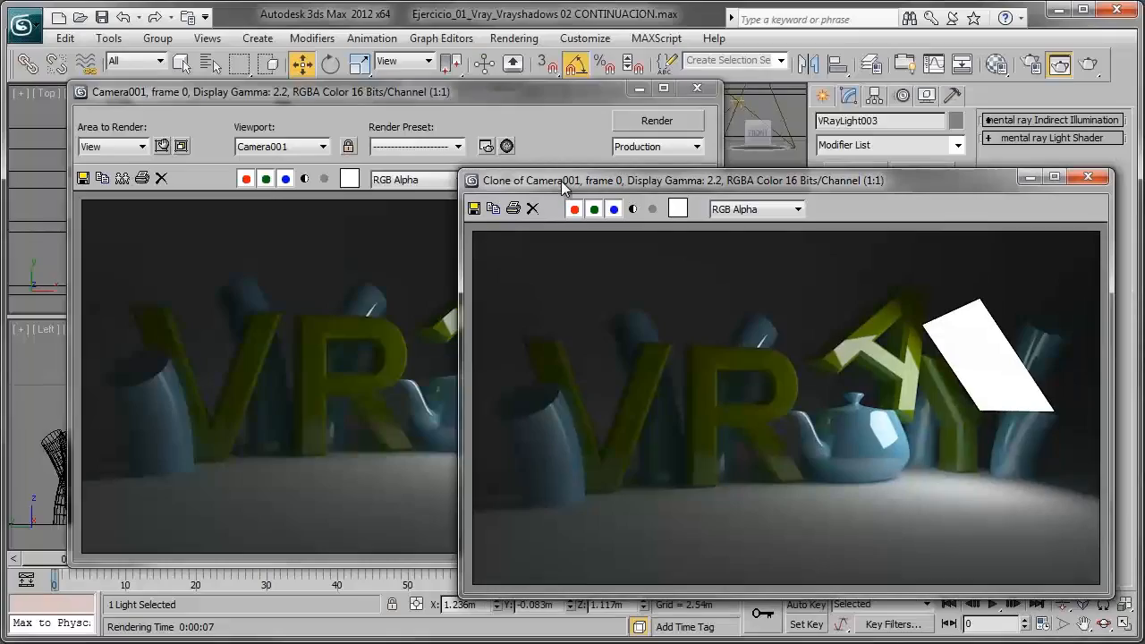
click(644, 121)
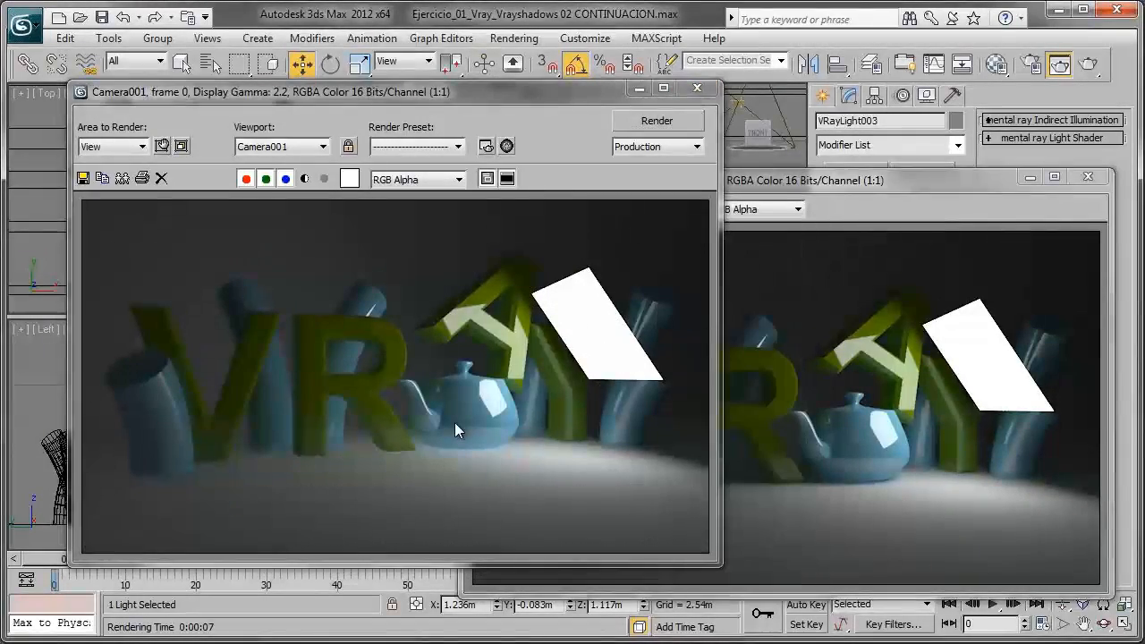
- Compare the cloned and new renders side by side, and turn Cast shadows back on for the third light
click(769, 447)
drag(743, 191, 754, 147)
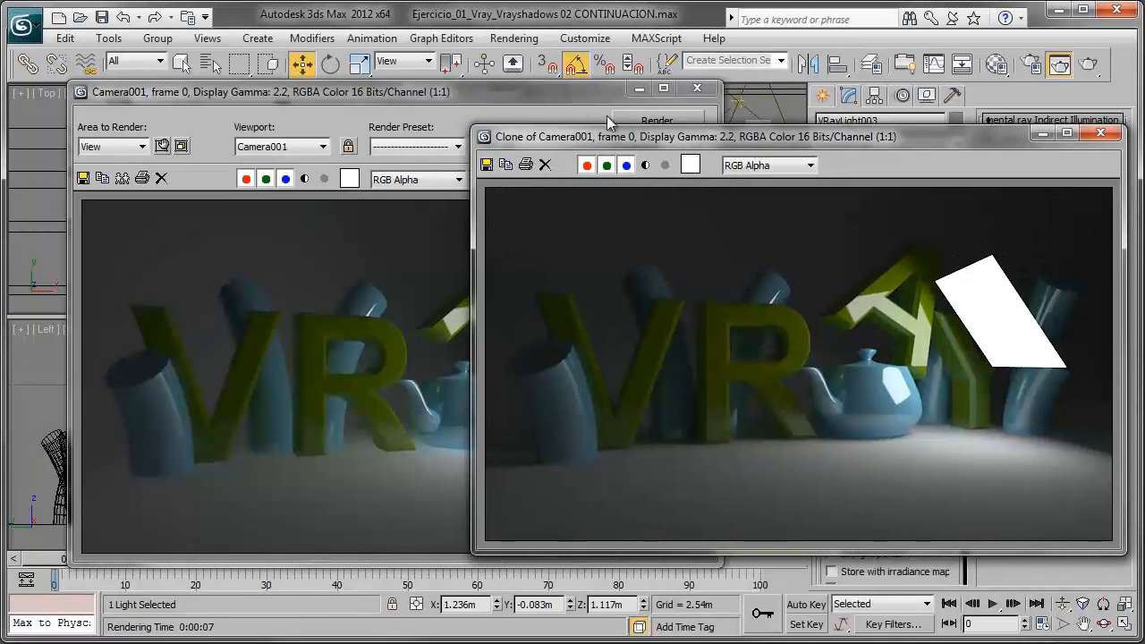
drag(559, 91, 493, 91)
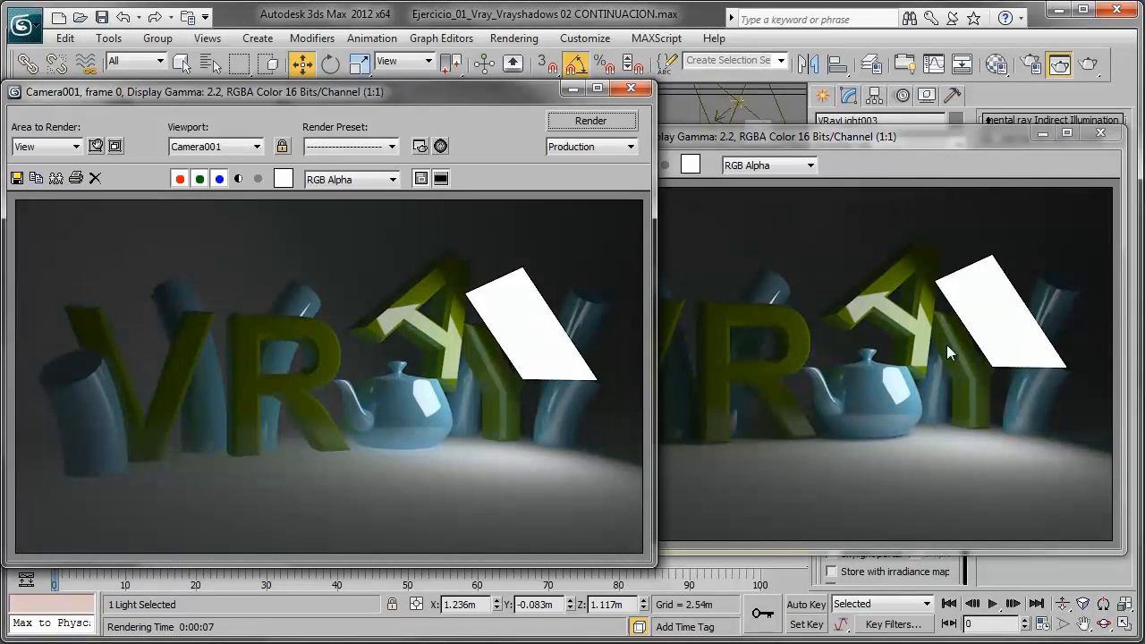
click(954, 571)
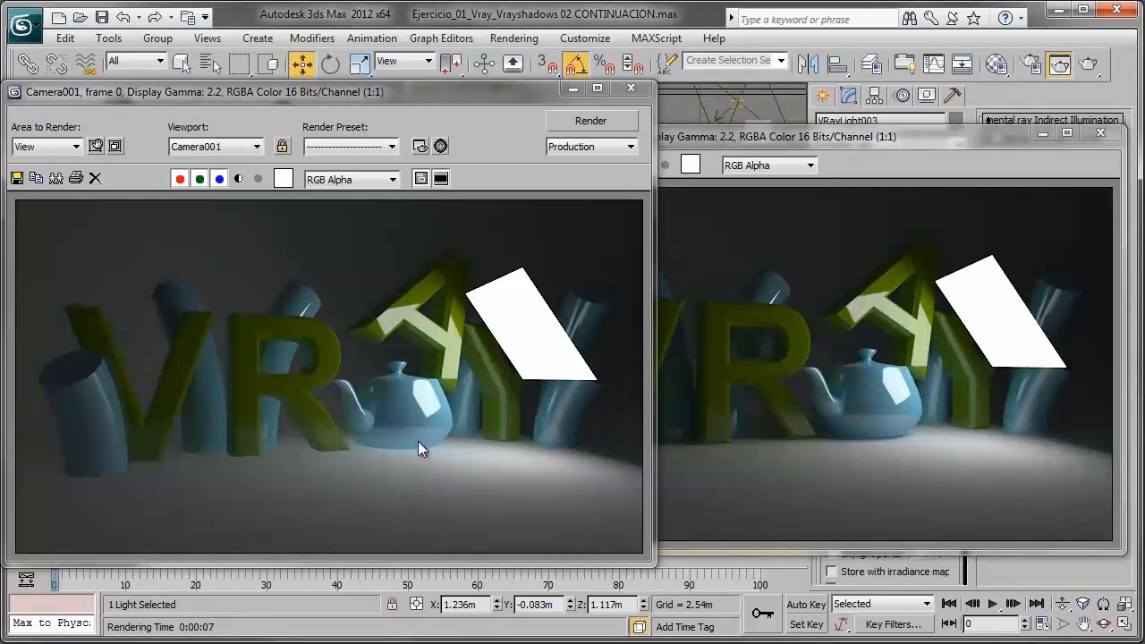
click(1042, 134)
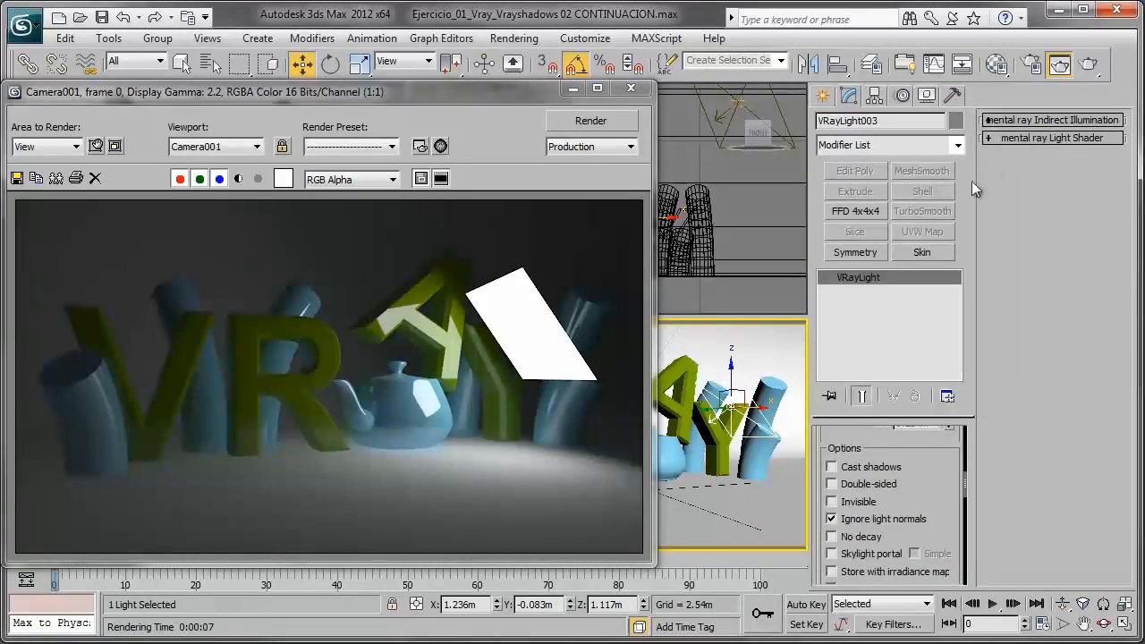
click(859, 471)
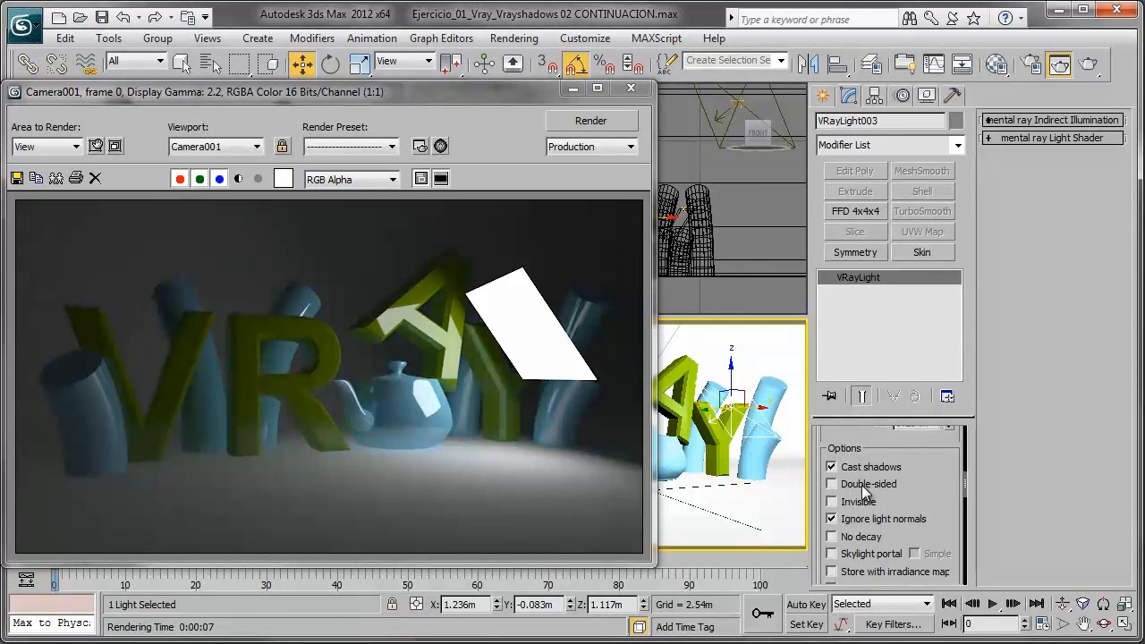
- Rotate the third light in the Top view to a Z angle of 5 degrees and render the Camera001 view
click(572, 88)
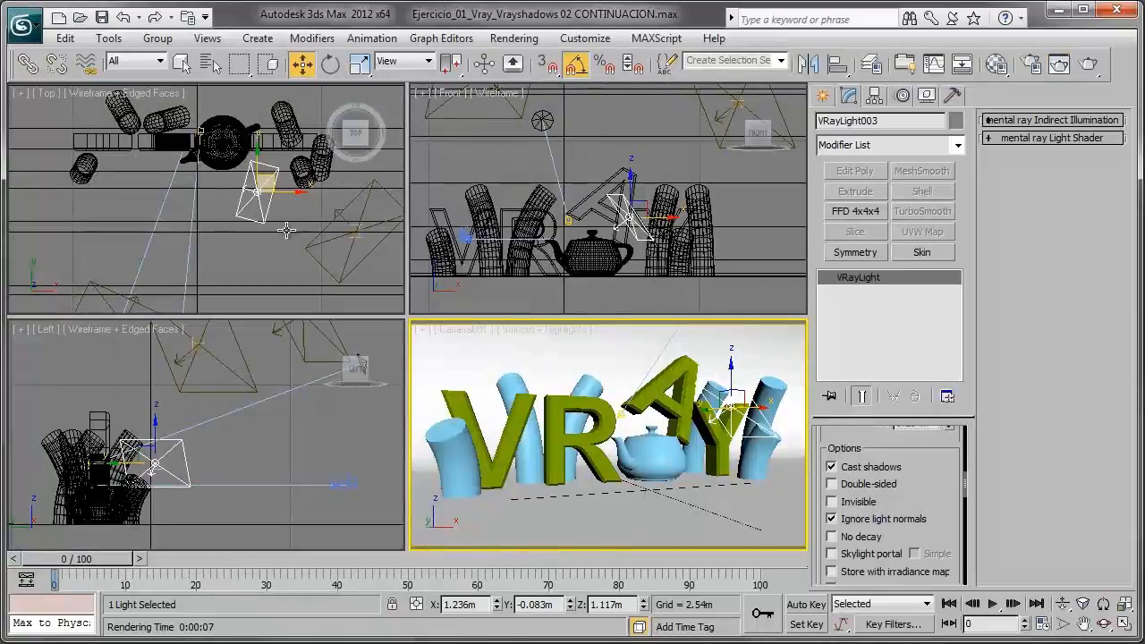
click(330, 65)
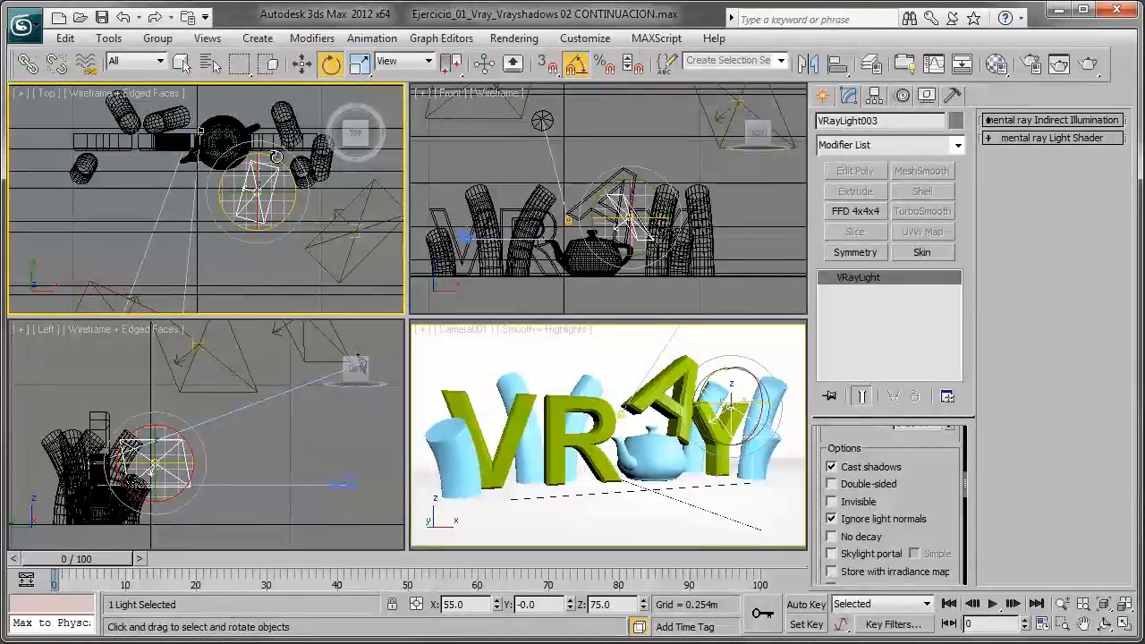
drag(292, 167, 323, 200)
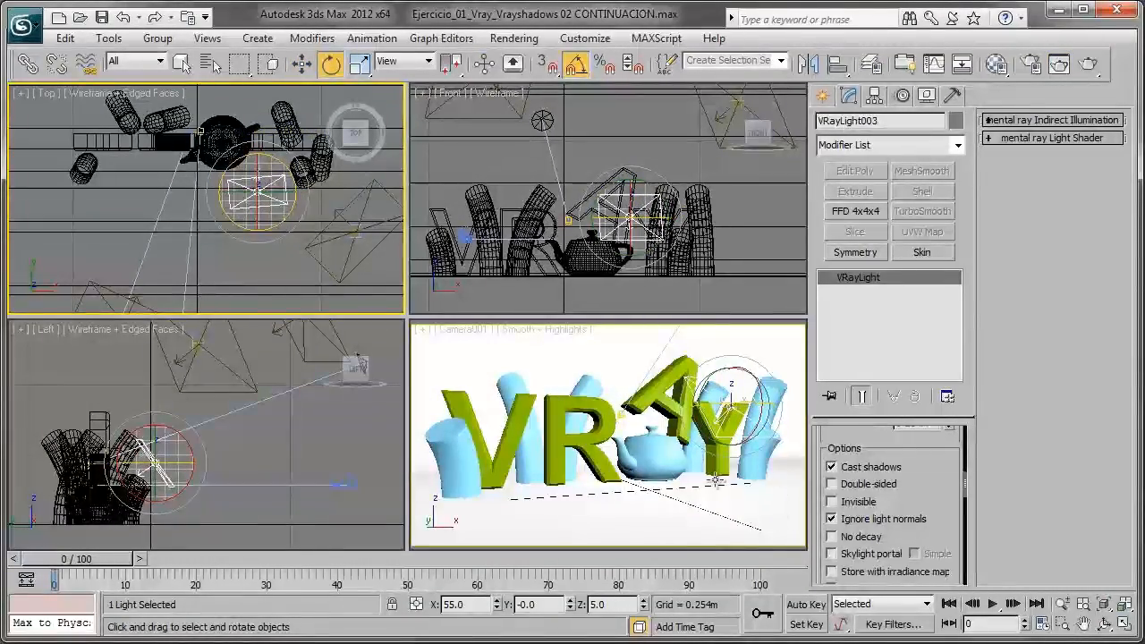
right_click(718, 384)
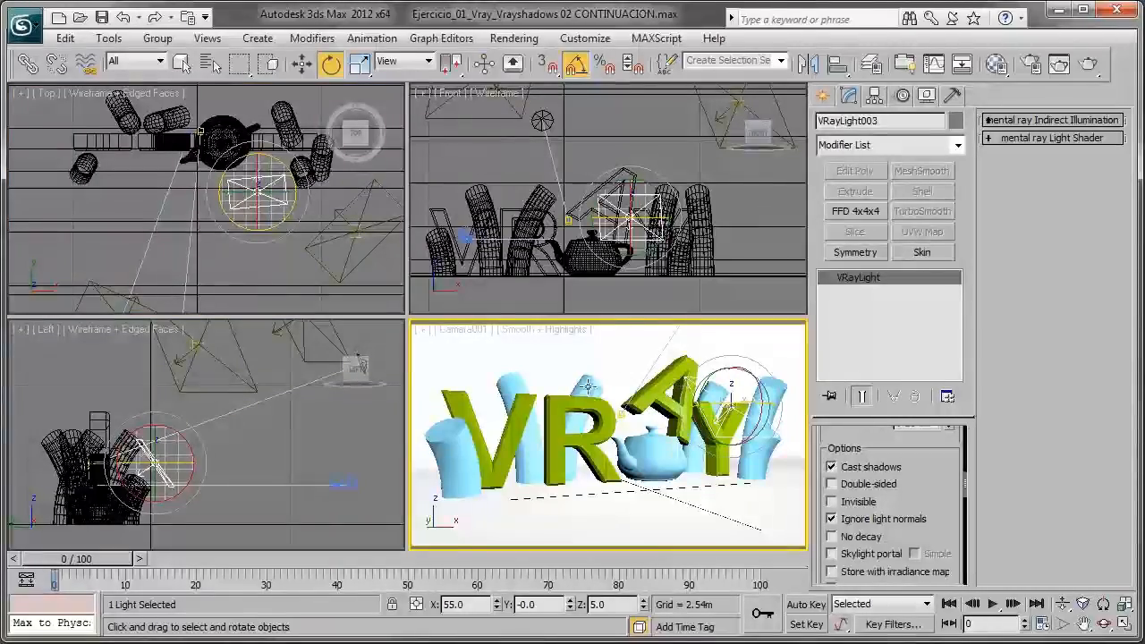
click(1061, 65)
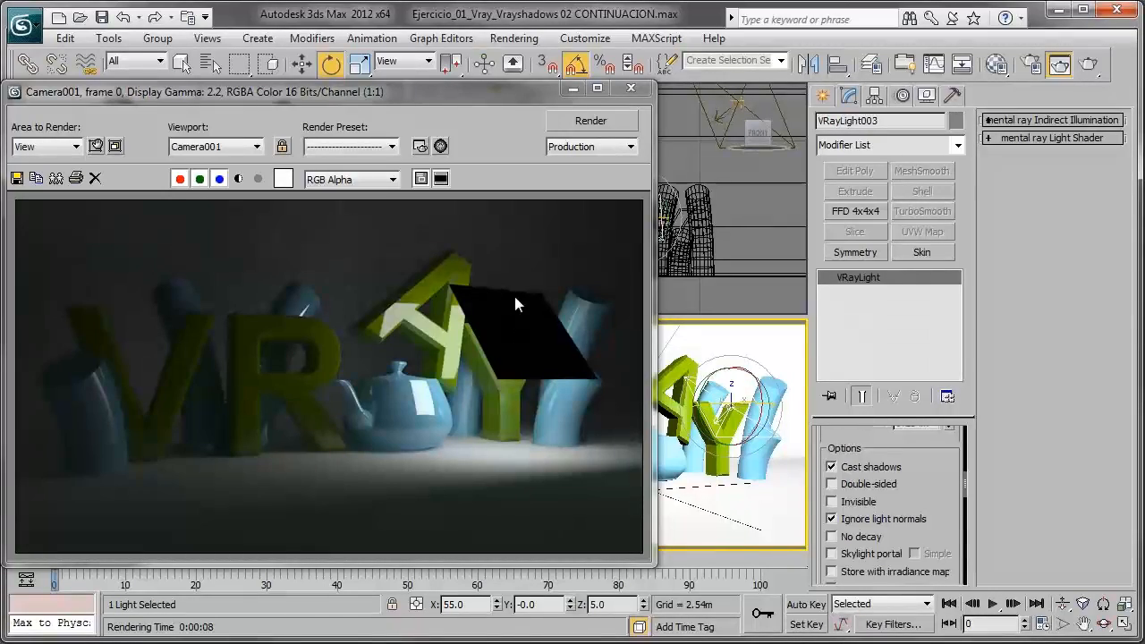
- Turn the third light back toward the letters, move it to X 1.325 m, Y 0.245 m, and render the Camera001 view
click(573, 89)
right_click(338, 192)
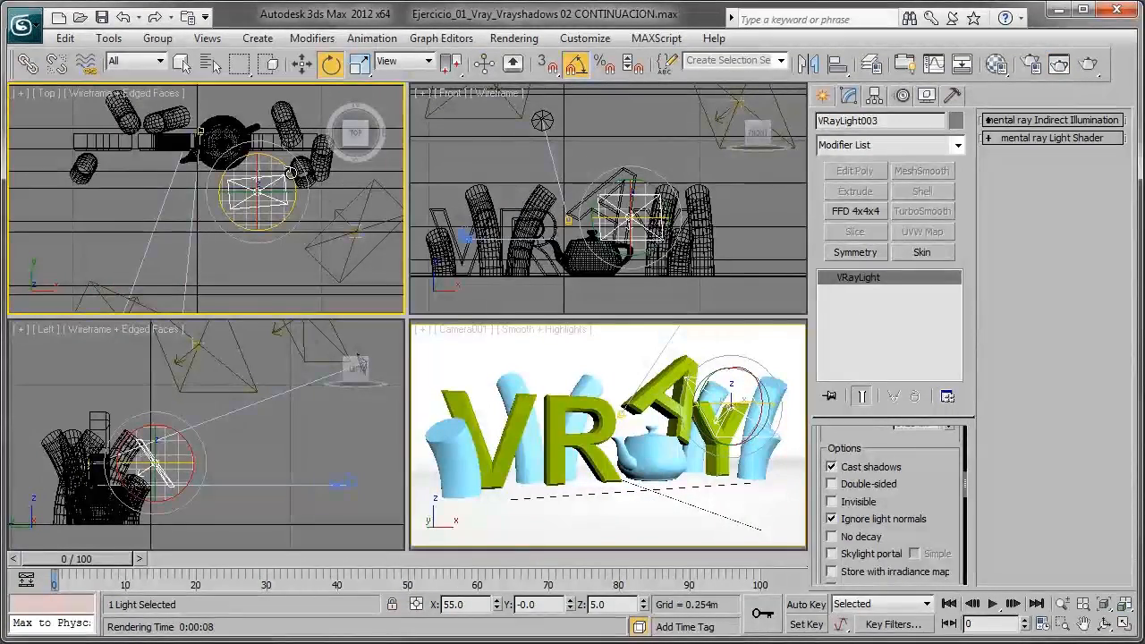
mouse_move(285, 163)
mouse_down()
mouse_move(272, 146)
mouse_move(276, 163)
mouse_up()
click(303, 65)
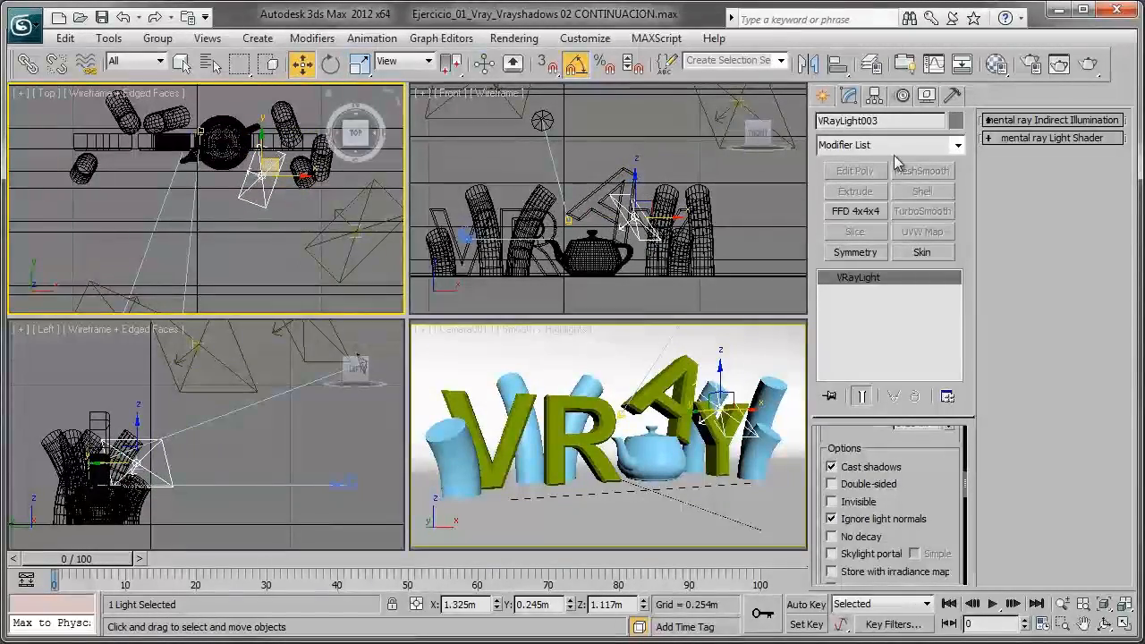
right_click(621, 379)
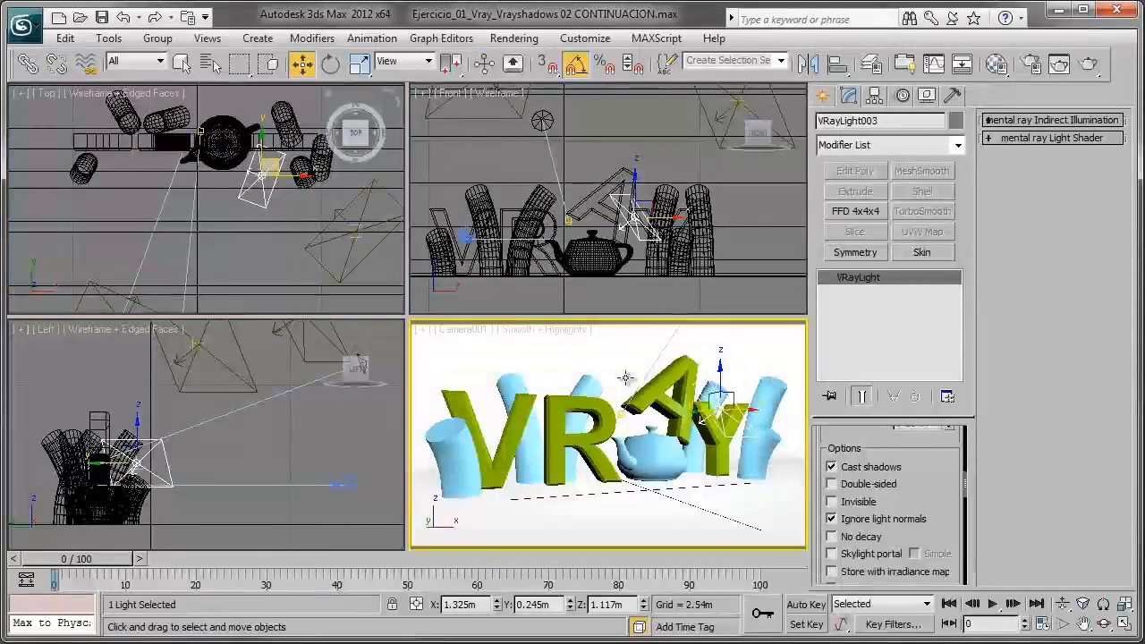
click(1091, 66)
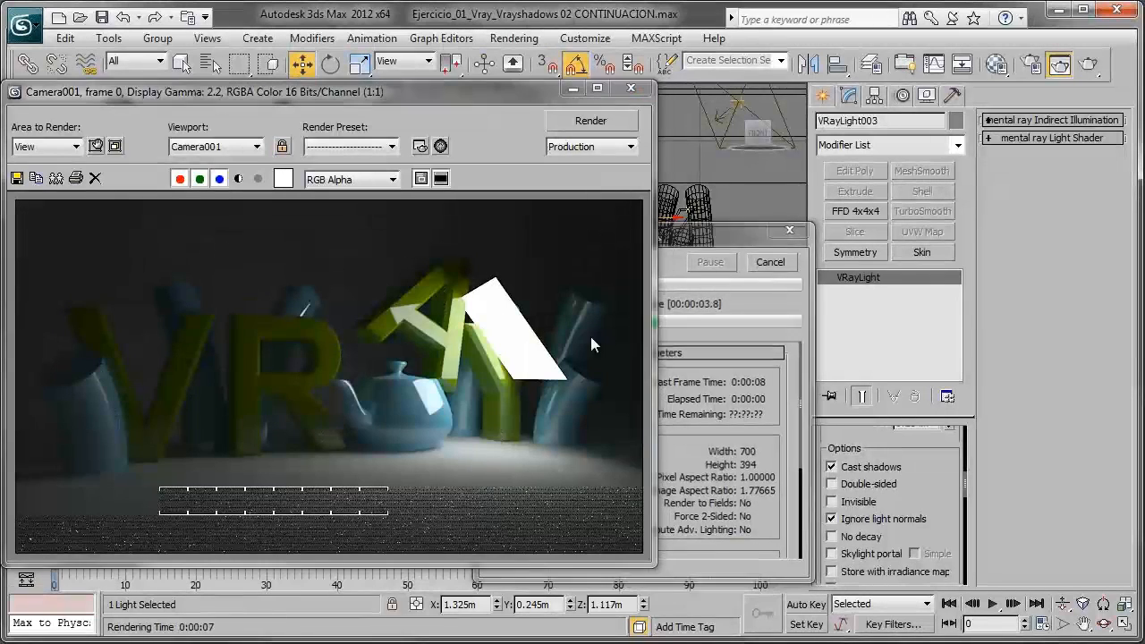
- Test Double-sided on the third light with renders before and after rotating it to Z 15 degrees, and switch the option off again
click(893, 483)
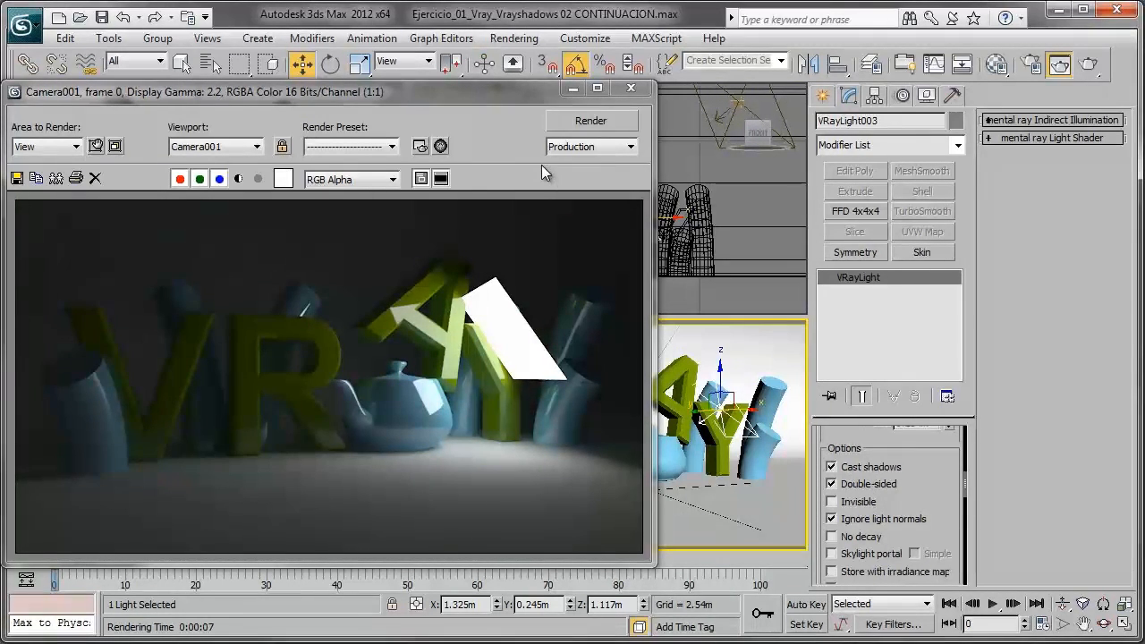
click(591, 125)
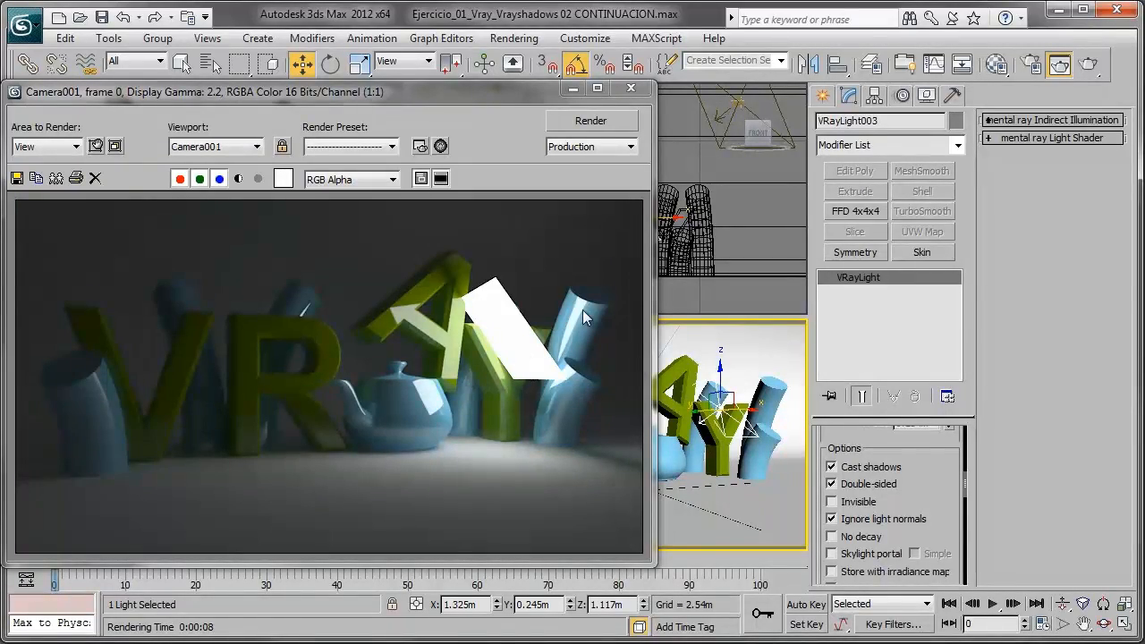
click(573, 88)
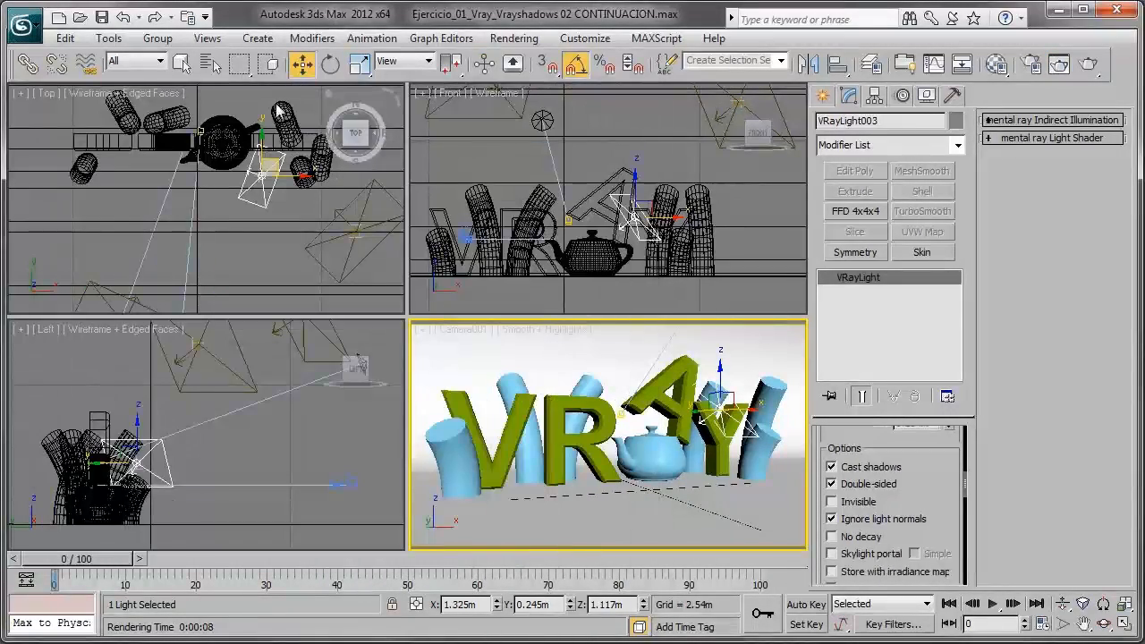
click(330, 64)
drag(281, 149, 333, 147)
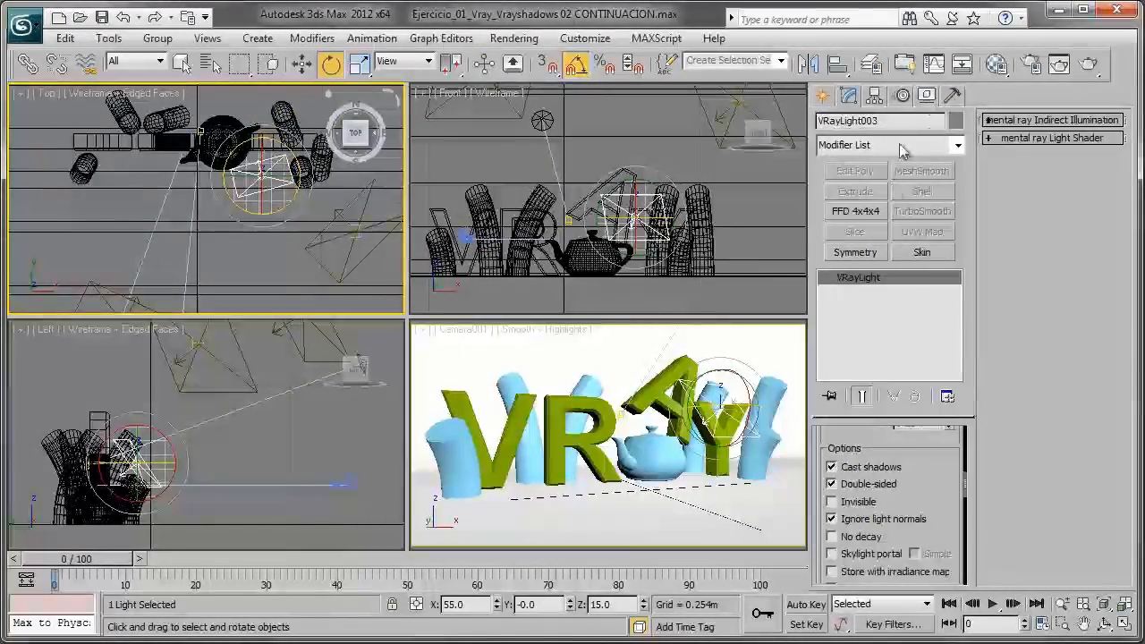
right_click(754, 350)
click(1083, 69)
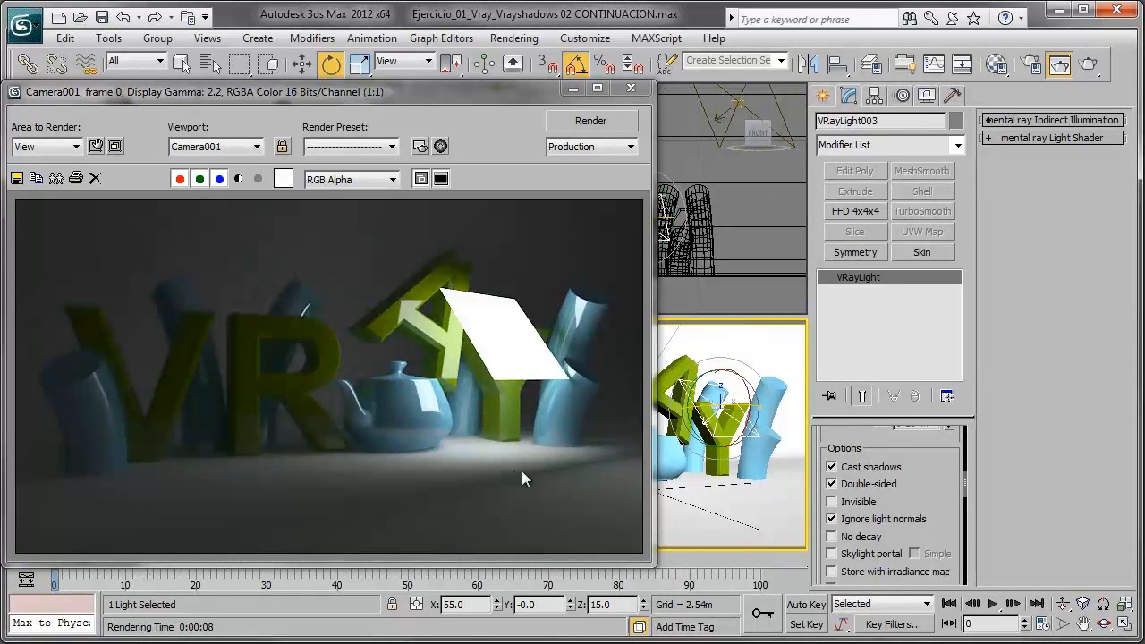
click(874, 484)
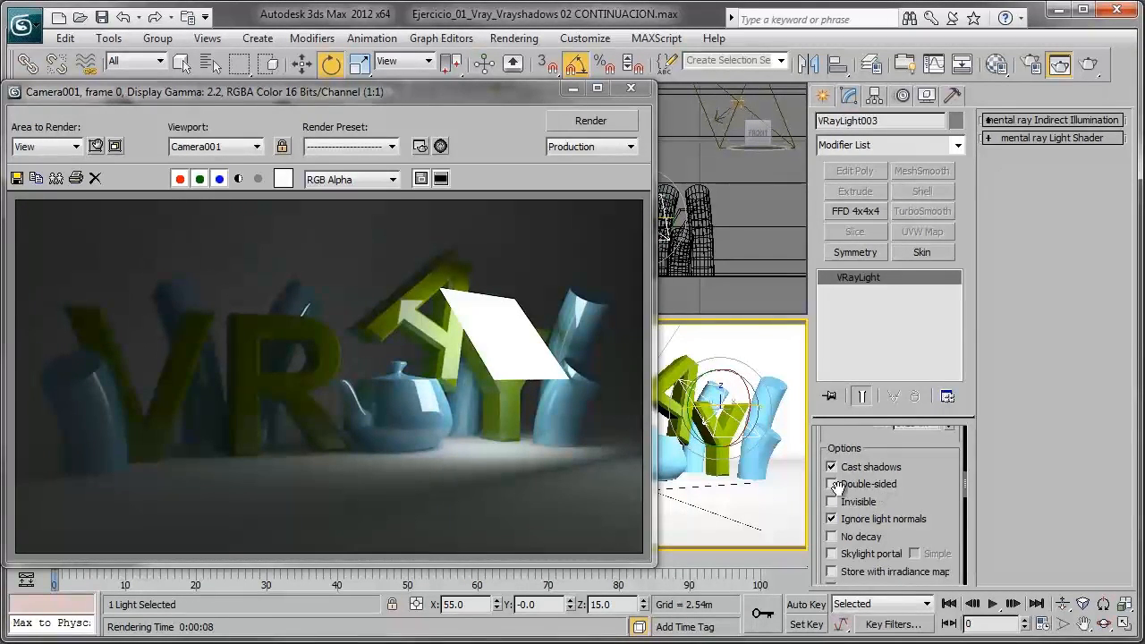
- Rotate the third light back in the Top view, move it to X 1.506 m, Y 0.061 m, and render the Camera001 view
click(580, 88)
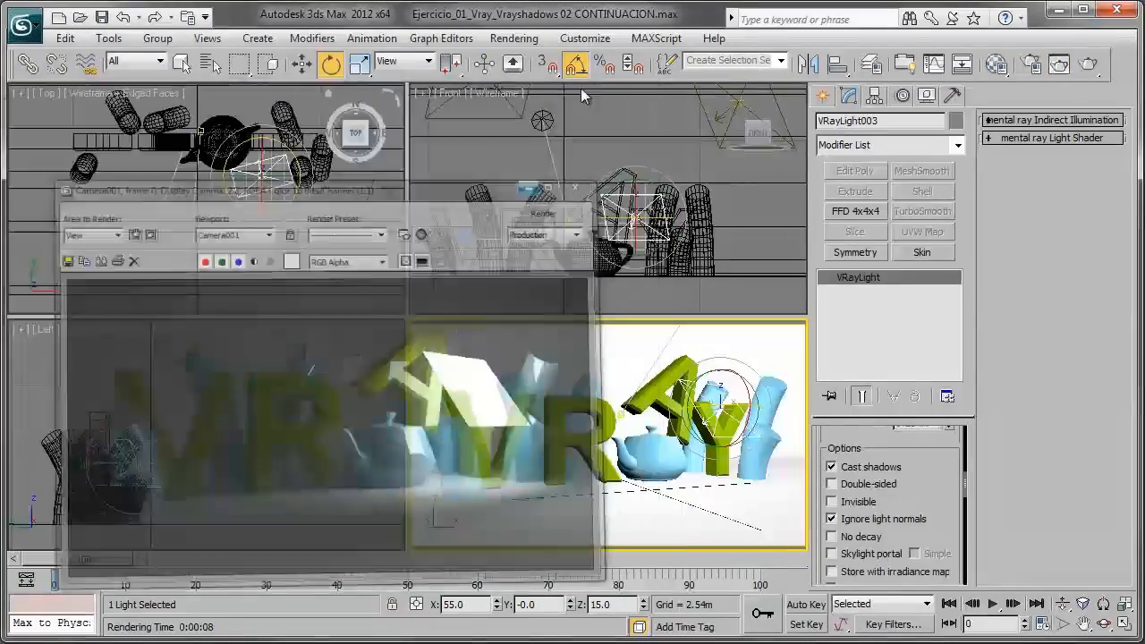
right_click(277, 199)
drag(295, 153, 280, 176)
click(301, 66)
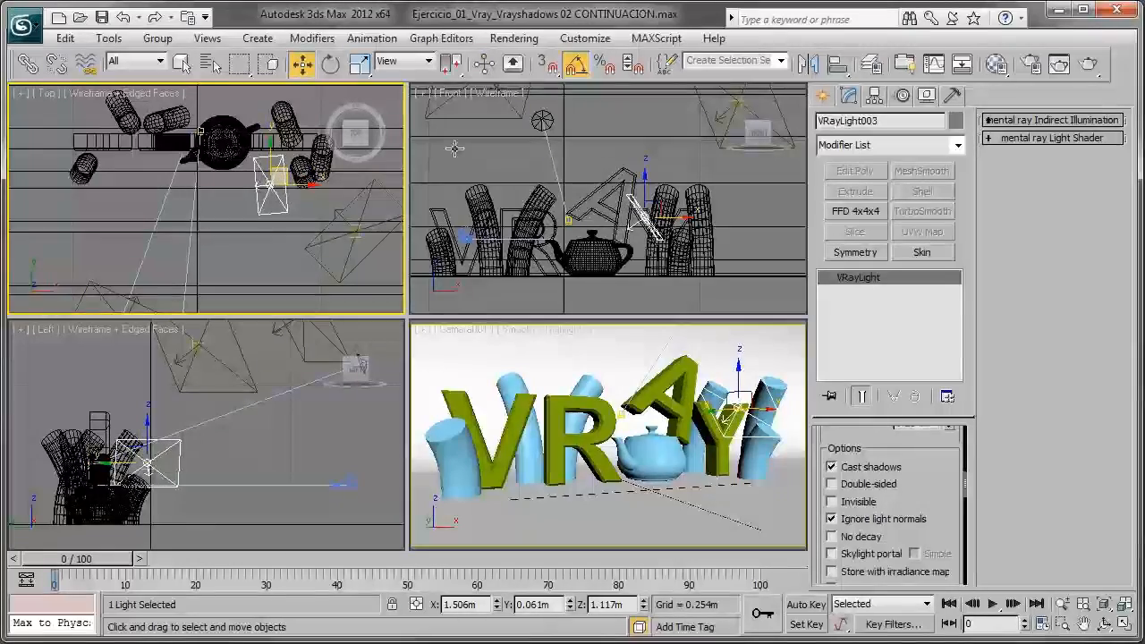
right_click(687, 375)
click(1083, 68)
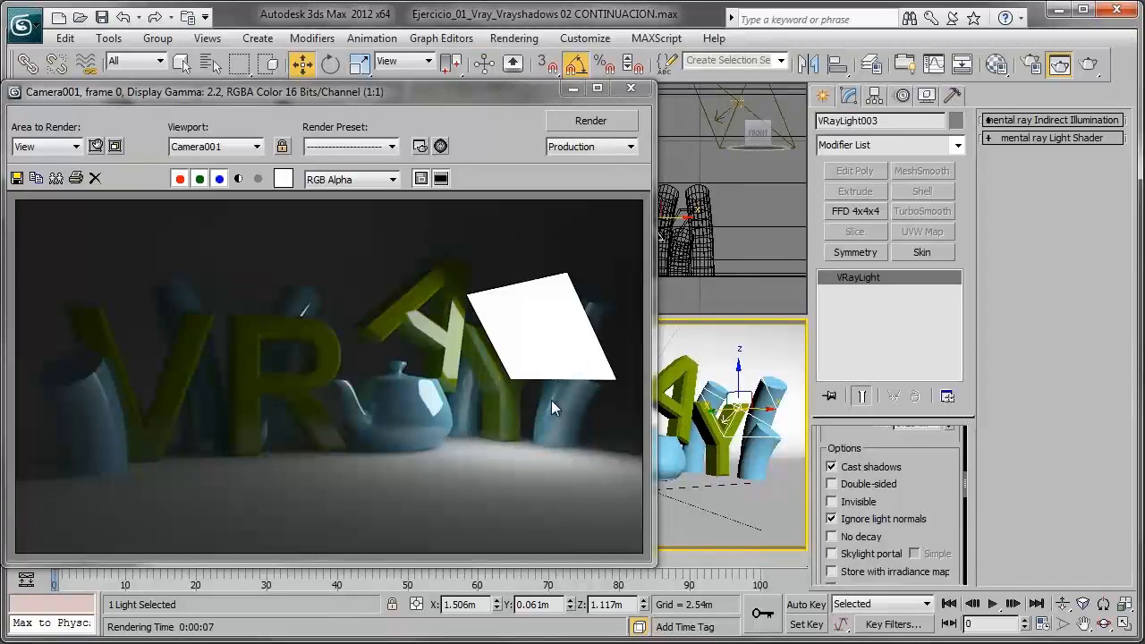
- Turn on Invisible for the third light and render the Camera001 view to examine the area behind it
drag(936, 493, 931, 464)
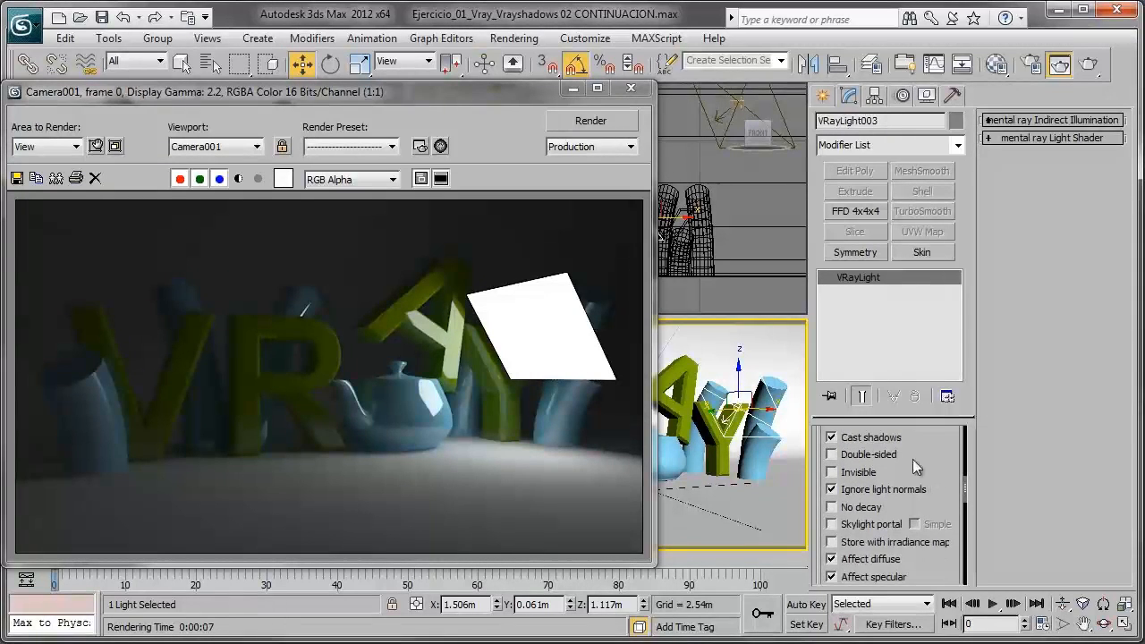
click(855, 474)
click(602, 127)
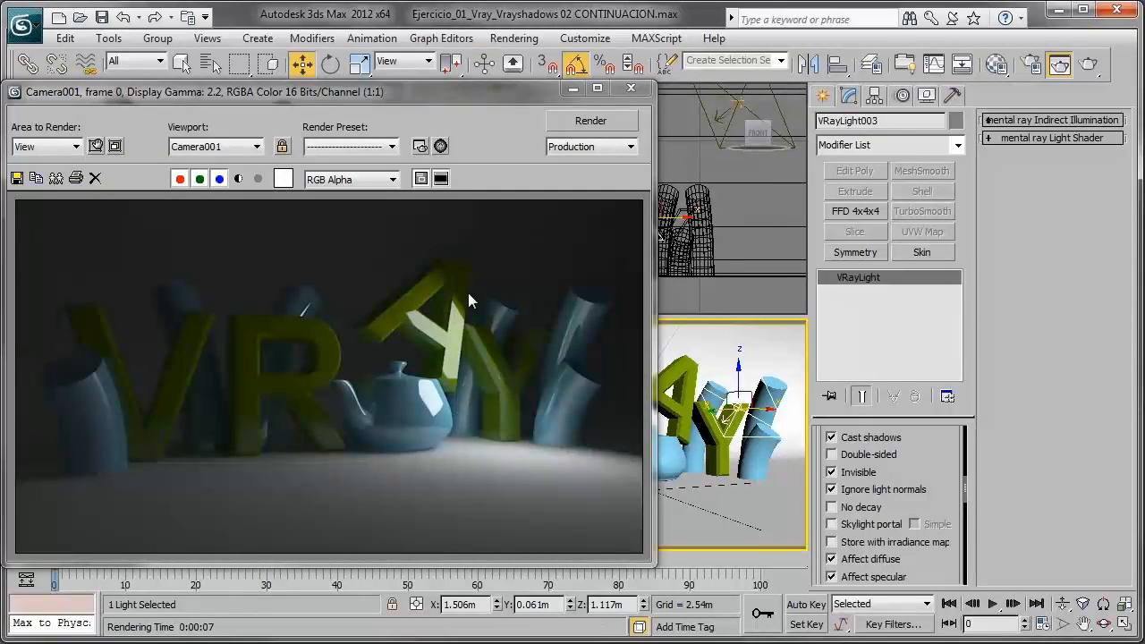
drag(496, 96, 535, 89)
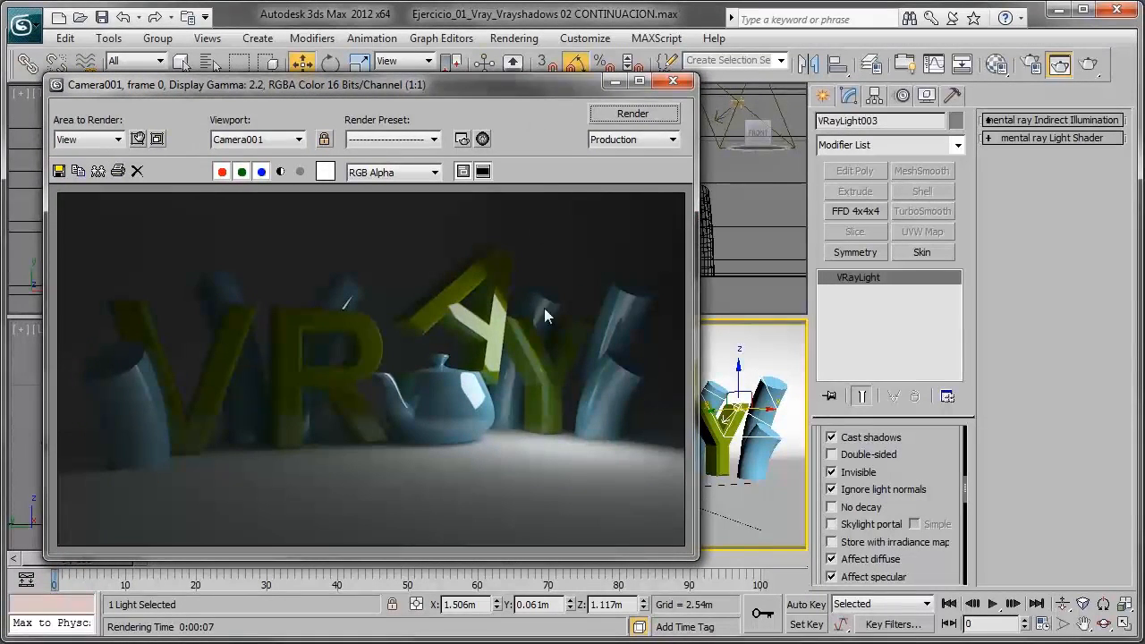